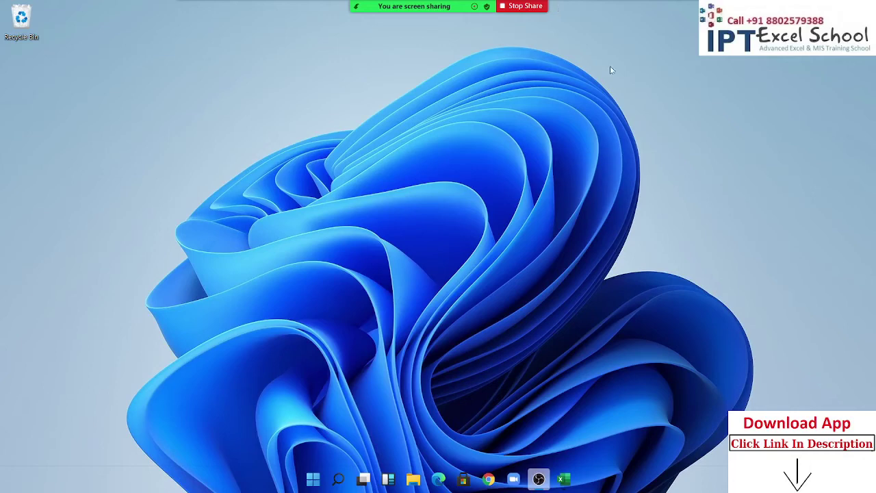
# Open File Explorer and browse to Local Disk (E:) under This PC
pyautogui.click(577, 317)
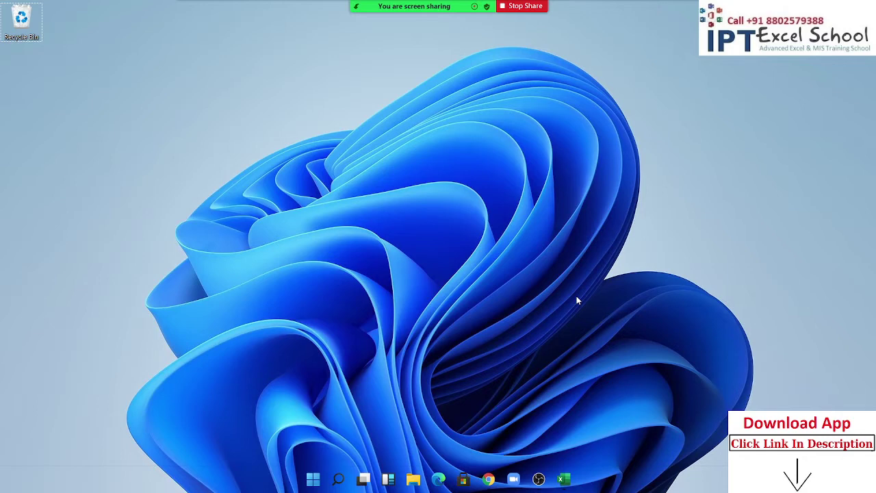
pyautogui.click(413, 479)
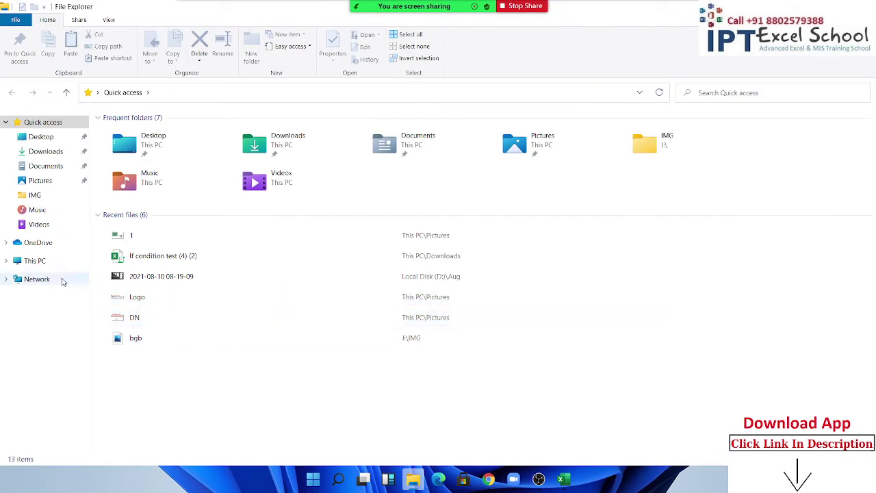
pyautogui.click(55, 261)
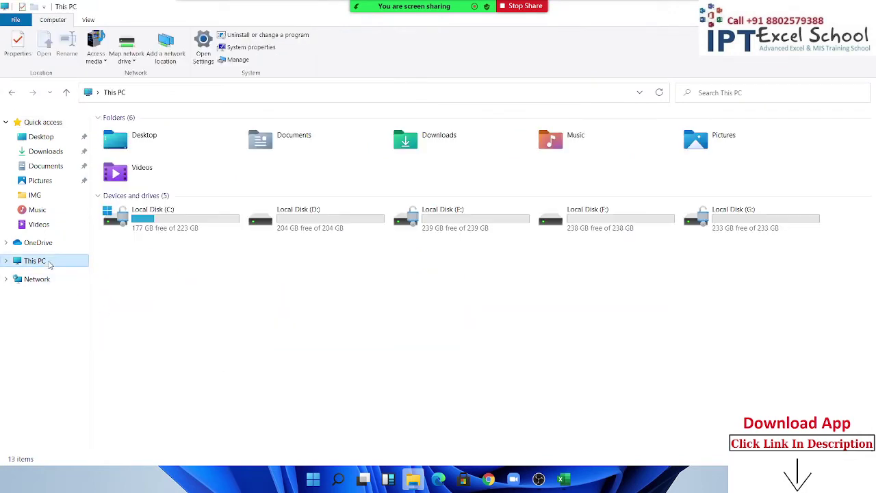
pyautogui.doubleClick(347, 231)
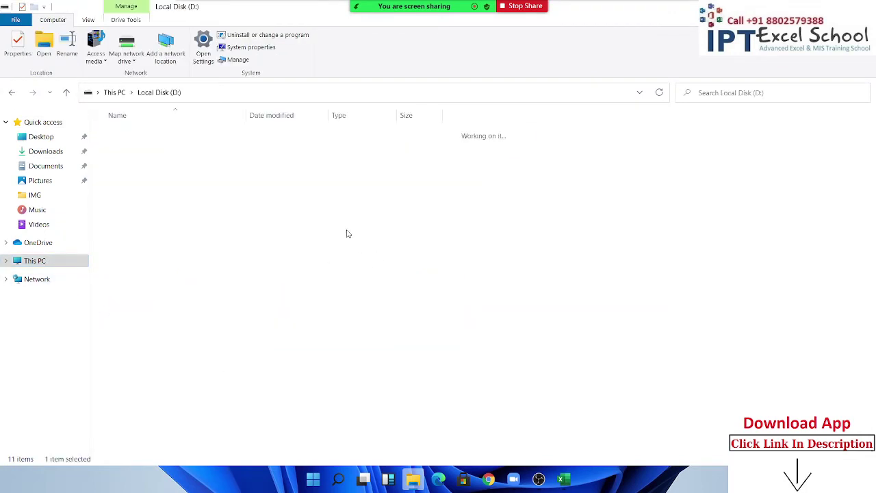
pyautogui.click(12, 92)
pyautogui.doubleClick(438, 221)
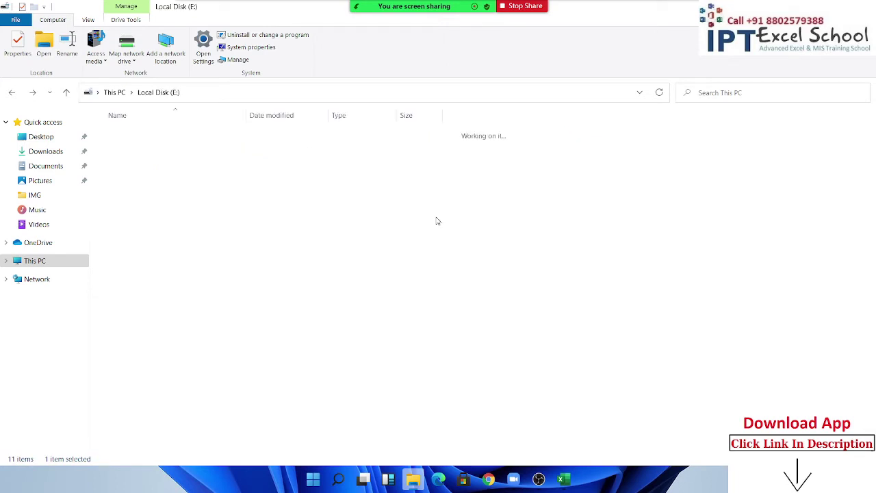
# Create a new folder named 2021 on E:, open it, and switch to the blank Excel workbook
pyautogui.rightClick(286, 190)
pyautogui.moveTo(337, 344)
pyautogui.click(453, 342)
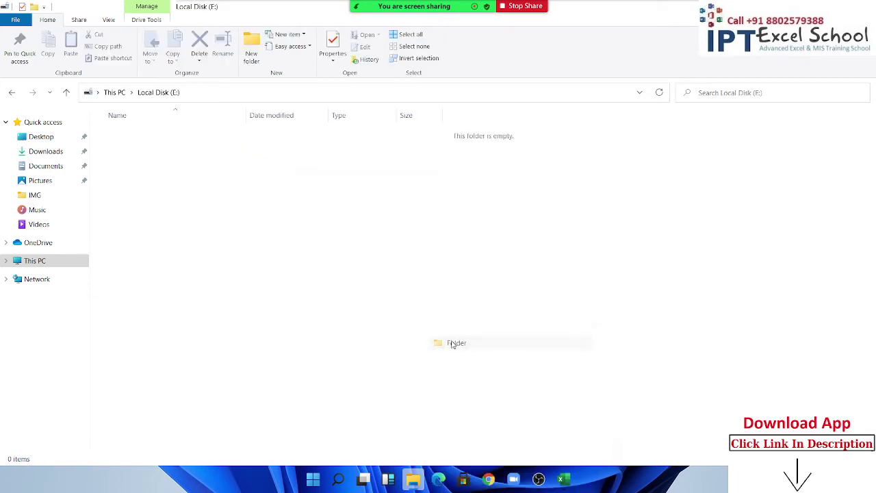
pyautogui.write('2')
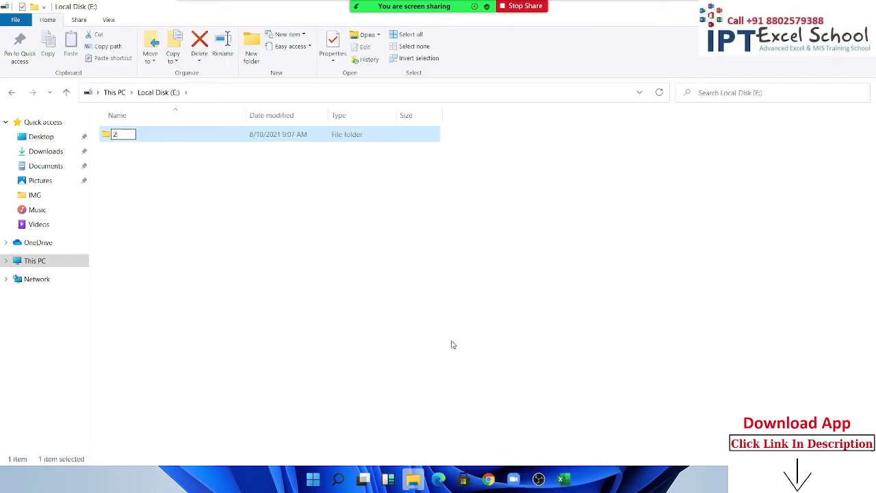
pyautogui.write('021')
pyautogui.press('Return')
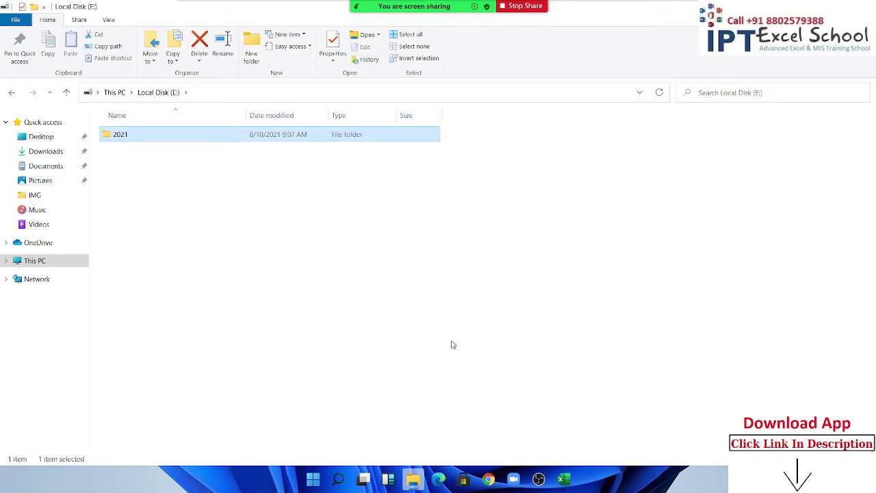
pyautogui.doubleClick(222, 140)
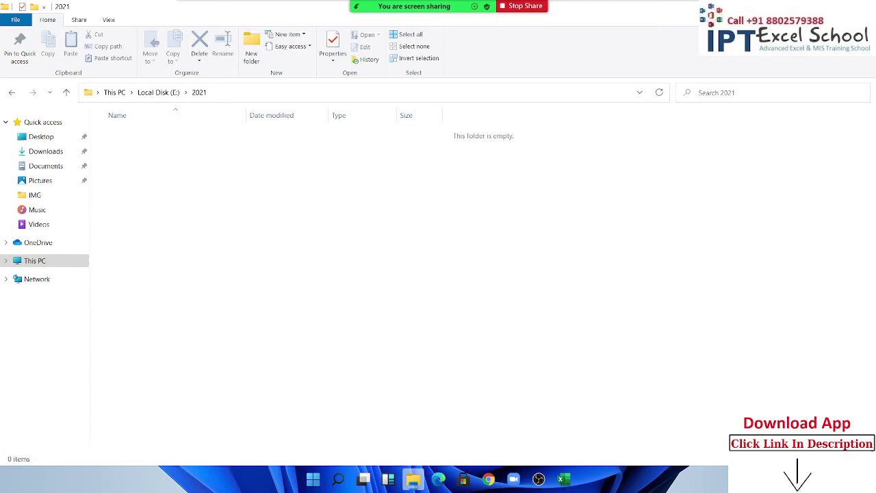
pyautogui.click(558, 478)
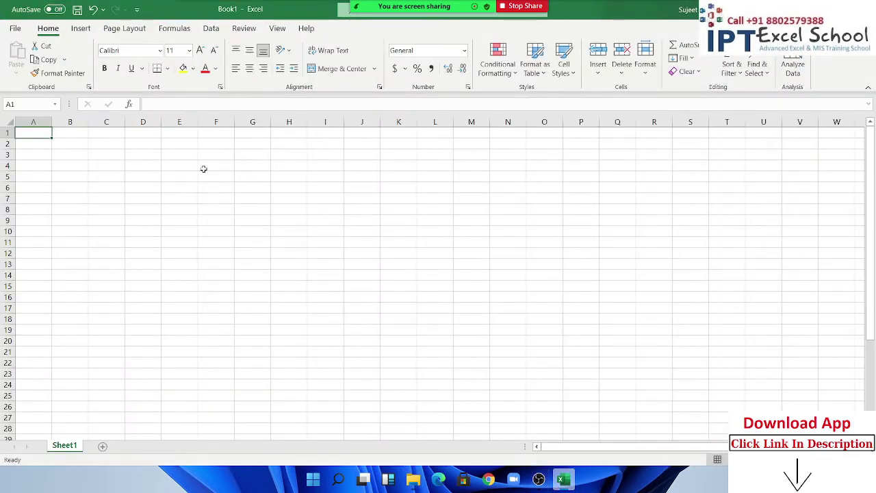
# Tick Developer under Excel Options > Customize Ribbon and show the Developer tab's tools
pyautogui.click(21, 32)
pyautogui.click(30, 442)
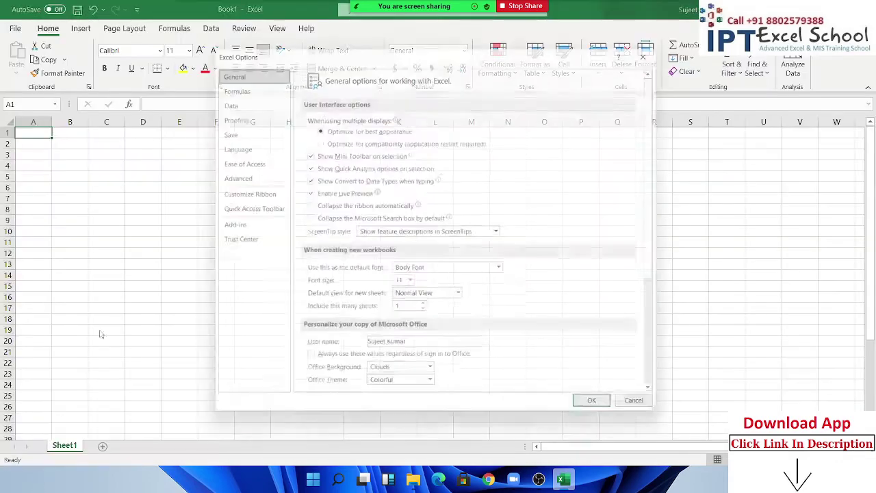
pyautogui.click(244, 194)
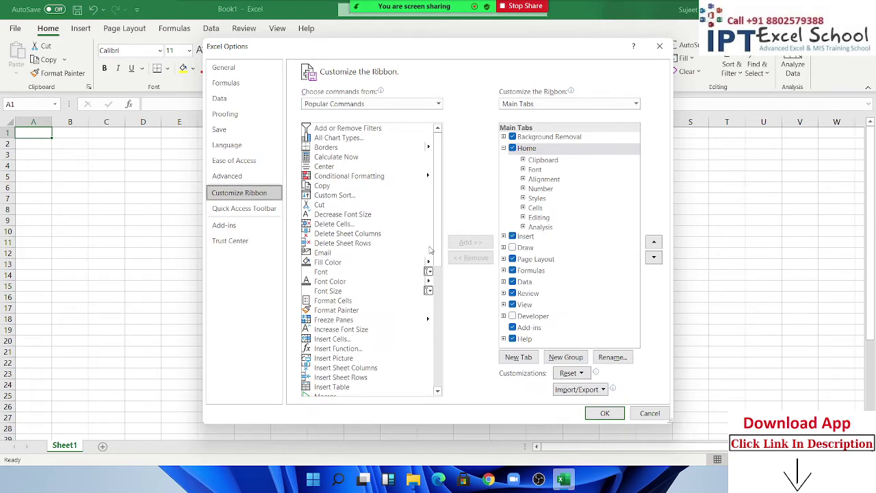
pyautogui.click(519, 319)
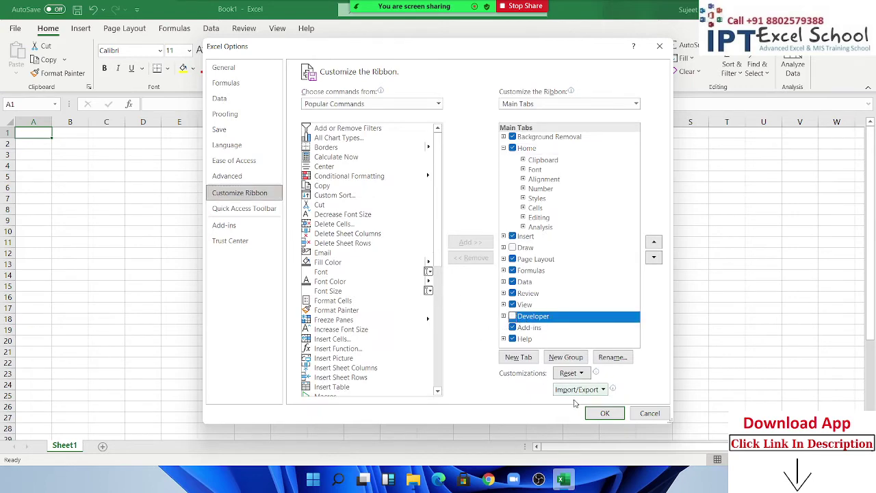
pyautogui.click(512, 316)
pyautogui.click(602, 413)
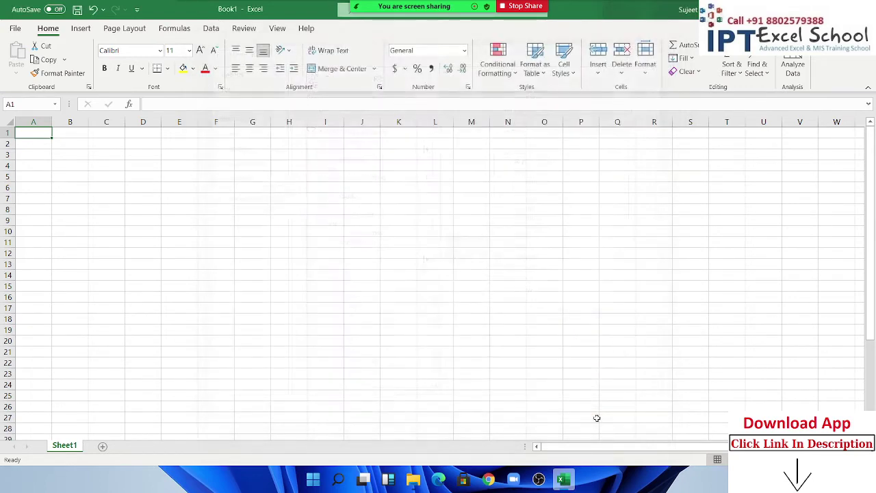
pyautogui.click(148, 179)
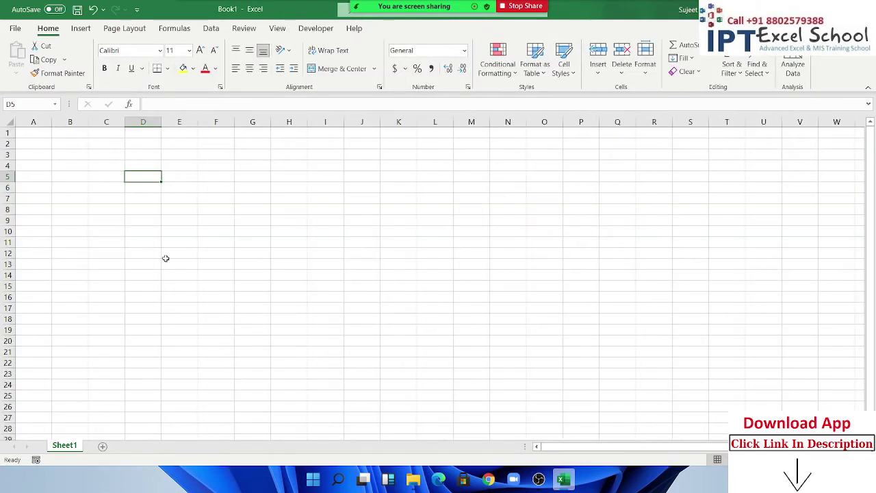
pyautogui.click(315, 28)
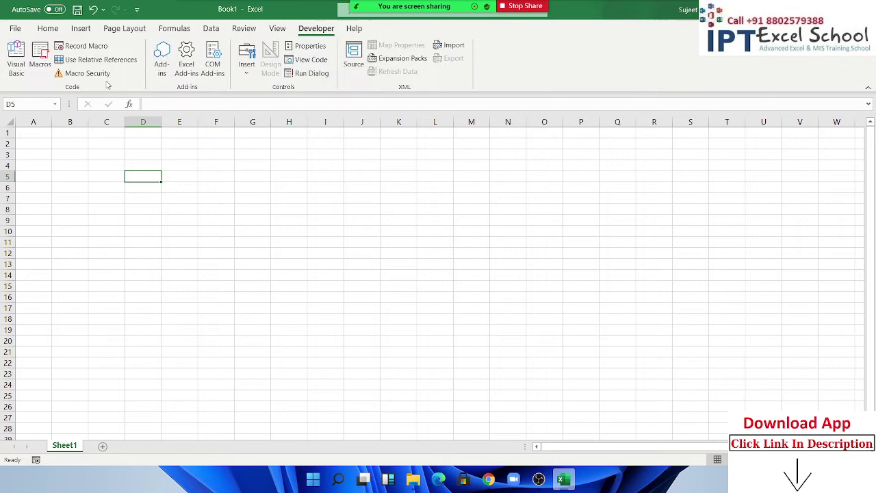
# Open the Visual Basic editor, insert Module1, and maximize its code window
pyautogui.click(15, 63)
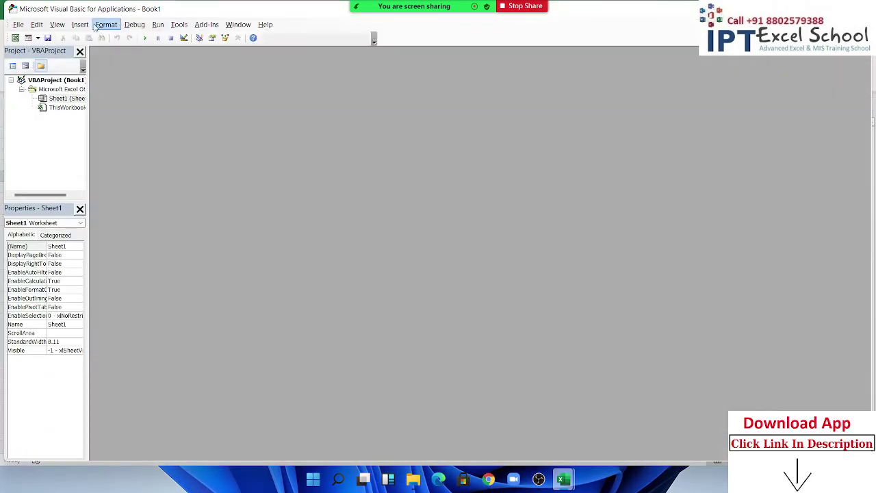
pyautogui.click(80, 25)
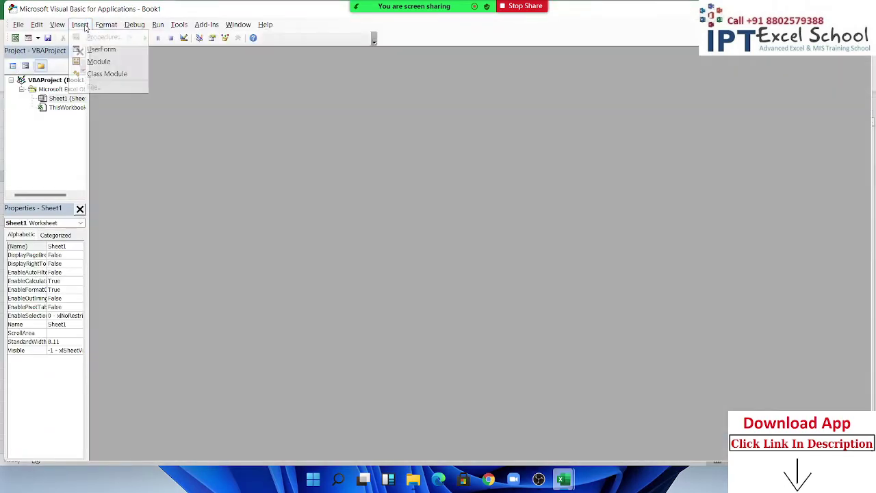
pyautogui.click(94, 65)
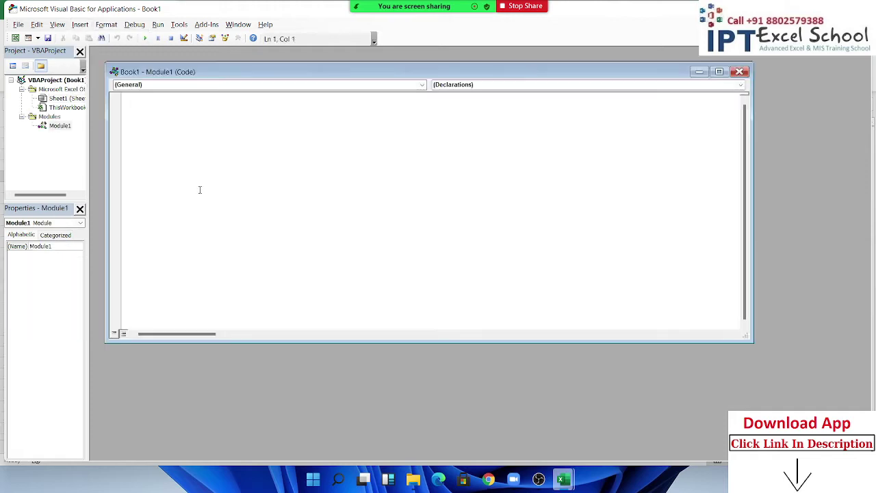
pyautogui.click(719, 72)
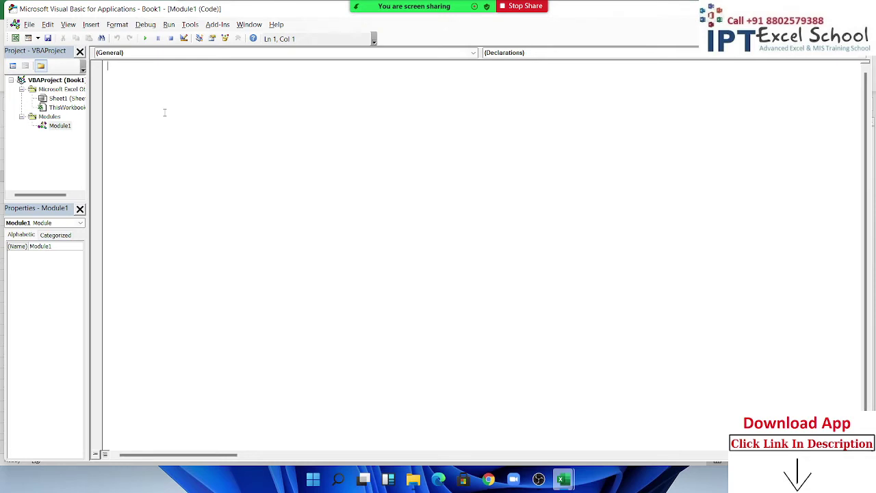
pyautogui.press('super')
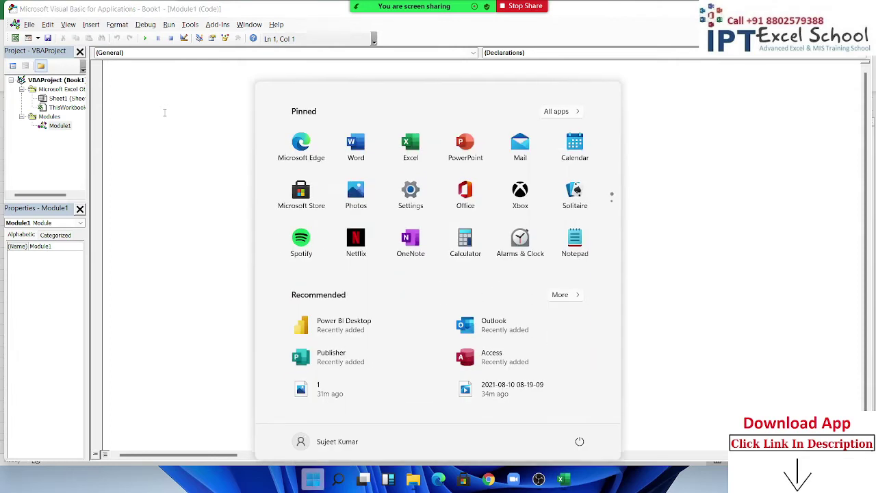
pyautogui.write('mag')
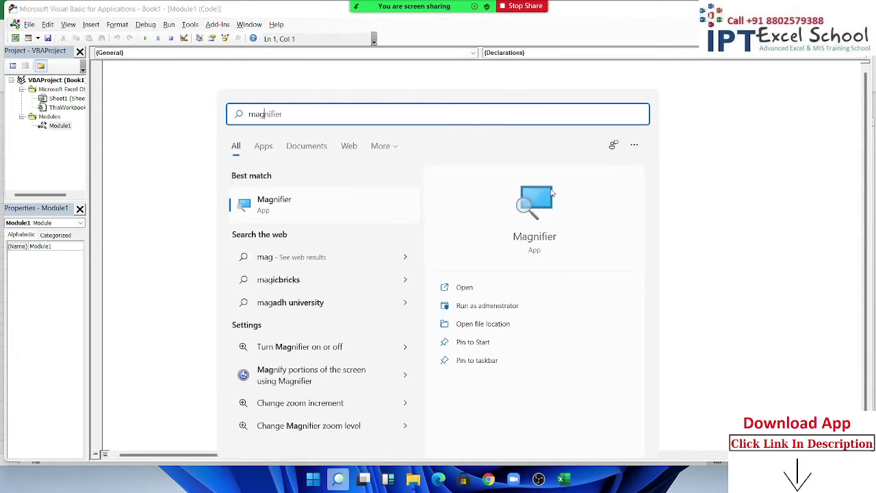
pyautogui.click(542, 195)
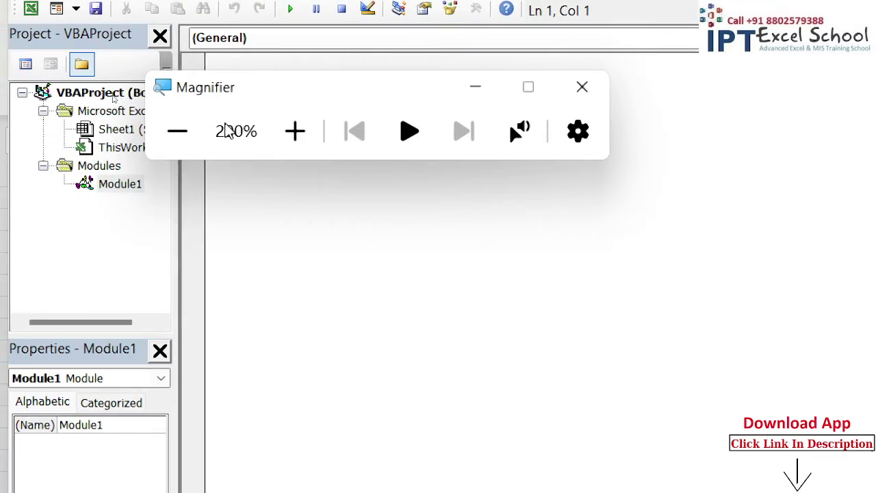
pyautogui.click(183, 133)
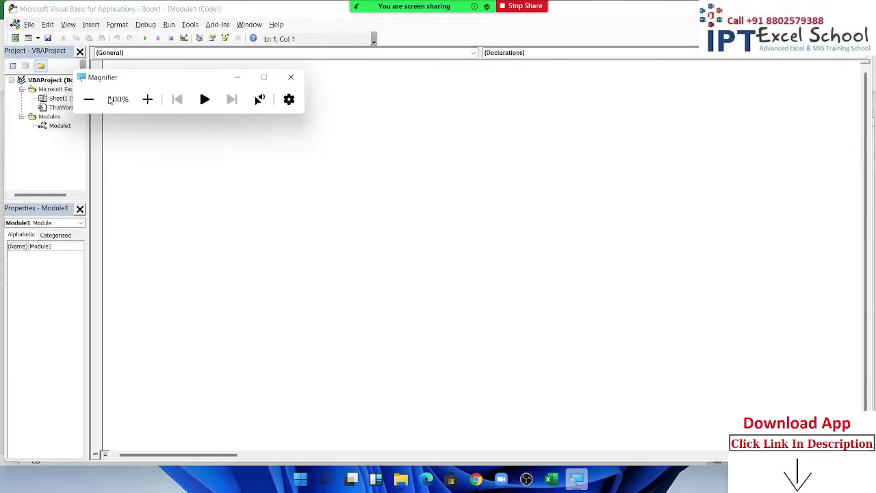
pyautogui.click(292, 80)
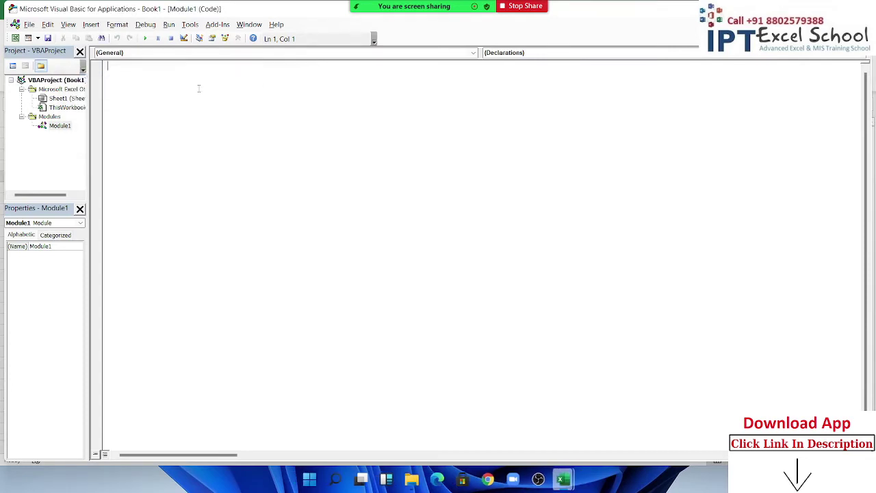
pyautogui.press('Return')
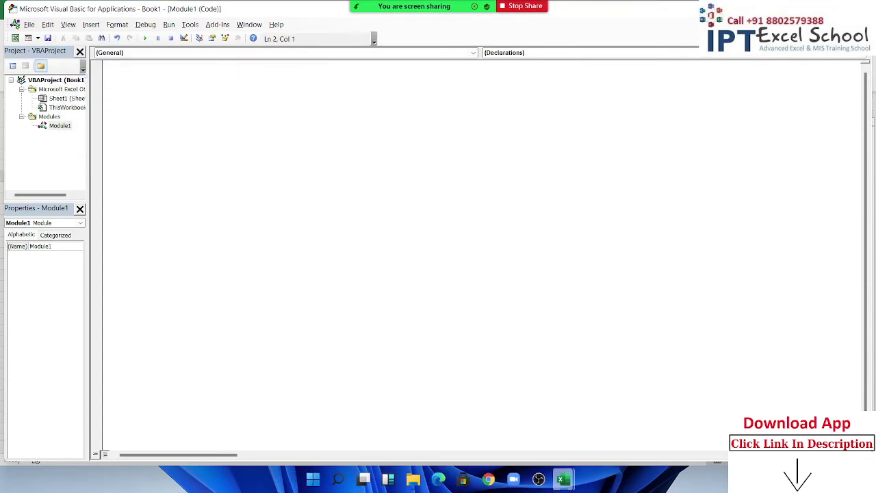
# Create the Sub P_2() procedure with blank lines inside its body
pyautogui.write('Sub ')
pyautogui.write('P_')
pyautogui.write('2()')
pyautogui.press('Return')
pyautogui.press('Return')
pyautogui.press('Return')
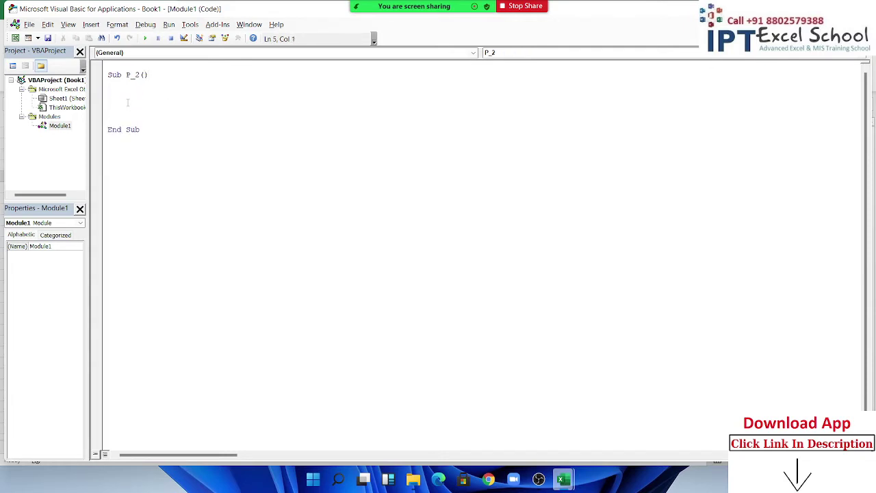
pyautogui.press('Return')
pyautogui.press('Up')
pyautogui.press('Up')
pyautogui.press('Up')
pyautogui.press('Return')
# Write Workbooks.Add.SaveAs in P_2 using autocomplete
pyautogui.write('w')
pyautogui.write('orkboo')
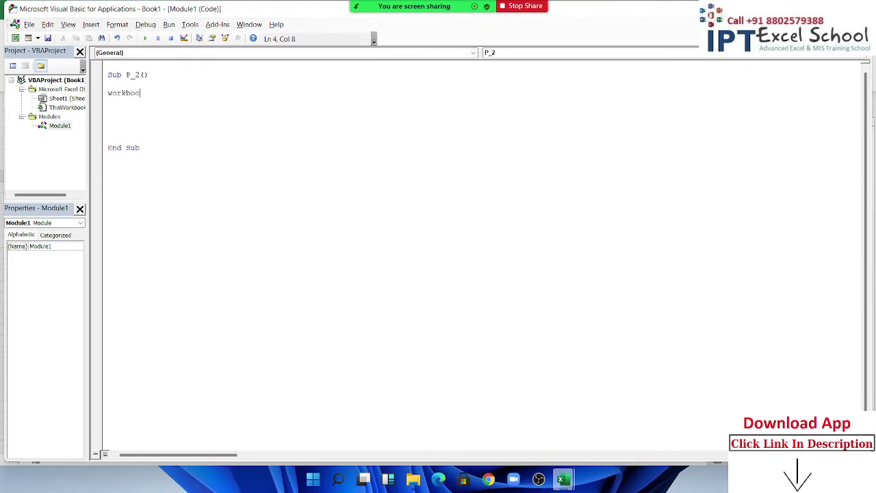
pyautogui.write('ks.ad')
pyautogui.press('Tab')
pyautogui.write('.sa')
pyautogui.press('Down')
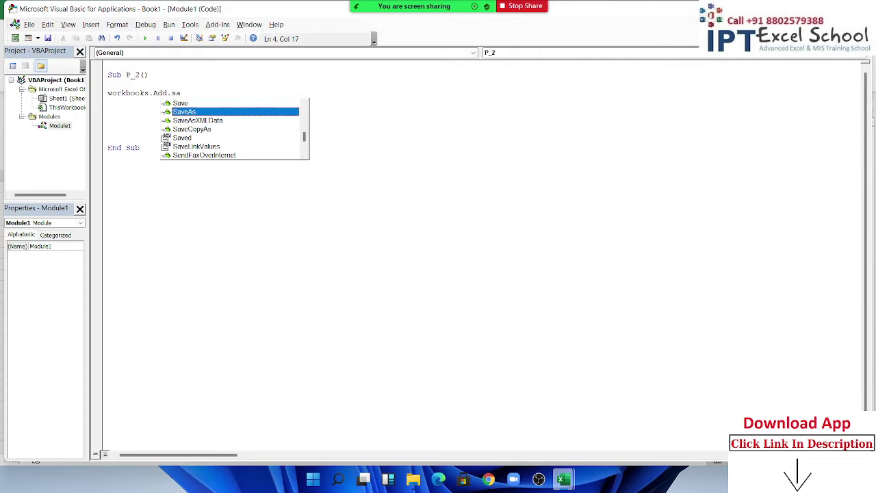
pyautogui.press('Tab')
# Copy the E:\2021 folder path from File Explorer and return to the code
pyautogui.hotkey('alt', 'F11')
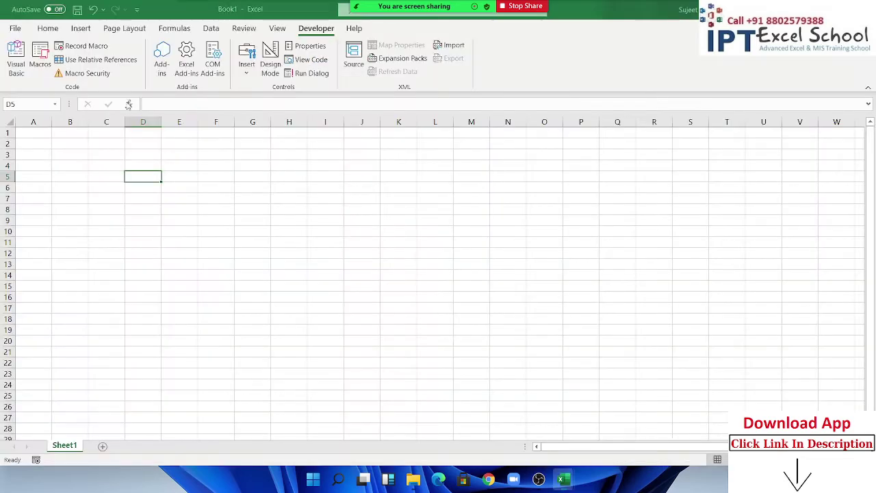
pyautogui.hotkey('alt', 'Tab')
pyautogui.press('Tab')
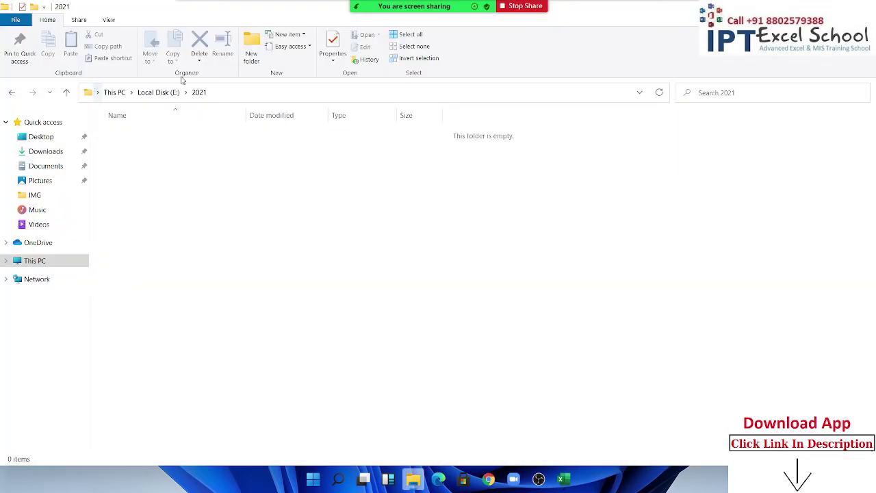
pyautogui.click(237, 94)
pyautogui.hotkey('alt', 'Tab')
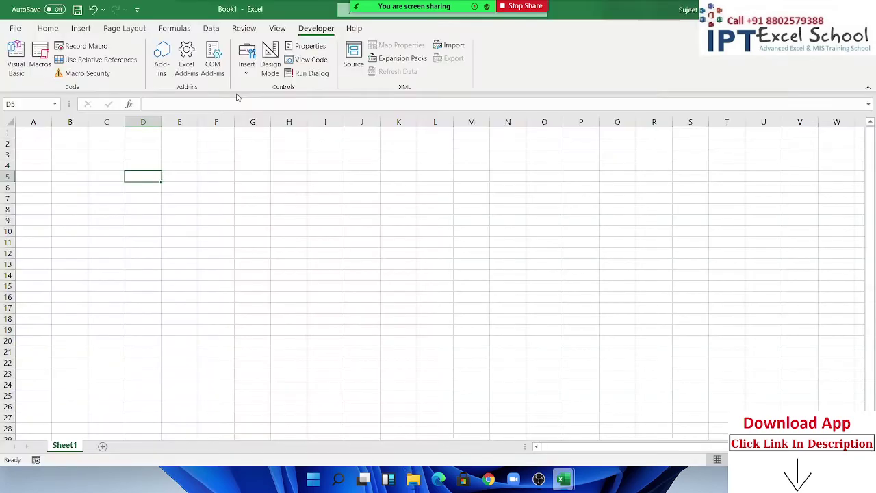
pyautogui.hotkey('alt', 'Tab')
pyautogui.press('Tab')
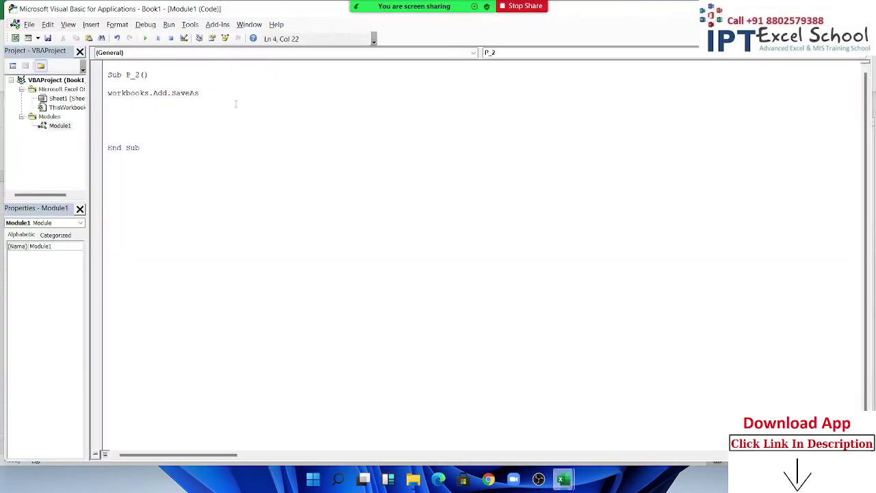
# Complete the SaveAs path as "E:\2021\1.xlsx"
pyautogui.write('"')
pyautogui.write('E:\\2021')
pyautogui.write('\\')
pyautogui.write('I')
pyautogui.write('xl')
pyautogui.press('BackSpace')
pyautogui.write('lx')
pyautogui.press('BackSpace')
pyautogui.write('sx')
pyautogui.press('Return')
# Copy the SaveAs line and paste duplicates below it
pyautogui.hotkey('shift', 'Up')
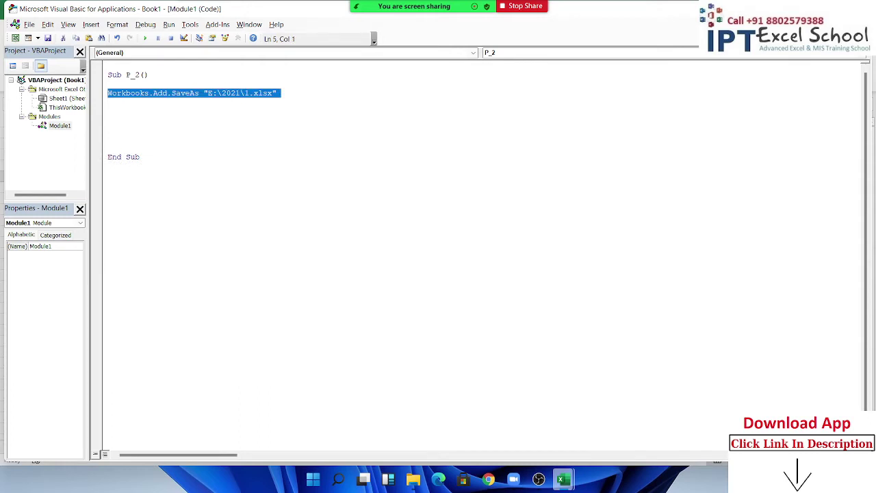
pyautogui.press('Down')
pyautogui.hotkey('shift', 'Up')
pyautogui.hotkey('ctrl', 'c')
pyautogui.hotkey('ctrl', 'v')
pyautogui.hotkey('ctrl', 'v')
pyautogui.hotkey('ctrl', 'v')
pyautogui.hotkey('ctrl', 'v')
pyautogui.hotkey('ctrl', 'v')
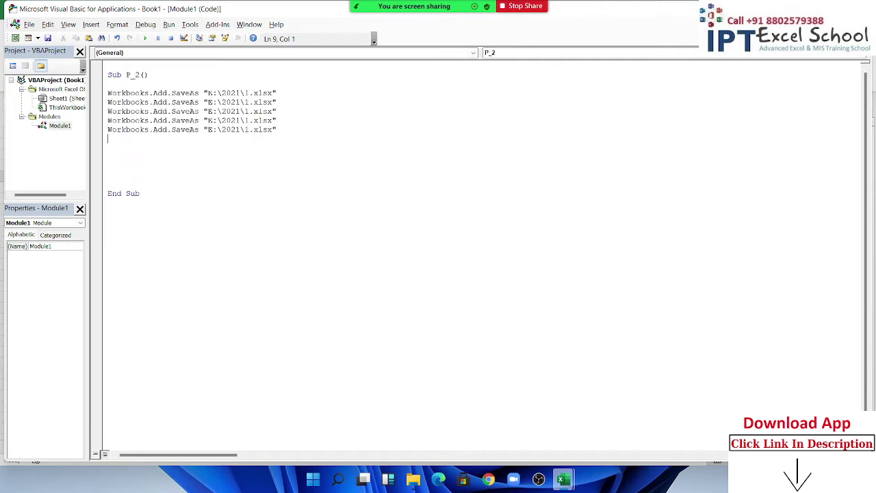
# Renumber the duplicate SaveAs lines to files 2, 3, 4 and 5
pyautogui.click(246, 111)
pyautogui.write('2')
pyautogui.press('Down')
pyautogui.press('BackSpace')
pyautogui.write('3')
pyautogui.press('Down')
pyautogui.press('BackSpace')
pyautogui.write('4')
pyautogui.press('Down')
pyautogui.press('BackSpace')
pyautogui.write('5')
pyautogui.press('Return')
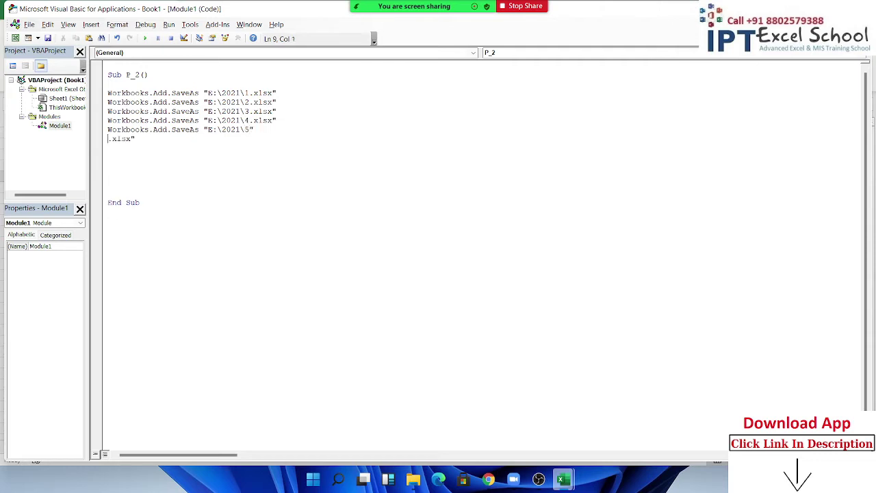
pyautogui.press('BackSpace')
pyautogui.press('BackSpace')
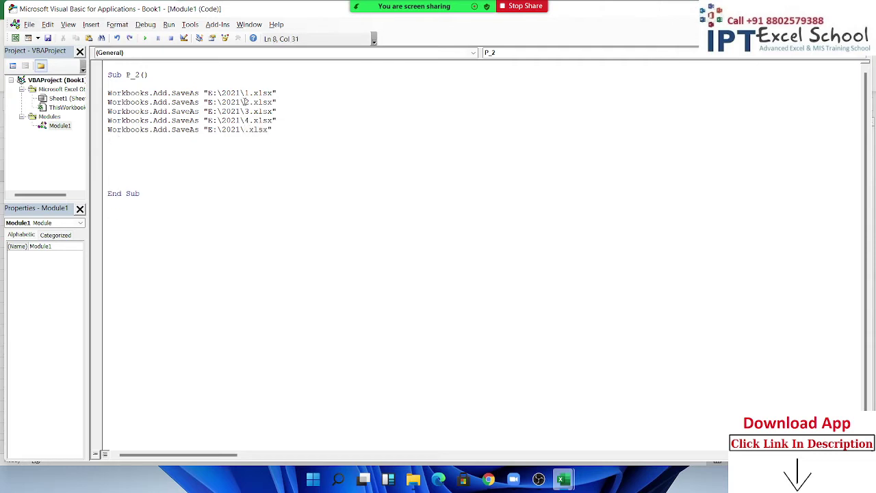
pyautogui.write('5')
# Delete the SaveAs lines numbered 2 to 5, keeping only file 1
pyautogui.click(249, 111)
pyautogui.click(173, 111)
pyautogui.press('Left')
pyautogui.press('Left')
pyautogui.press('Left')
pyautogui.press('Left')
pyautogui.press('Left')
pyautogui.press('Left')
pyautogui.hotkey('shift', 'Down')
pyautogui.hotkey('shift', 'Down')
pyautogui.hotkey('shift', 'Down')
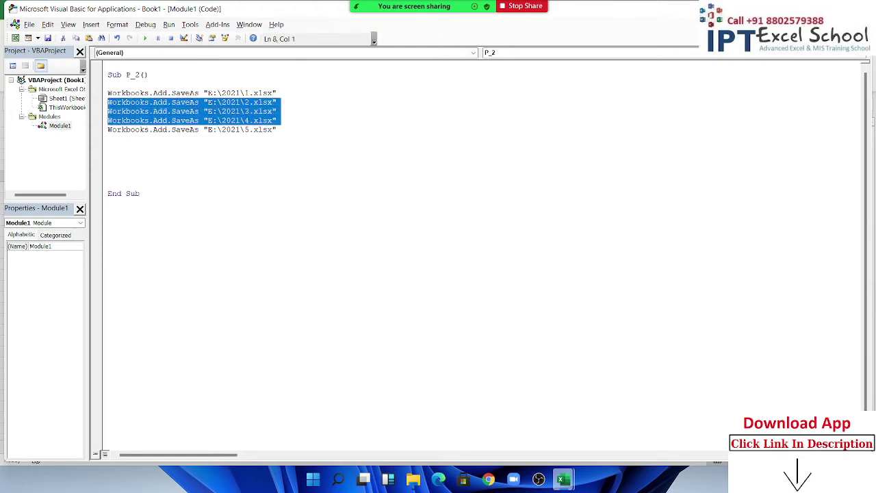
pyautogui.hotkey('shift', 'Down')
pyautogui.press('Delete')
pyautogui.press('Up')
# Add the loop header For i = 1 To 12 above the SaveAs line
pyautogui.press('Up')
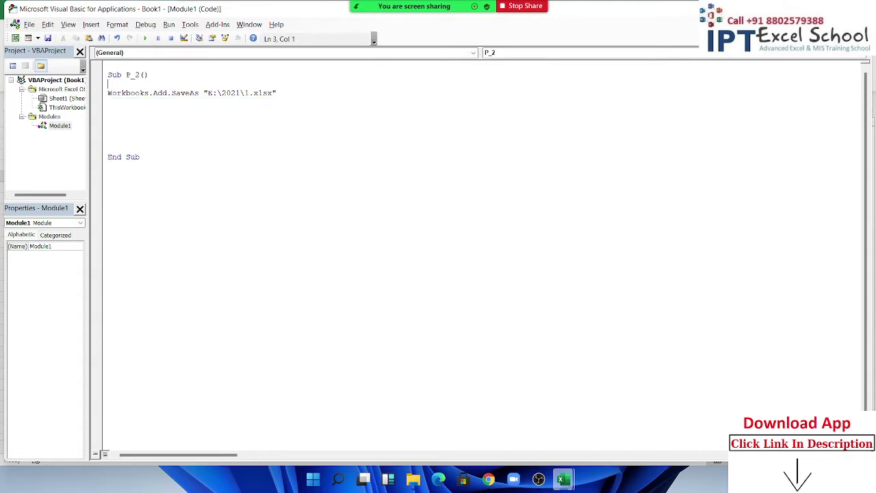
pyautogui.press('Return')
pyautogui.press('Return')
pyautogui.press('Return')
# Close the loop with Next i below the SaveAs line
pyautogui.press('Up')
pyautogui.write('fo')
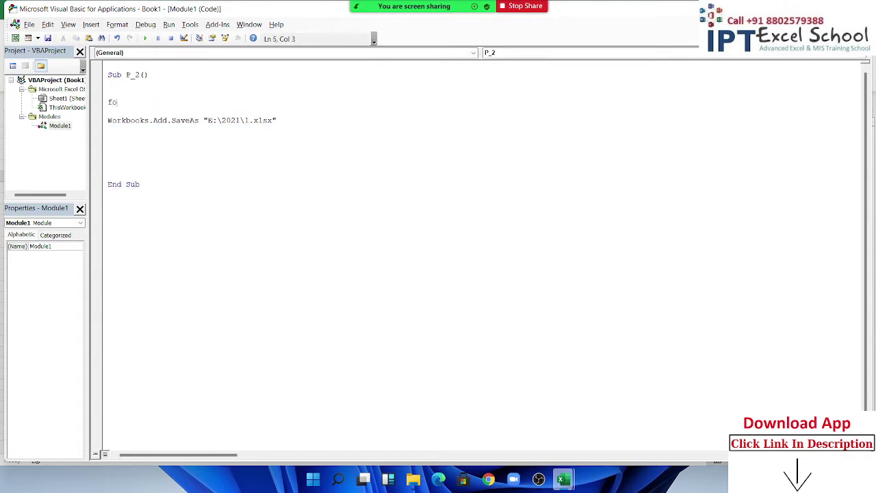
pyautogui.write('r i = ')
pyautogui.write('1 to 10')
pyautogui.press('BackSpace')
pyautogui.write('2')
pyautogui.press('Down')
pyautogui.press('Down')
pyautogui.press('Down')
pyautogui.press('Down')
pyautogui.write('next')
pyautogui.press('Return')
pyautogui.press('Up')
pyautogui.press('Right')
pyautogui.press('Right')
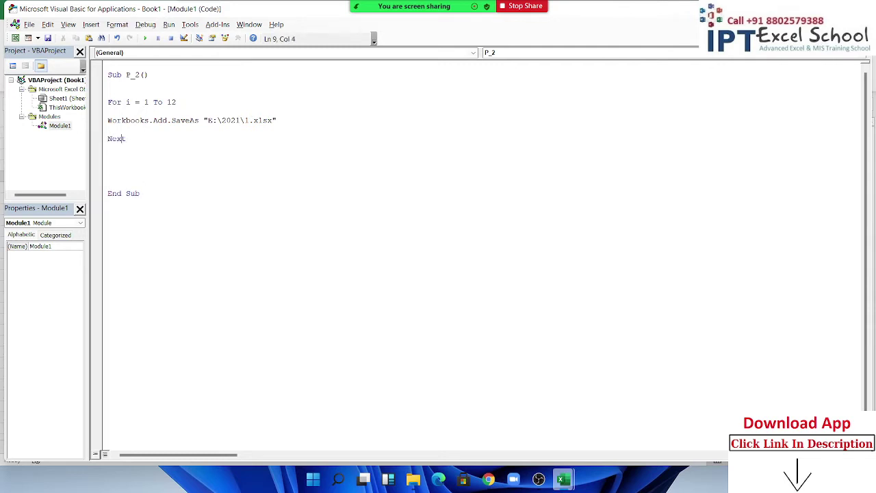
pyautogui.press('Right')
pyautogui.press('Right')
pyautogui.write('i')
# Highlight the loop's start value, the SaveAs line, and its hard-coded file number 1
pyautogui.click(108, 110)
pyautogui.click(139, 102)
pyautogui.doubleClick(146, 102)
pyautogui.click(107, 111)
pyautogui.hotkey('shift', 'Down')
pyautogui.hotkey('shift', 'Down')
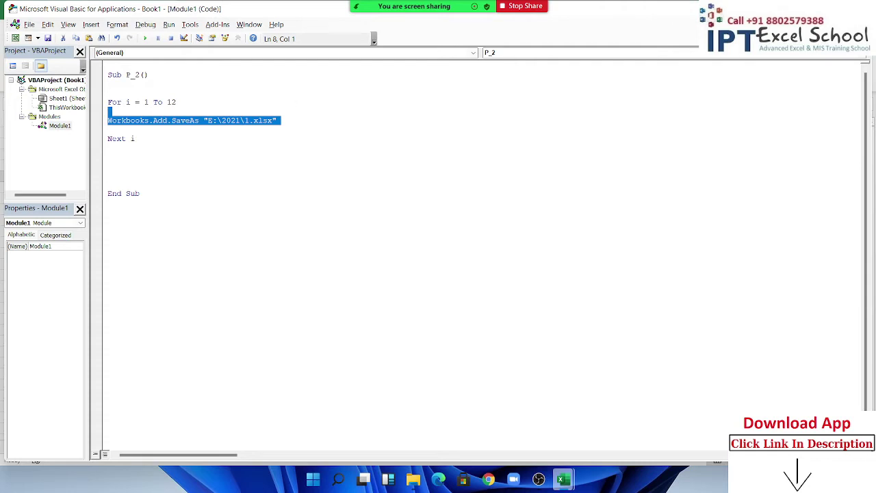
pyautogui.click(246, 121)
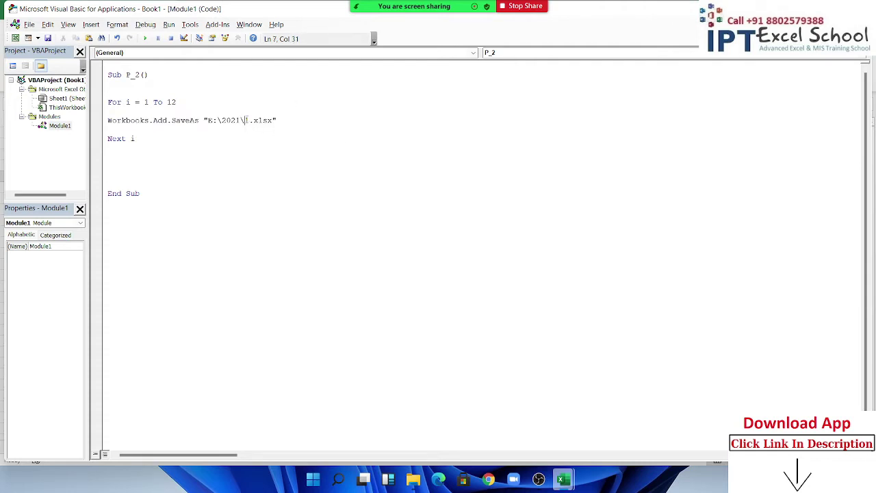
pyautogui.doubleClick(248, 120)
pyautogui.doubleClick(110, 103)
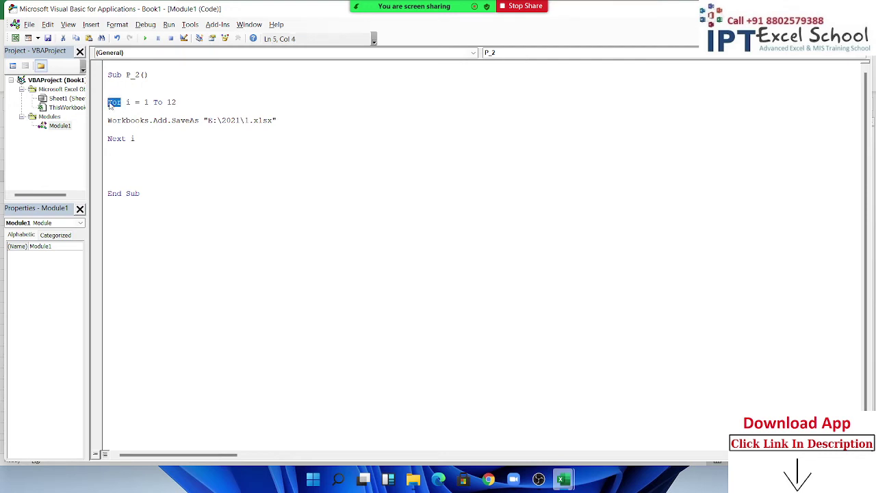
# Comment out the SaveAs line with an apostrophe
pyautogui.click(107, 120)
pyautogui.write("'")
pyautogui.click(170, 130)
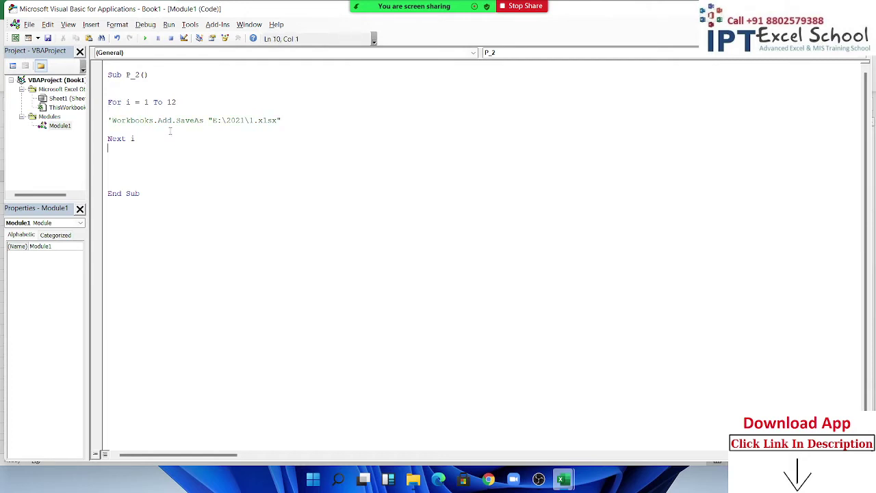
pyautogui.click(134, 103)
# Step through P_2 with F8, checking the value of i on each loop pass
pyautogui.click(145, 24)
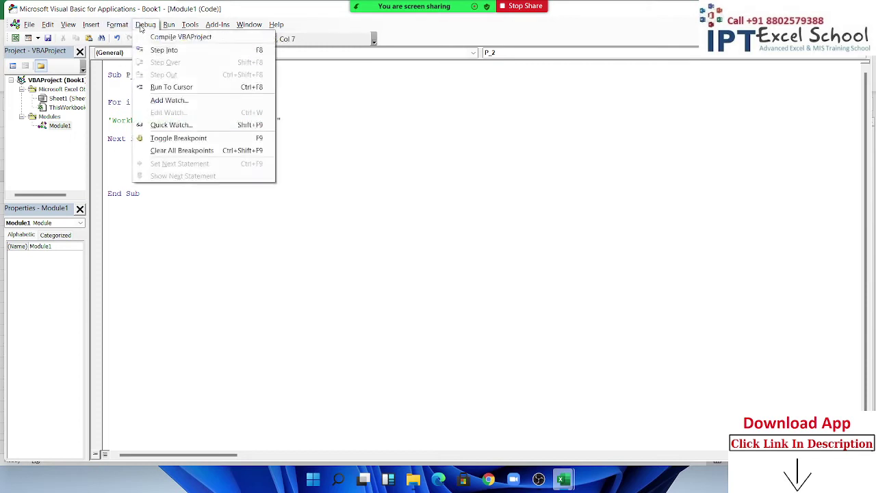
pyautogui.click(117, 101)
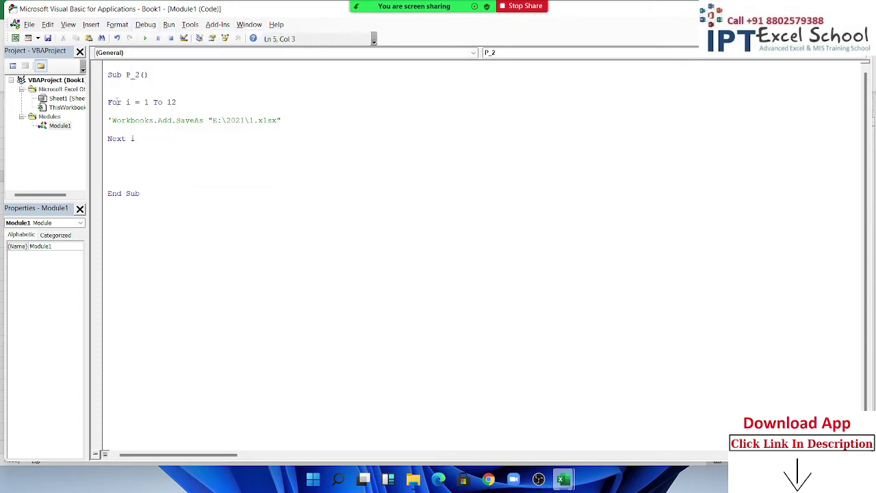
pyautogui.press('F8')
pyautogui.press('F8')
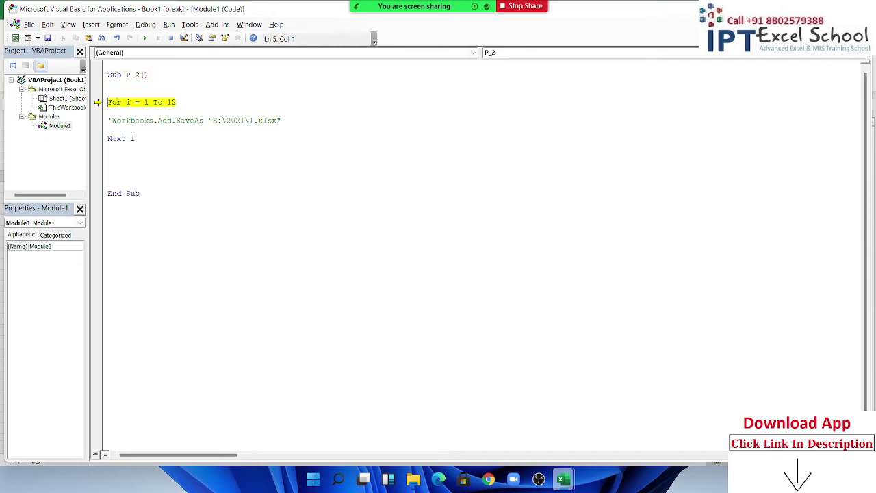
pyautogui.press('F8')
pyautogui.moveTo(127, 102)
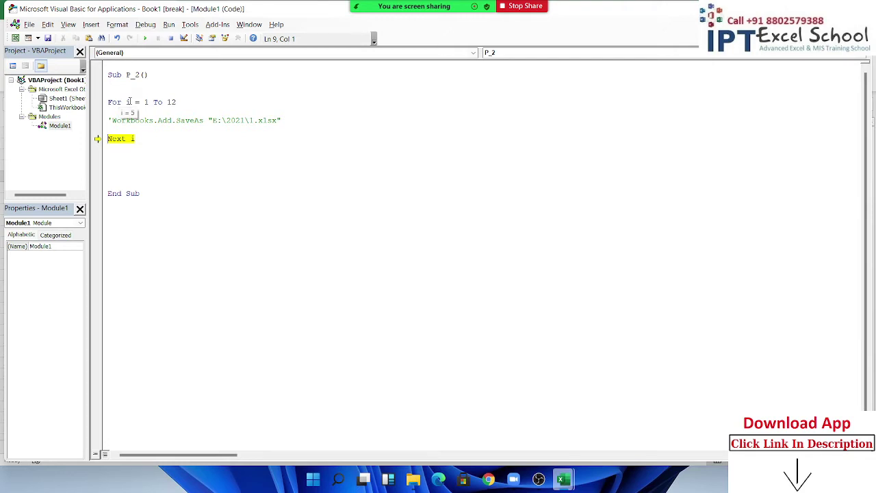
pyautogui.press('F8')
pyautogui.press('F8')
pyautogui.press('F8')
pyautogui.press('F8')
pyautogui.press('F8')
pyautogui.press('F8')
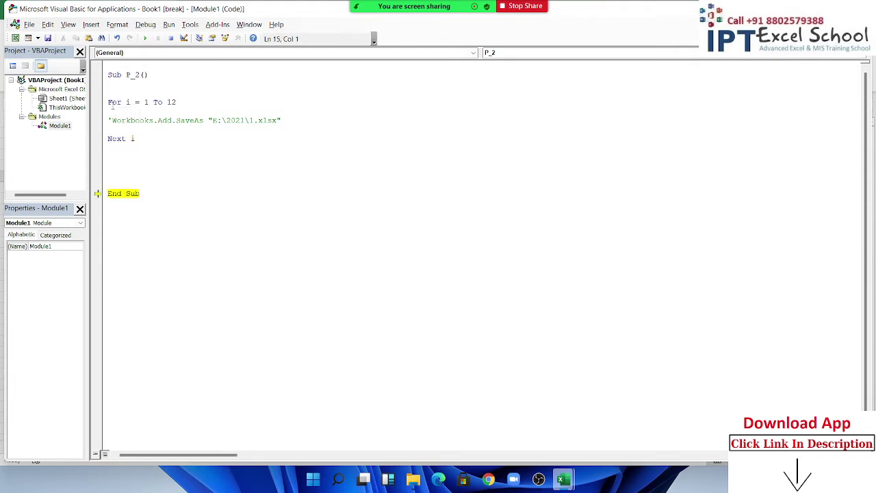
pyautogui.moveTo(108, 102); pyautogui.dragTo(132, 102)
pyautogui.click(126, 102)
pyautogui.moveTo(109, 120); pyautogui.dragTo(109, 129)
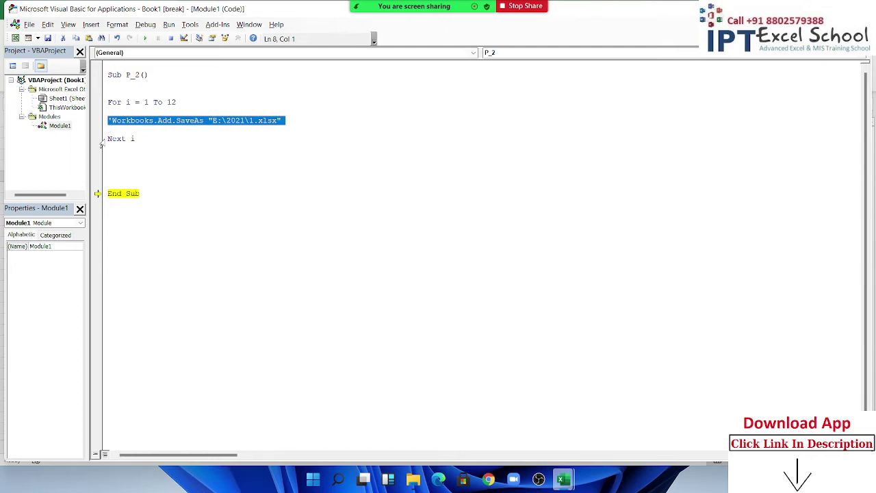
pyautogui.doubleClick(113, 138)
pyautogui.click(139, 139)
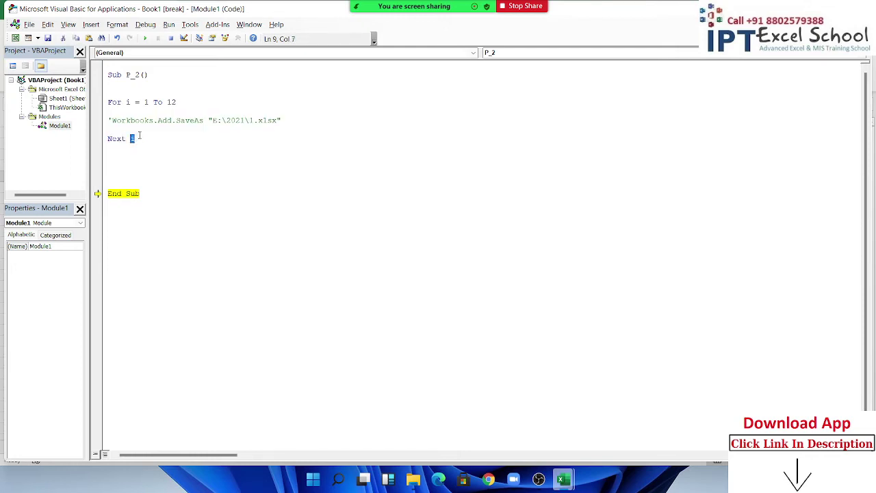
pyautogui.doubleClick(170, 102)
pyautogui.click(121, 156)
pyautogui.doubleClick(113, 102)
pyautogui.doubleClick(128, 102)
pyautogui.moveTo(108, 120); pyautogui.dragTo(109, 129)
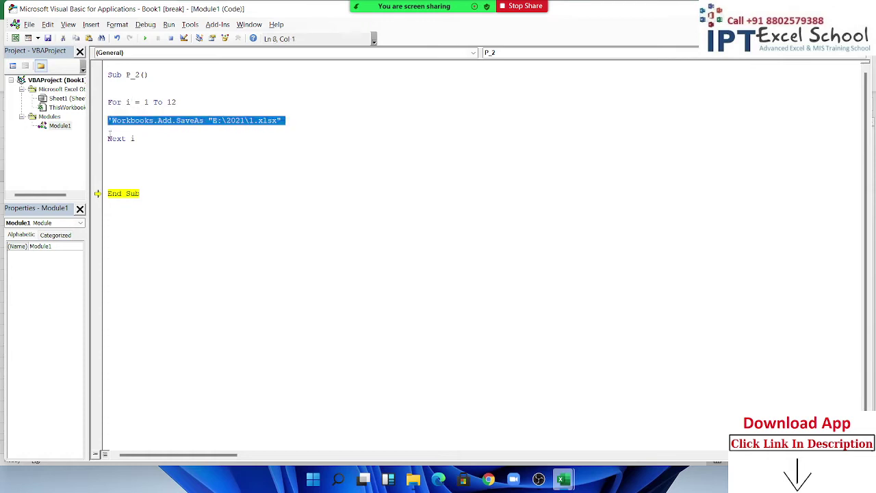
pyautogui.doubleClick(115, 138)
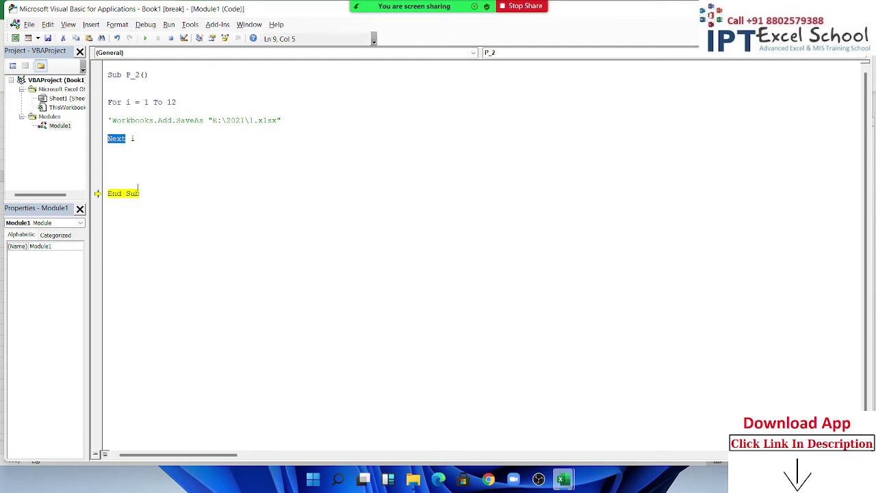
pyautogui.doubleClick(114, 103)
pyautogui.click(140, 121)
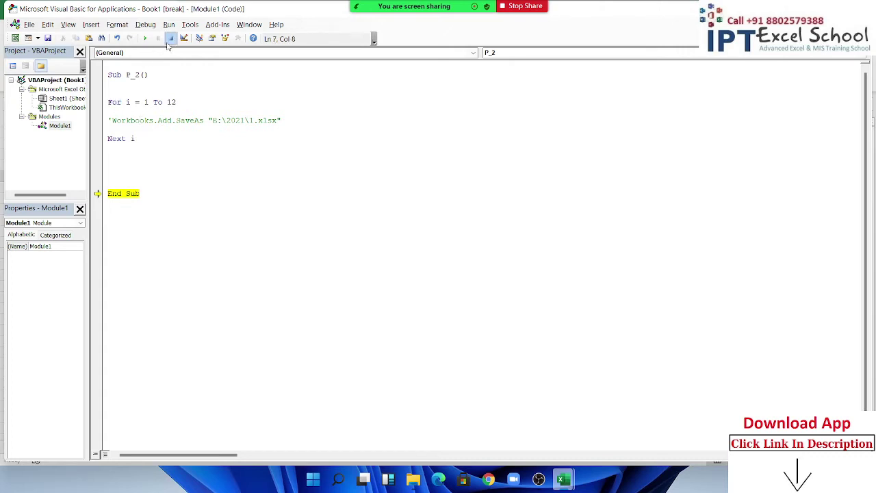
# Stop the run, uncomment SaveAs, and build the file name as "E:\2021\" & i & ".xlsx"
pyautogui.click(170, 38)
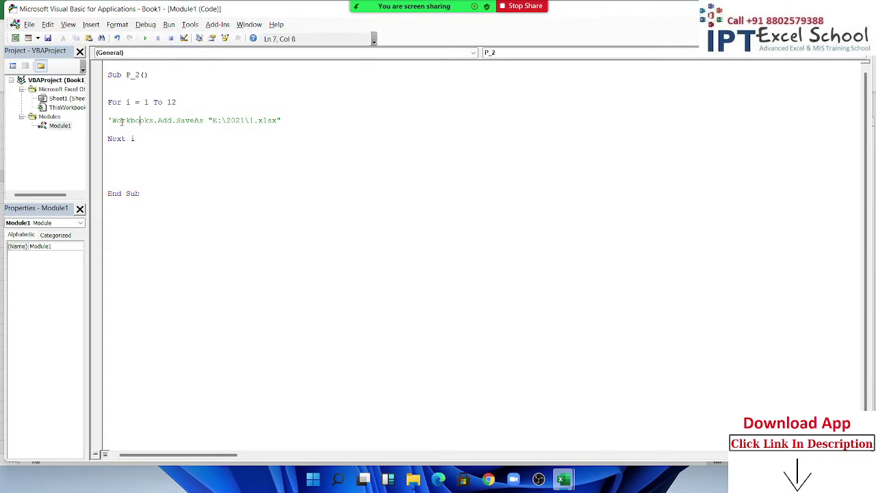
pyautogui.press('BackSpace')
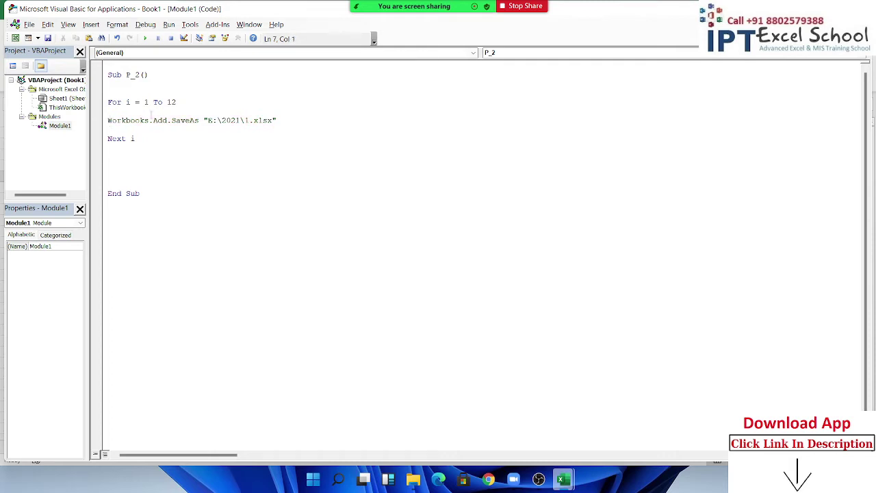
pyautogui.click(245, 120)
pyautogui.write('" ')
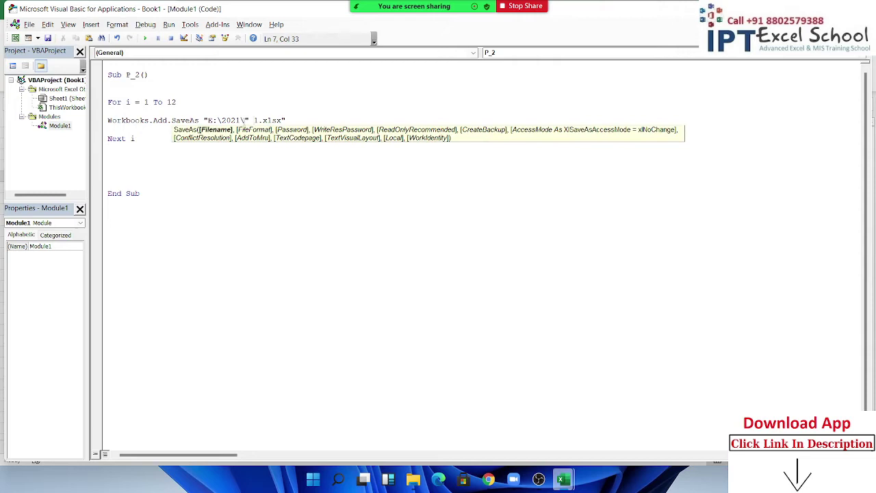
pyautogui.write('&')
pyautogui.press('Delete')
pyautogui.write('i & ')
pyautogui.write('"')
pyautogui.click(267, 183)
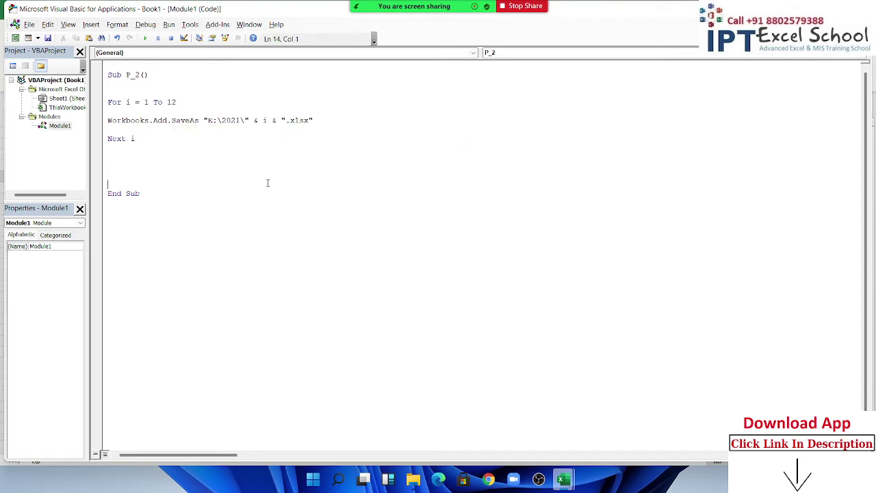
# Check the i in the save path and insert a blank line above Next i
pyautogui.doubleClick(268, 120)
pyautogui.click(262, 145)
pyautogui.doubleClick(264, 121)
pyautogui.click(146, 110)
pyautogui.press('Return')
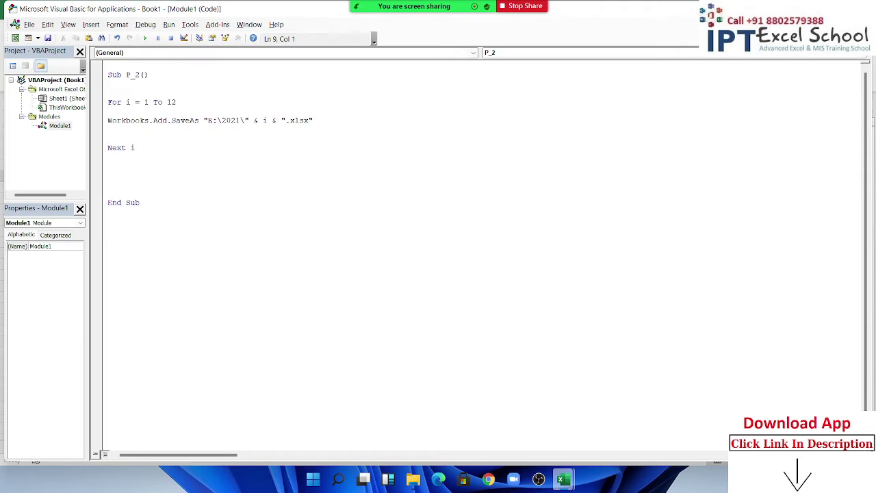
# Add ActiveWorkbook.Close True above Next i and run P_2
pyautogui.moveTo(561, 479)
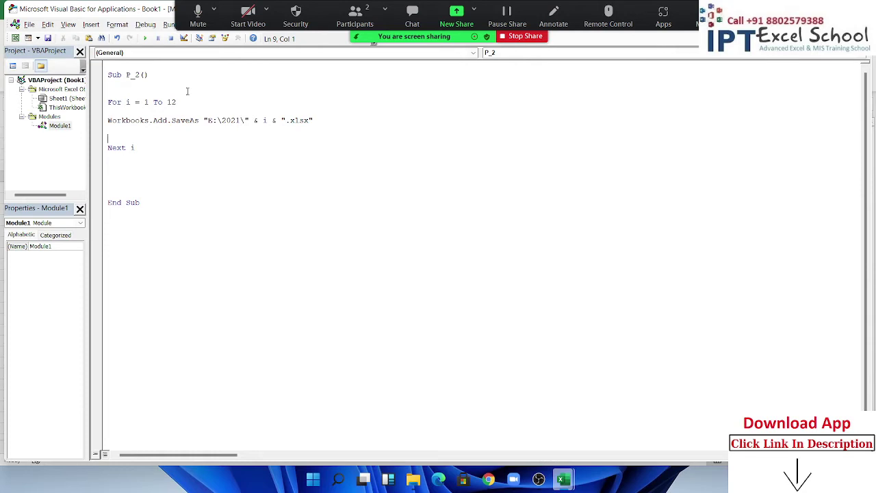
pyautogui.write('active')
pyautogui.write('workbook')
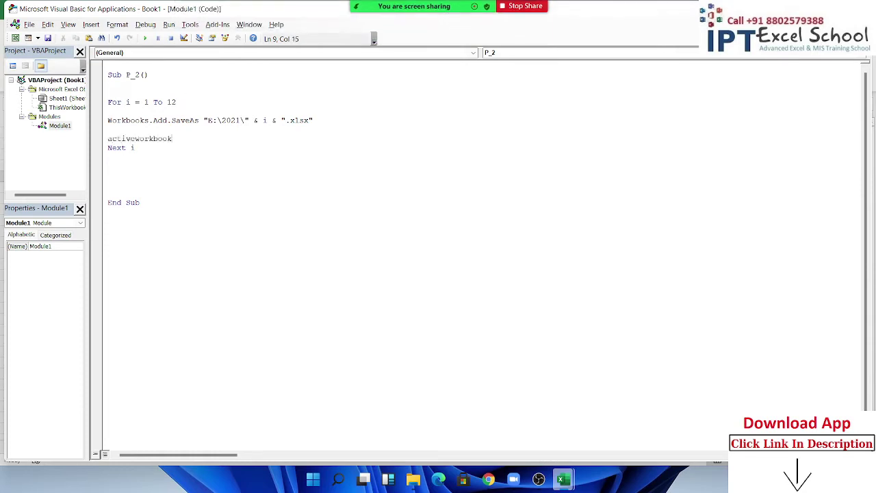
pyautogui.write('.cl')
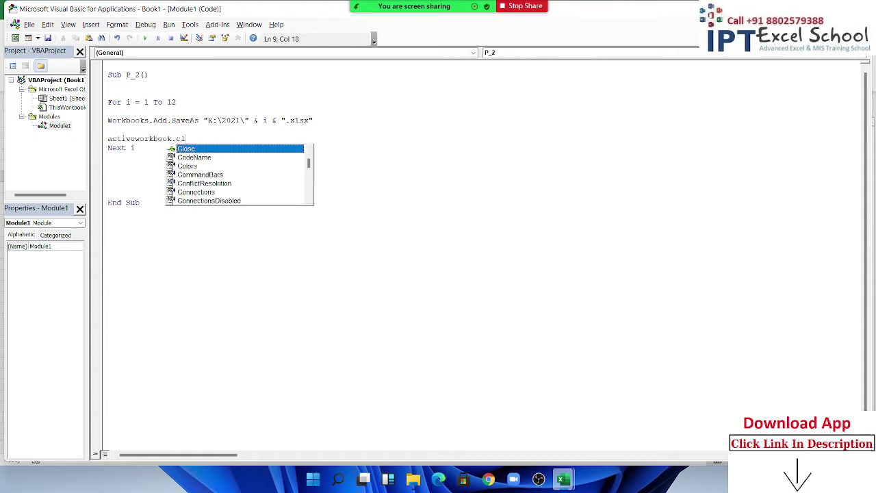
pyautogui.write('ose true')
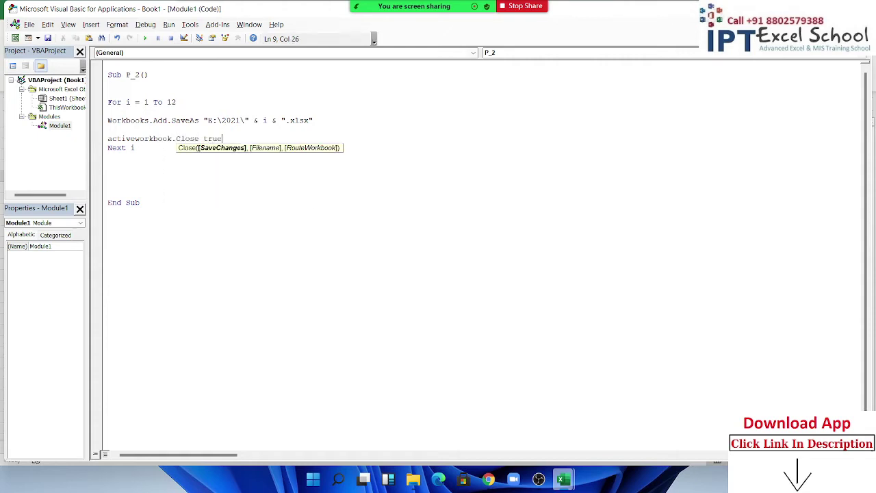
pyautogui.click(110, 172)
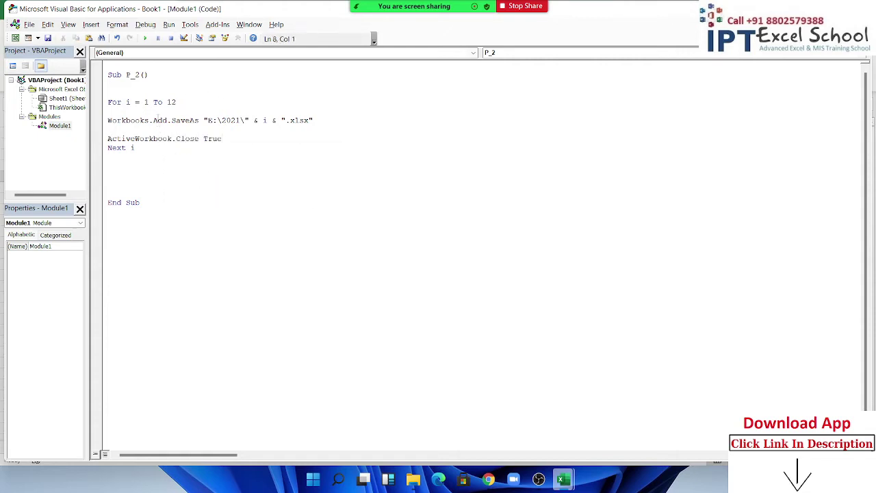
pyautogui.click(153, 120)
pyautogui.click(145, 38)
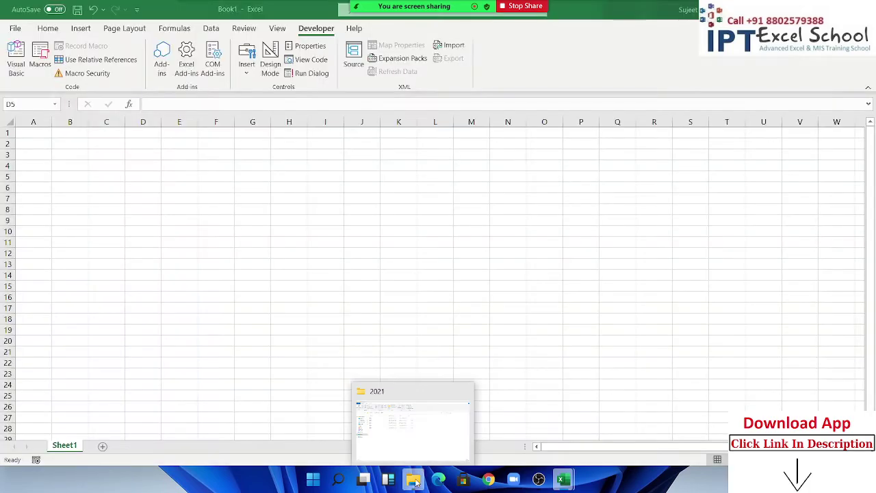
# Verify E:\2021 holds workbooks 1–12, then add blank lines above the close statement
pyautogui.click(416, 481)
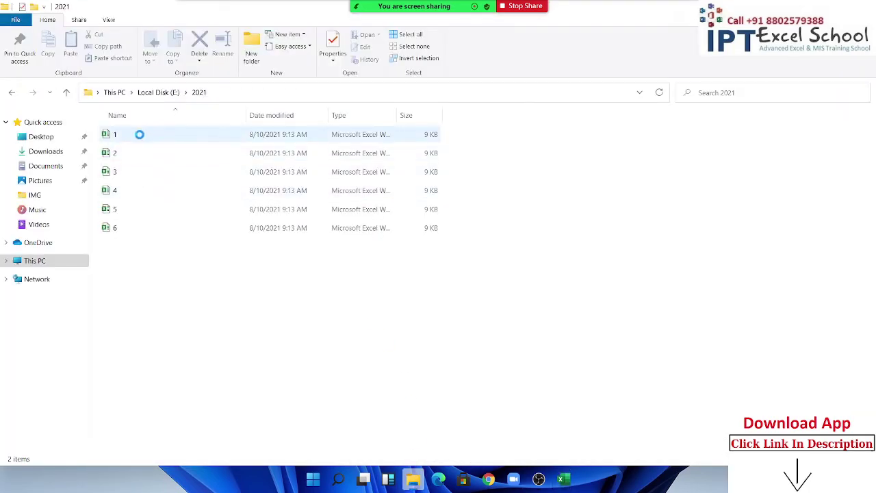
pyautogui.doubleClick(139, 189)
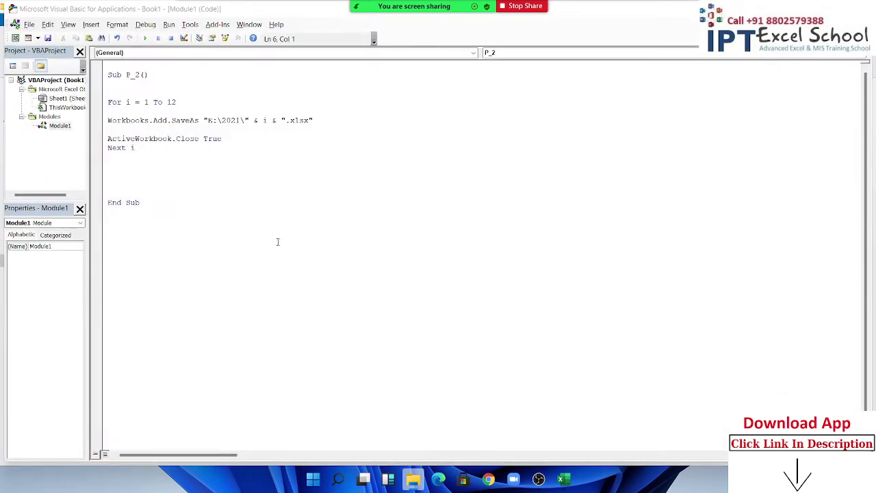
pyautogui.hotkey('alt', 'F11')
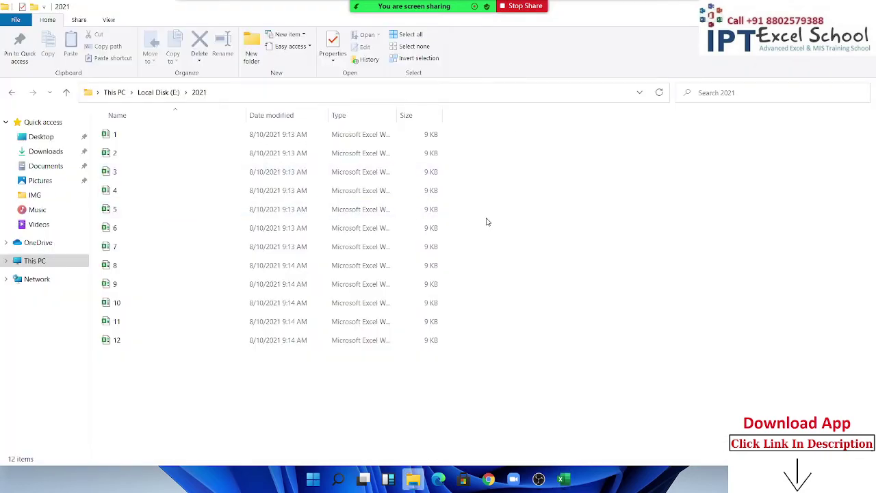
pyautogui.hotkey('alt', 'Tab')
pyautogui.hotkey('alt', 'Tab')
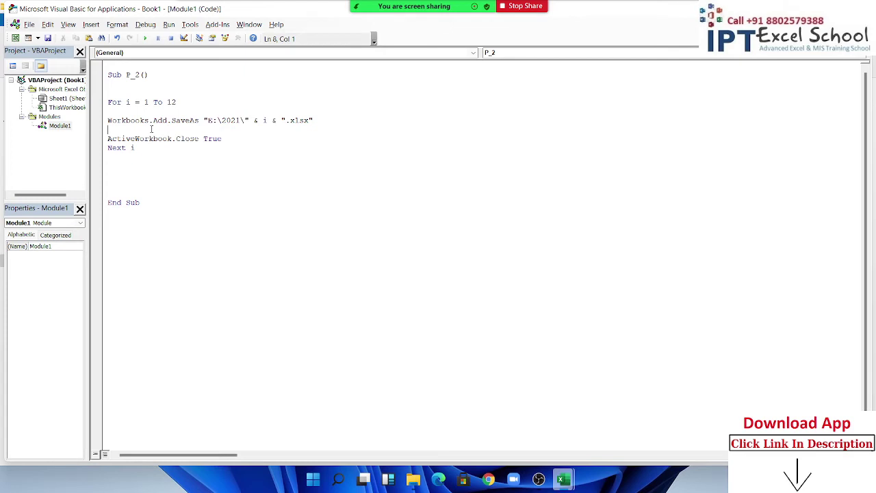
pyautogui.press('Return')
pyautogui.press('Return')
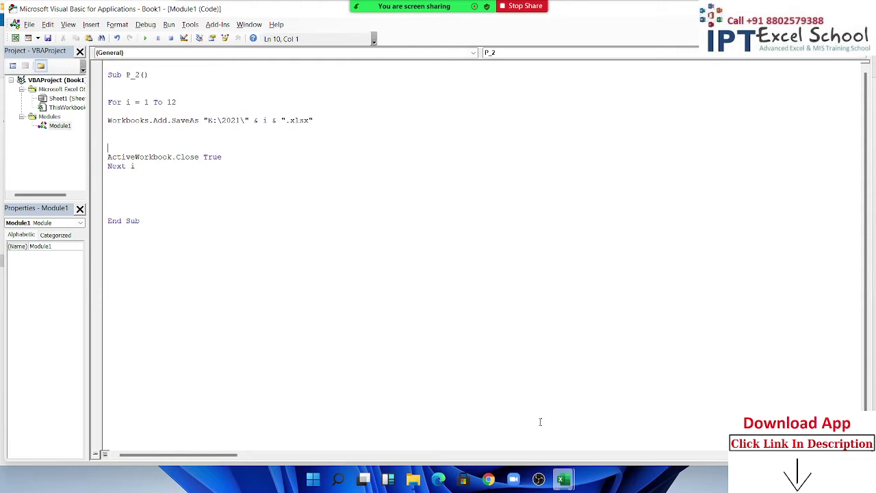
# Enter =DATE(2021,1,1) in cell C4 of Book1
pyautogui.moveTo(563, 479)
pyautogui.click(503, 437)
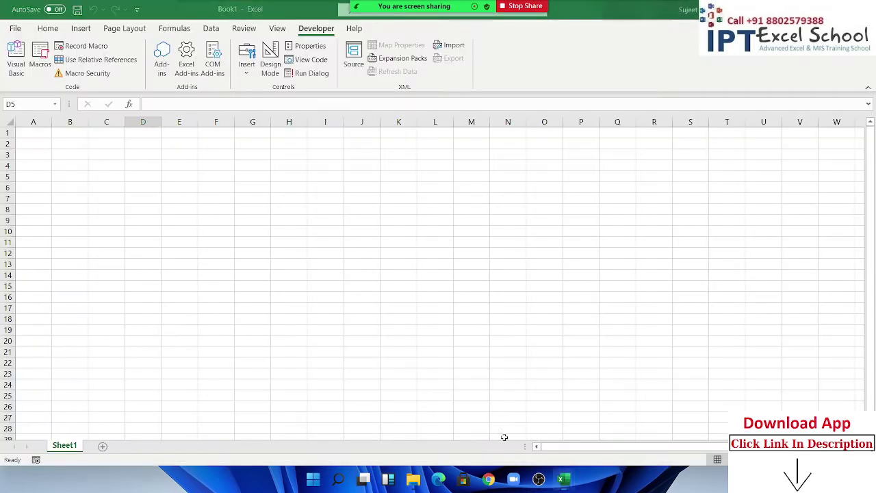
pyautogui.keyDown('ctrl'); pyautogui.scroll(4, 177, 216); pyautogui.keyUp('ctrl')
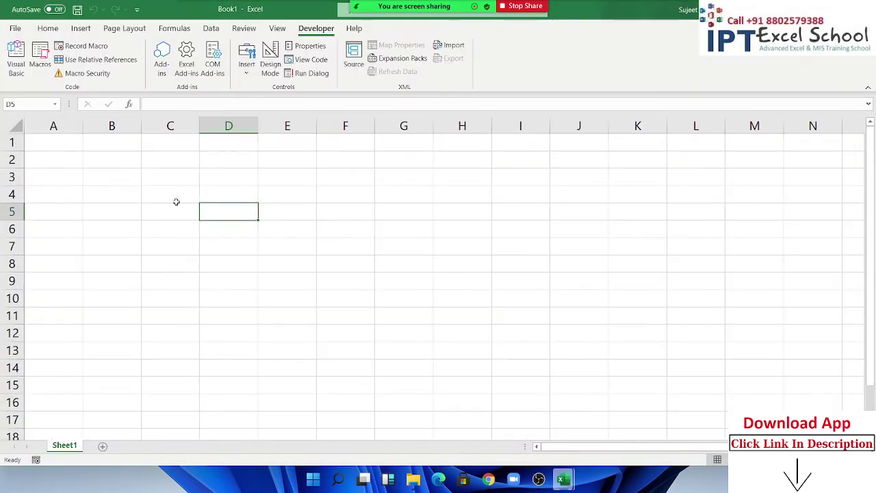
pyautogui.click(176, 202)
pyautogui.write('date')
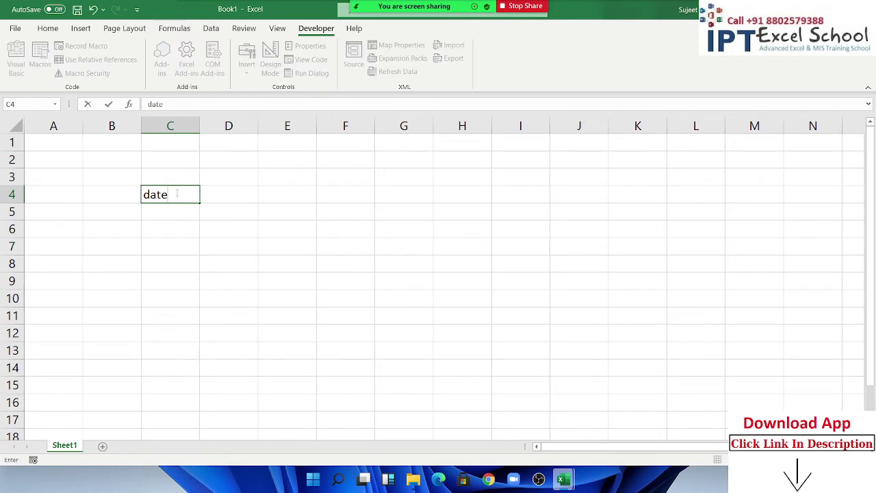
pyautogui.press('BackSpace')
pyautogui.press('BackSpace')
pyautogui.press('BackSpace')
pyautogui.press('BackSpace')
pyautogui.write('=d')
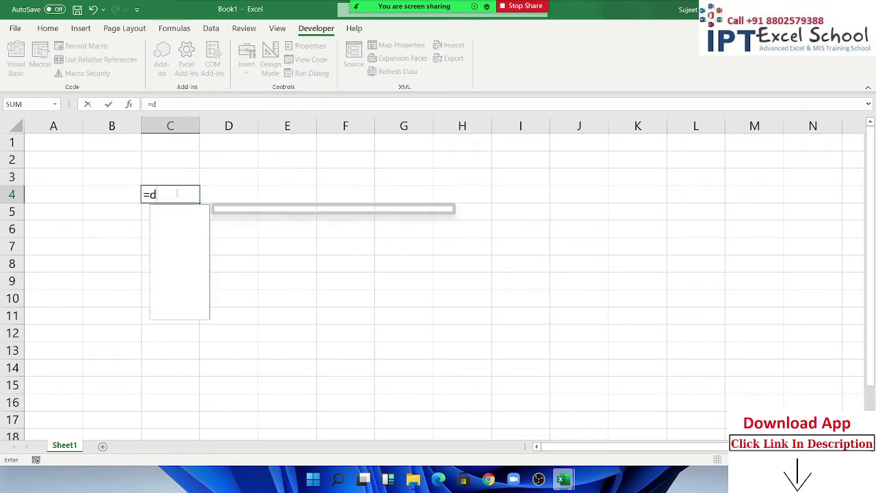
pyautogui.write('ate')
pyautogui.press('Tab')
pyautogui.write('2')
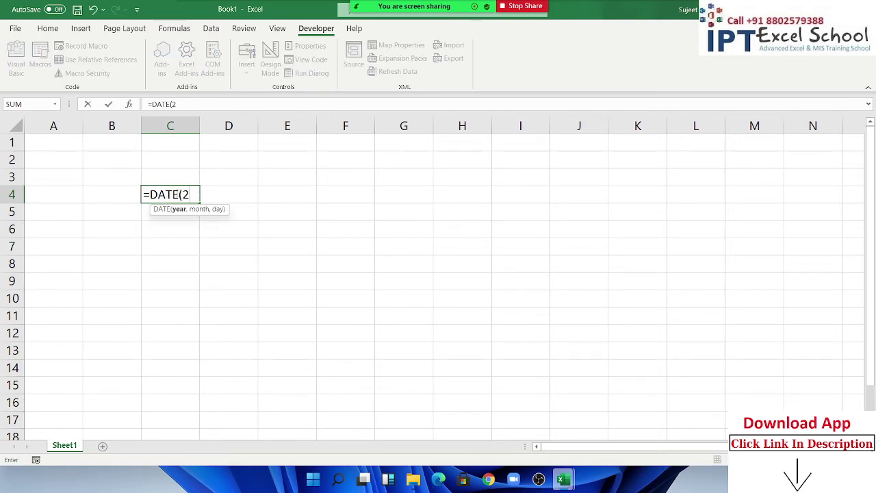
pyautogui.write('021')
pyautogui.write(',1,')
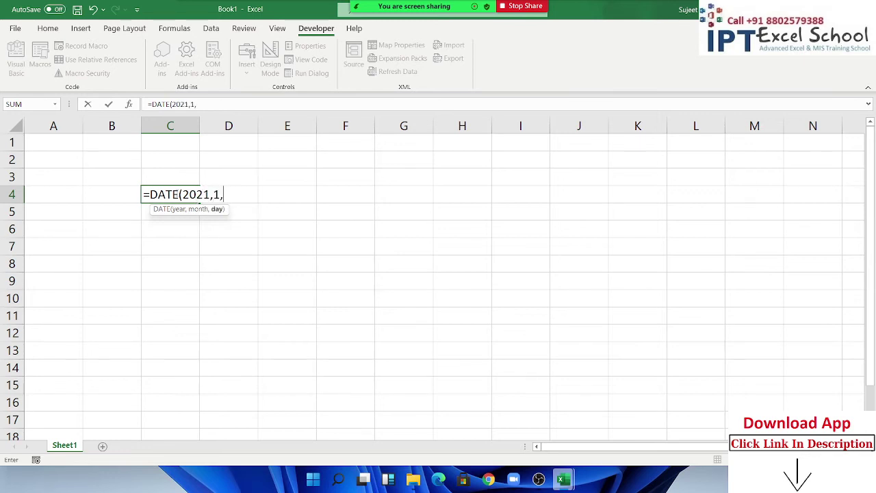
pyautogui.write('1')
pyautogui.press('Return')
# Change the month argument of C4's DATE formula to 2, giving 2/1/2021
pyautogui.click(175, 195)
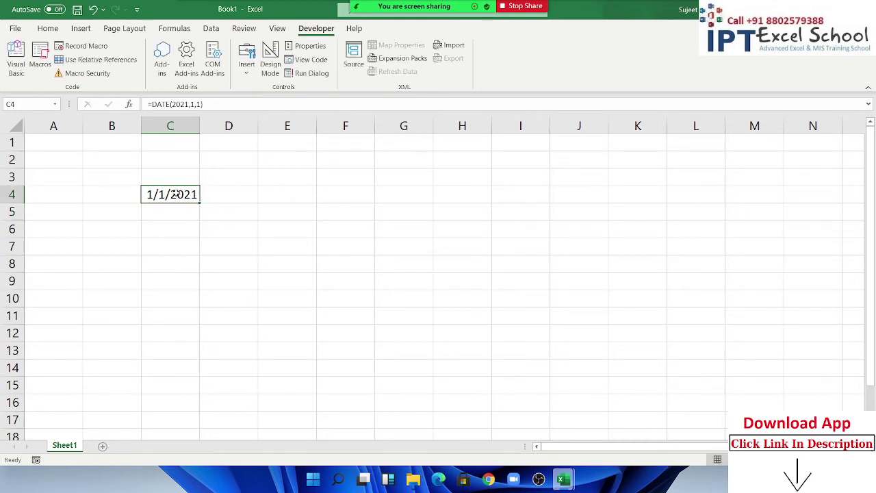
pyautogui.press('F2')
pyautogui.press('Left')
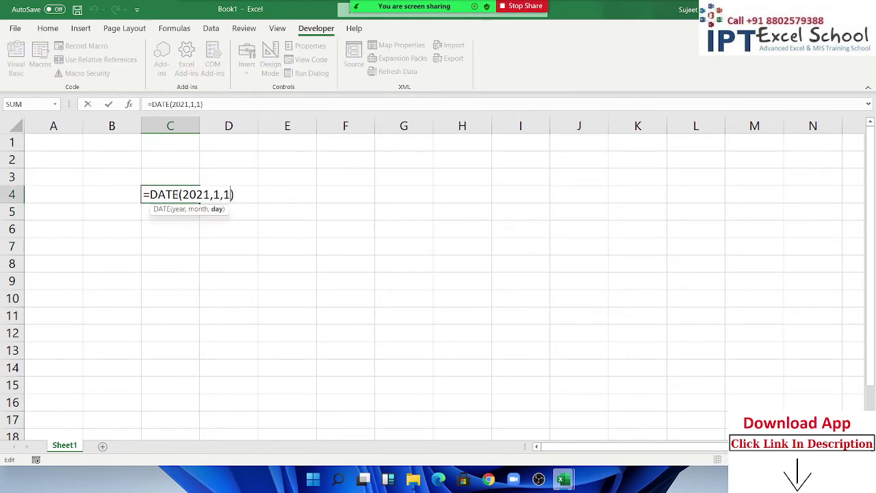
pyautogui.press('Left')
pyautogui.press('Left')
pyautogui.press('Left')
pyautogui.press('Right')
pyautogui.press('BackSpace')
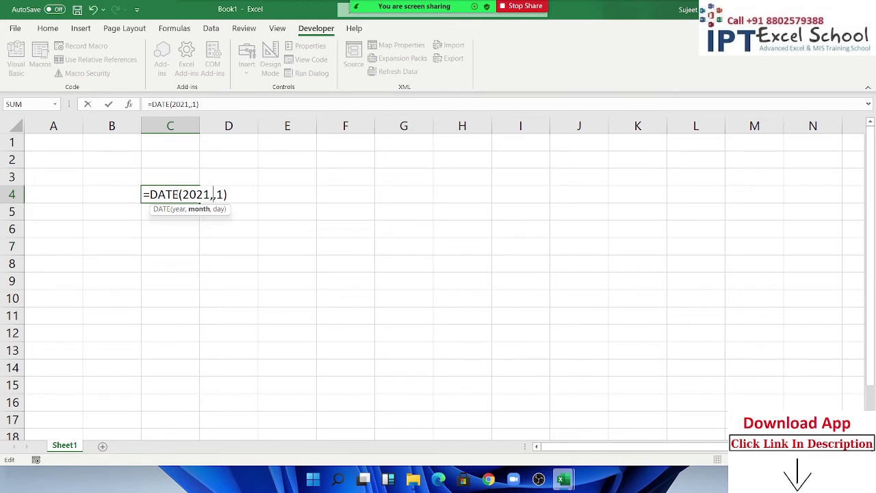
pyautogui.write('2')
pyautogui.press('Return')
pyautogui.click(175, 194)
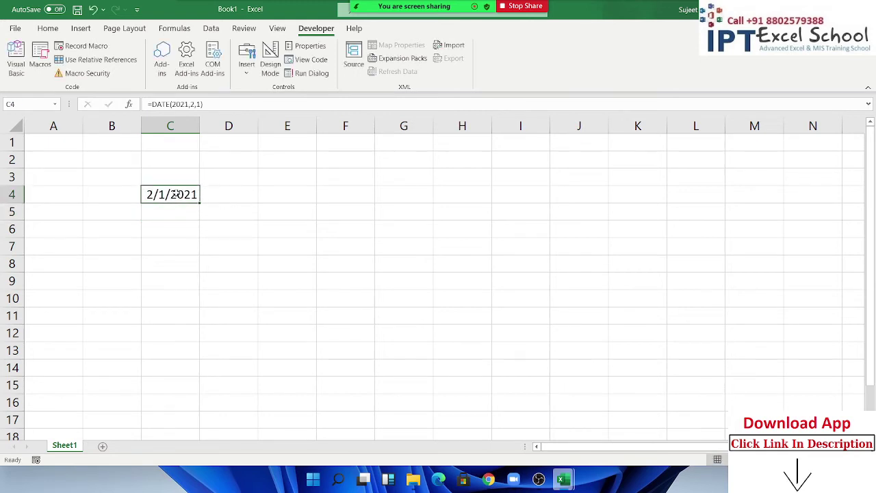
# Enter =EOMONTH(C4,0) in E4 and format it as a date showing 28-Feb-21
pyautogui.click(224, 194)
pyautogui.press('Right')
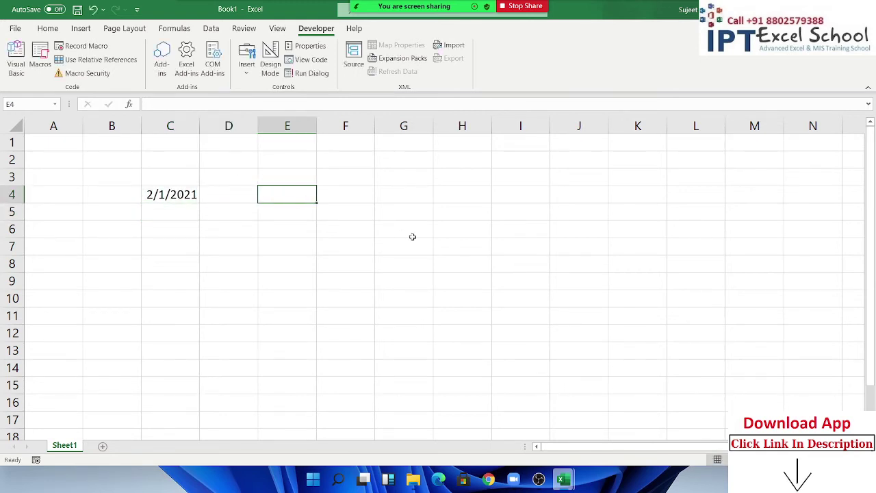
pyautogui.write('=eo')
pyautogui.press('Tab')
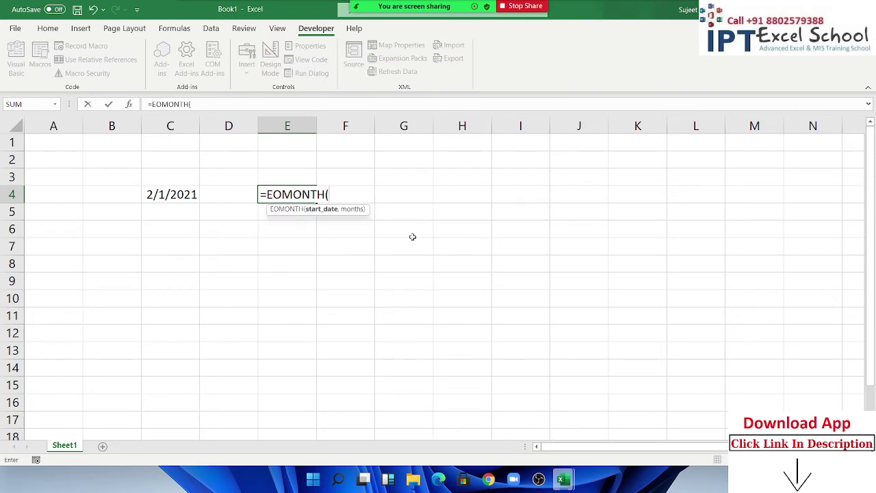
pyautogui.press('Left')
pyautogui.press('Left')
pyautogui.write(',')
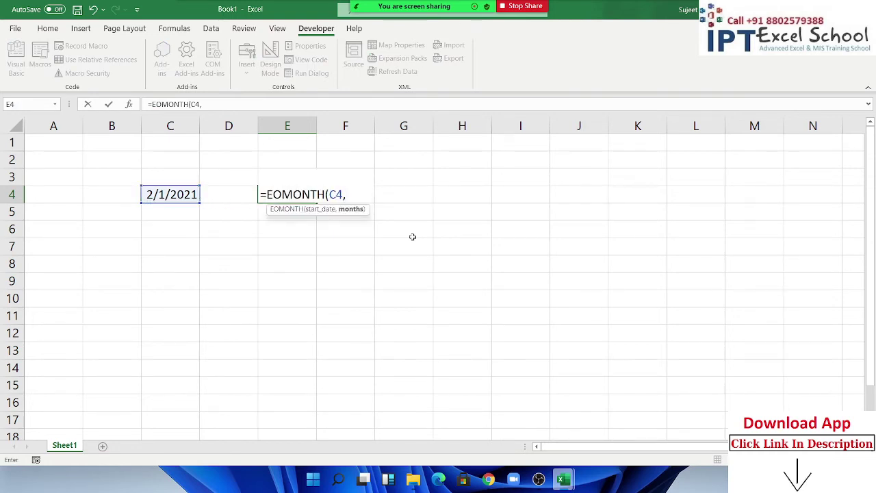
pyautogui.write('0)')
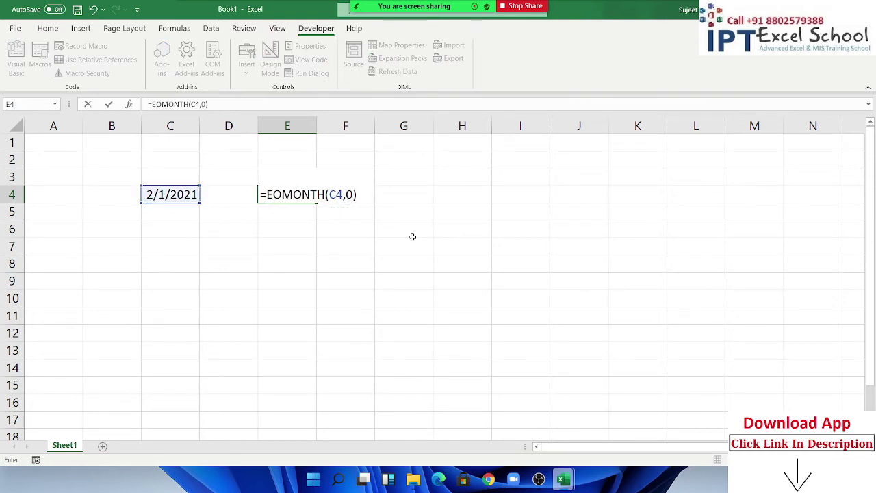
pyautogui.press('Return')
pyautogui.press('Up')
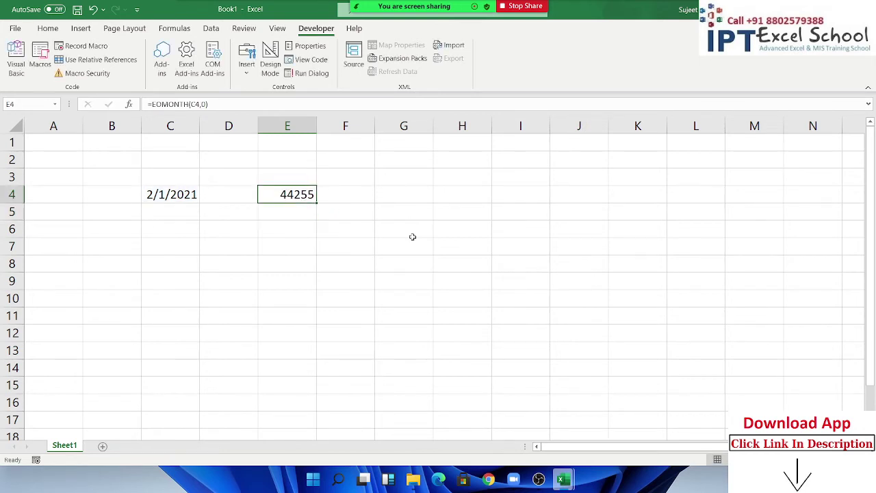
pyautogui.hotkey('ctrl', 'shift', '3')
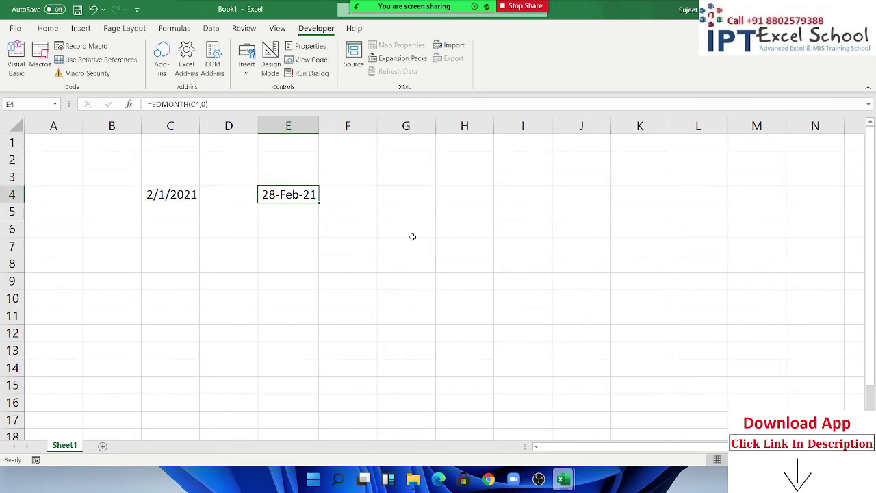
# Enter =DAY(E4) in G4 so it shows 28, then return to the macro code
pyautogui.press('Right')
pyautogui.press('Right')
pyautogui.write('=day')
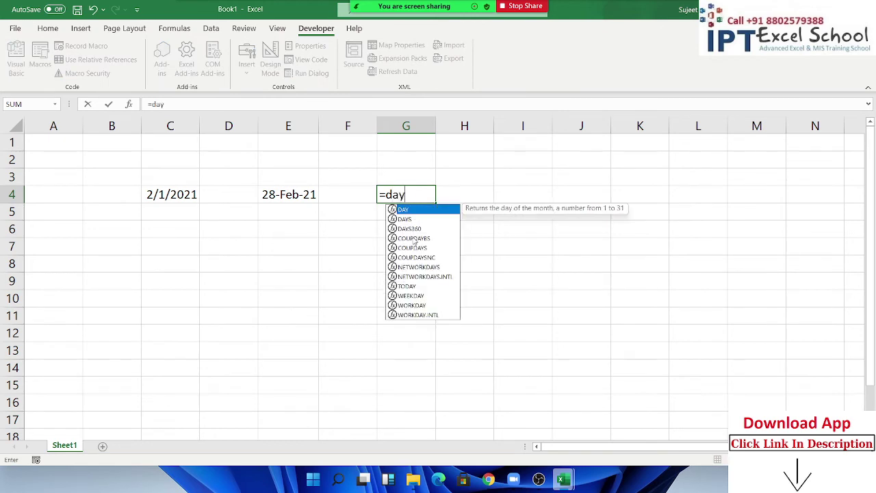
pyautogui.write('(')
pyautogui.press('Left')
pyautogui.press('Left')
pyautogui.press('Return')
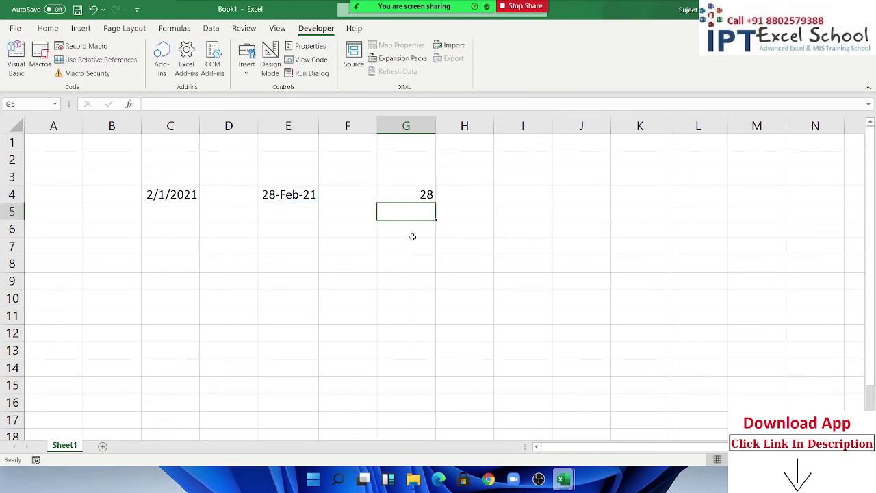
pyautogui.press('Up')
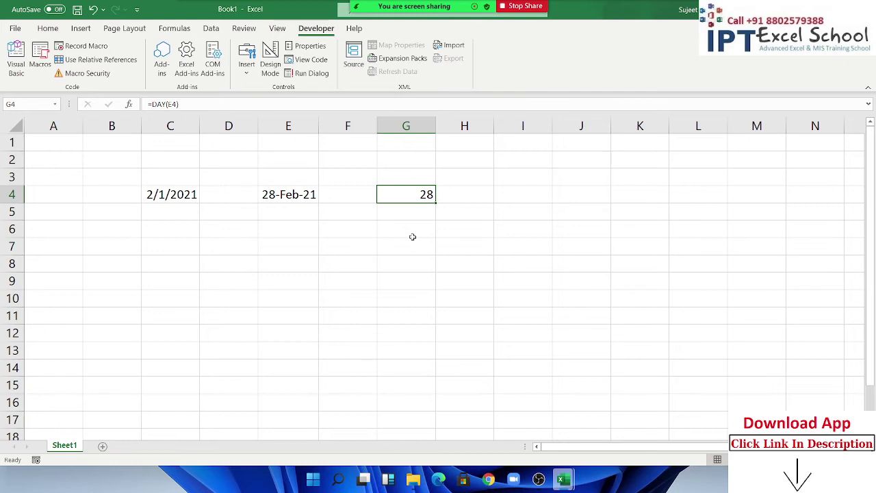
pyautogui.hotkey('alt', 'F11')
pyautogui.press('Up')
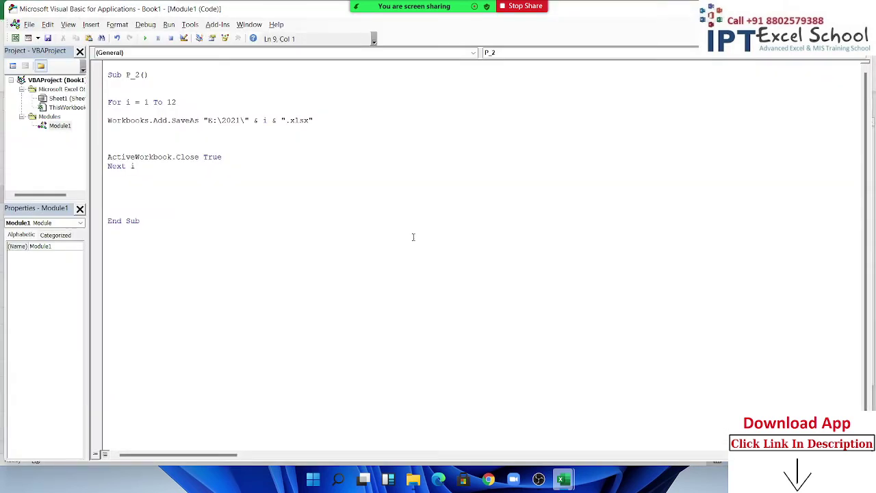
# After discarding trial words, start the loop line with Application.WorksheetFunction
pyautogui.write('date')
pyautogui.press('BackSpace')
pyautogui.press('BackSpace')
pyautogui.press('BackSpace')
pyautogui.press('BackSpace')
pyautogui.write('c')
pyautogui.write('oment')
pyautogui.write('h')
pyautogui.press('BackSpace')
pyautogui.press('BackSpace')
pyautogui.press('BackSpace')
pyautogui.press('BackSpace')
pyautogui.press('BackSpace')
pyautogui.press('BackSpace')
pyautogui.press('BackSpace')
pyautogui.write('day')
pyautogui.write('(')
pyautogui.press('BackSpace')
pyautogui.press('BackSpace')
pyautogui.press('BackSpace')
pyautogui.press('BackSpace')
pyautogui.write('ap')
pyautogui.write('plication')
pyautogui.write('.wo')
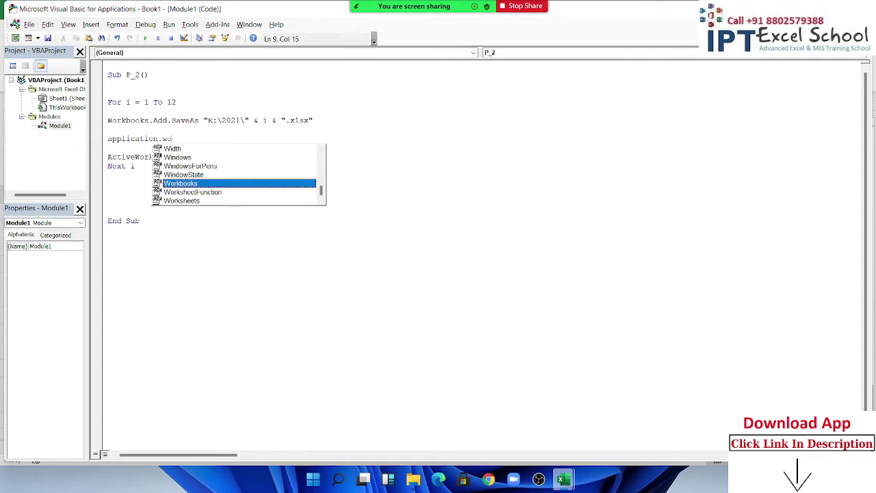
pyautogui.press('Down')
pyautogui.press('Tab')
# Complete the line as EoMonth("1/" & i &"/2021",0), which triggers the Expected: = error
pyautogui.write('.')
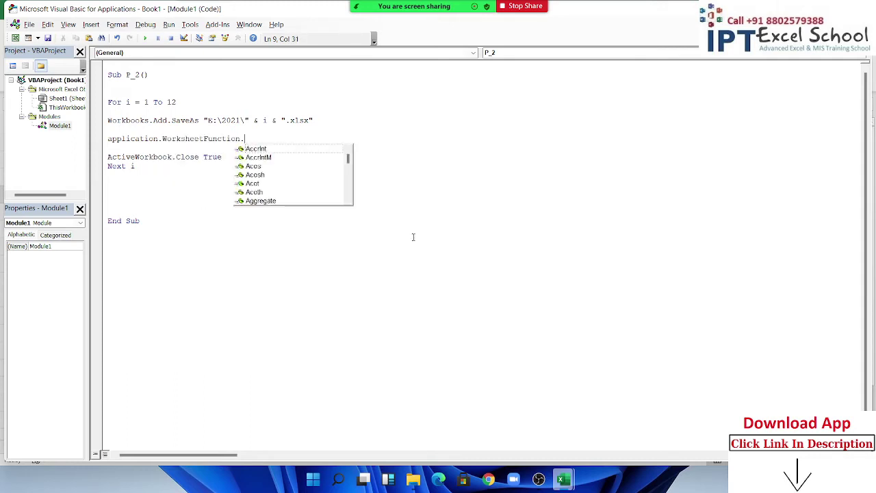
pyautogui.write('date')
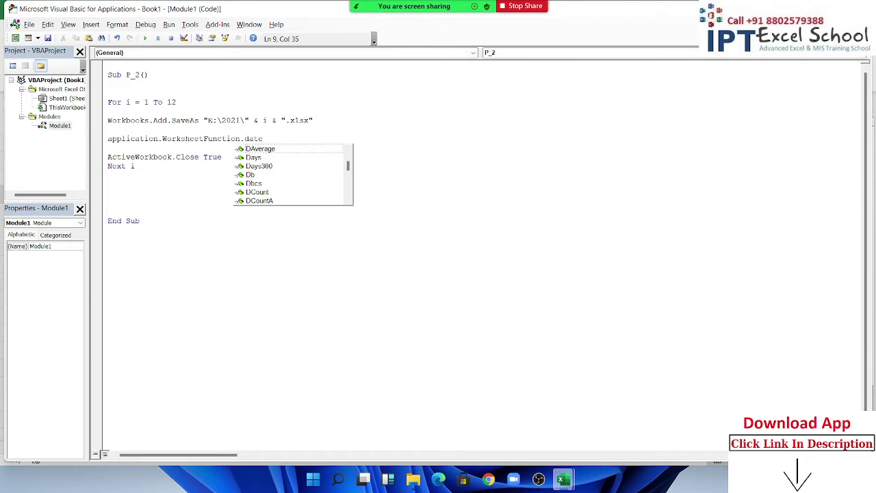
pyautogui.press('BackSpace')
pyautogui.press('BackSpace')
pyautogui.press('BackSpace')
pyautogui.press('BackSpace')
pyautogui.write('e')
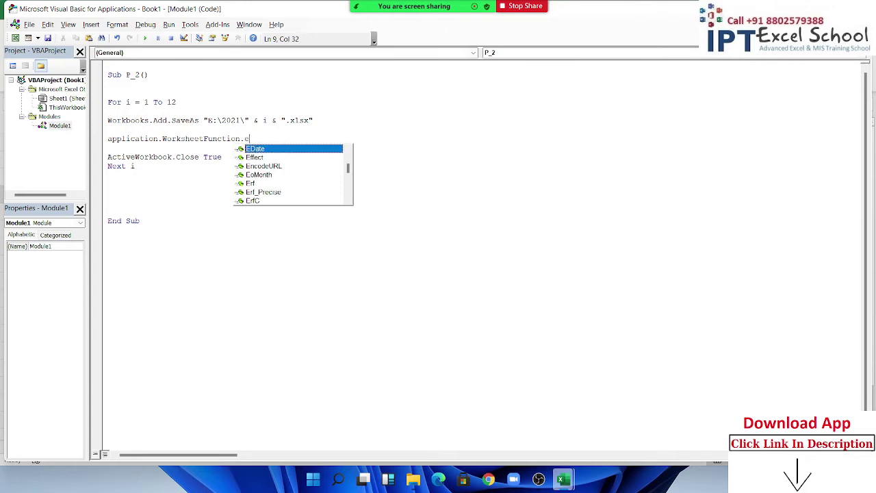
pyautogui.write('o')
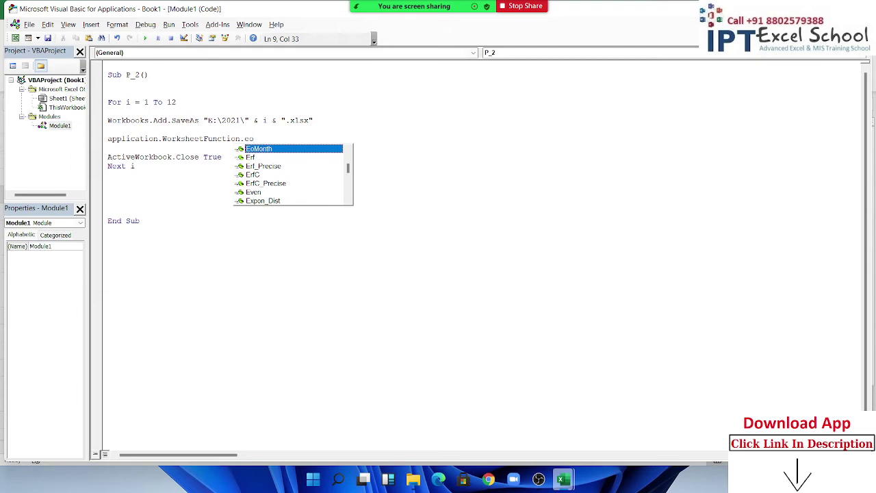
pyautogui.press('Tab')
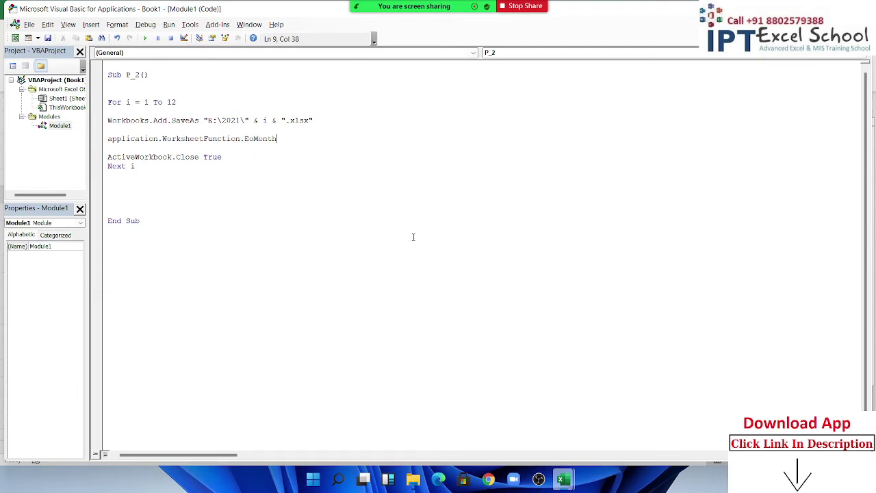
pyautogui.write('(')
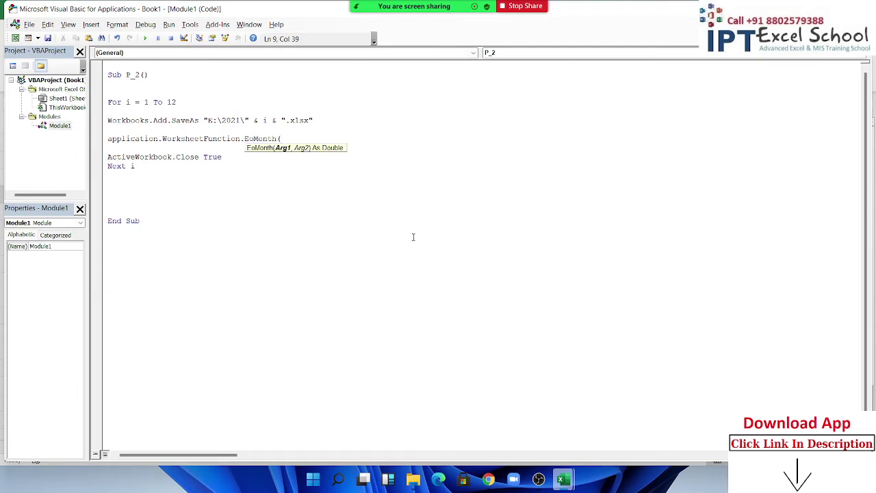
pyautogui.write('"')
pyautogui.write('1/" ')
pyautogui.write('& i ')
pyautogui.write('&')
pyautogui.write('"/')
pyautogui.write('2')
pyautogui.write('021"')
pyautogui.write(',0')
pyautogui.write(')')
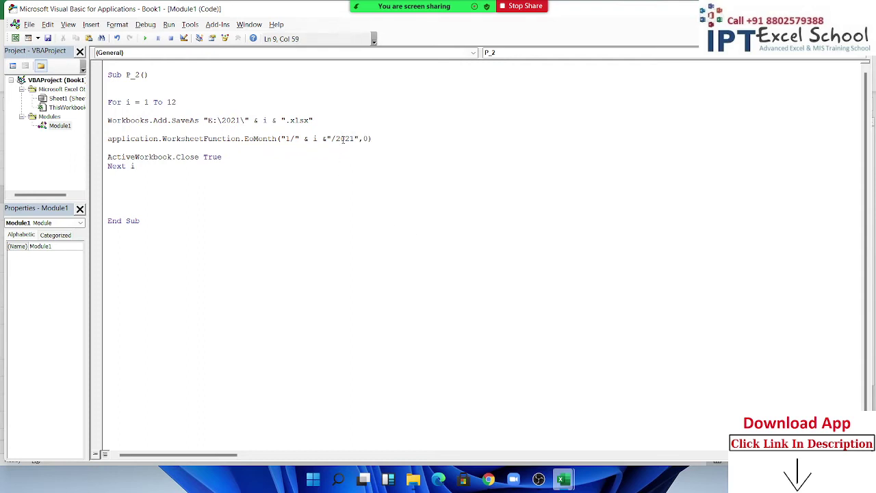
pyautogui.moveTo(358, 139); pyautogui.dragTo(280, 139)
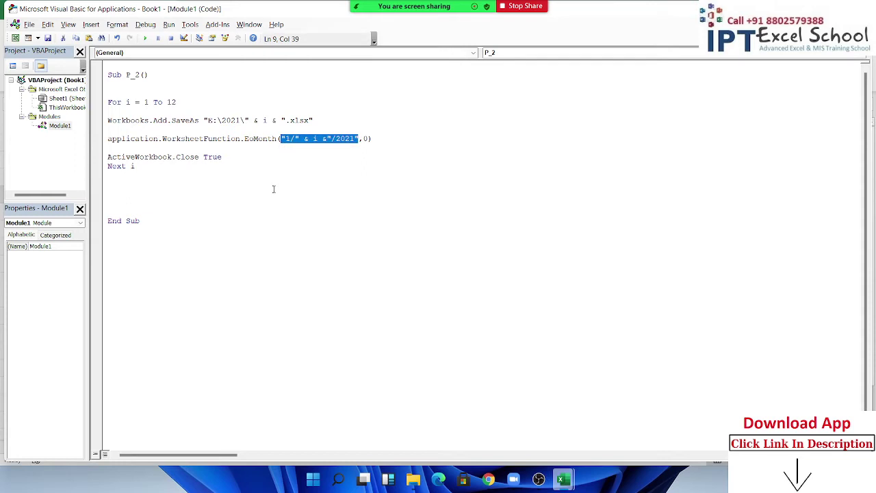
pyautogui.click(294, 172)
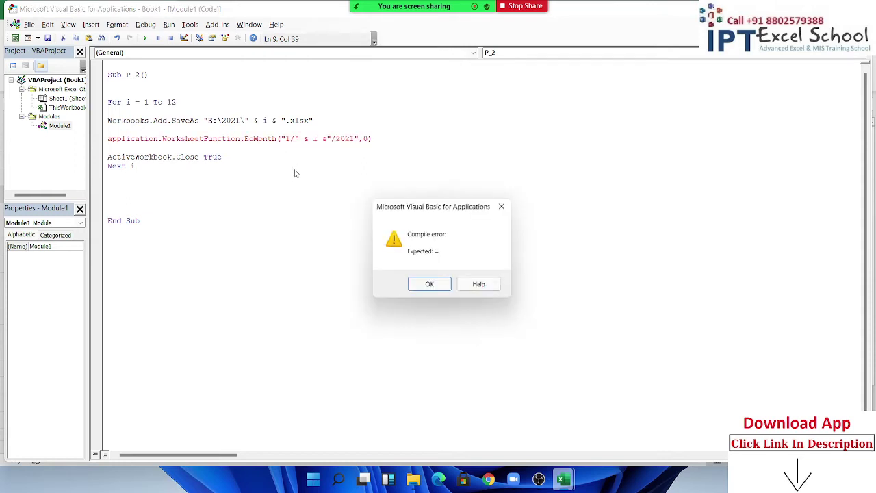
# Dismiss the compile error and enter 1 as a test month in Book1's C6
pyautogui.click(430, 286)
pyautogui.hotkey('alt', 'F11')
pyautogui.click(248, 245)
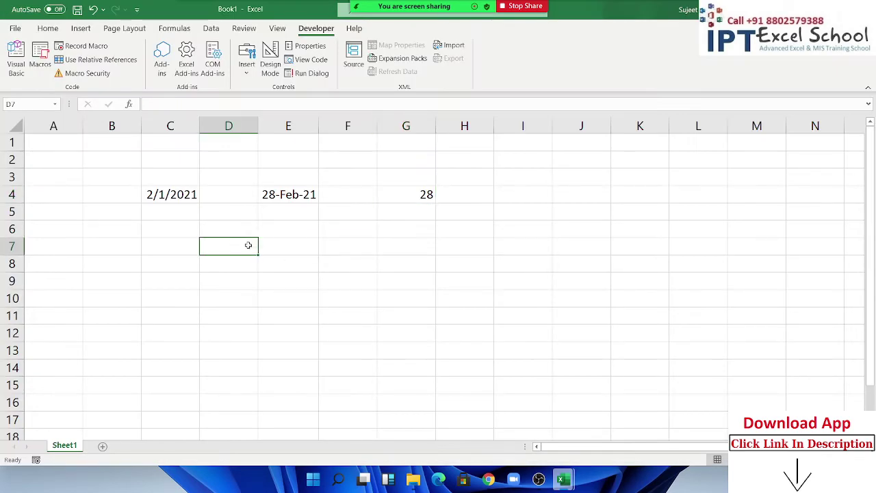
pyautogui.press('Up')
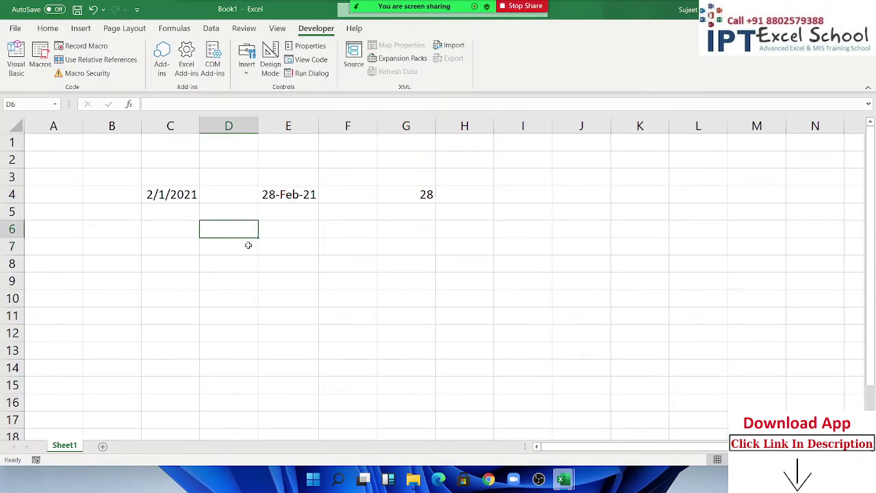
pyautogui.press('Up')
pyautogui.press('Left')
pyautogui.press('Up')
pyautogui.press('Up')
pyautogui.press('Down')
pyautogui.press('Down')
pyautogui.press('Down')
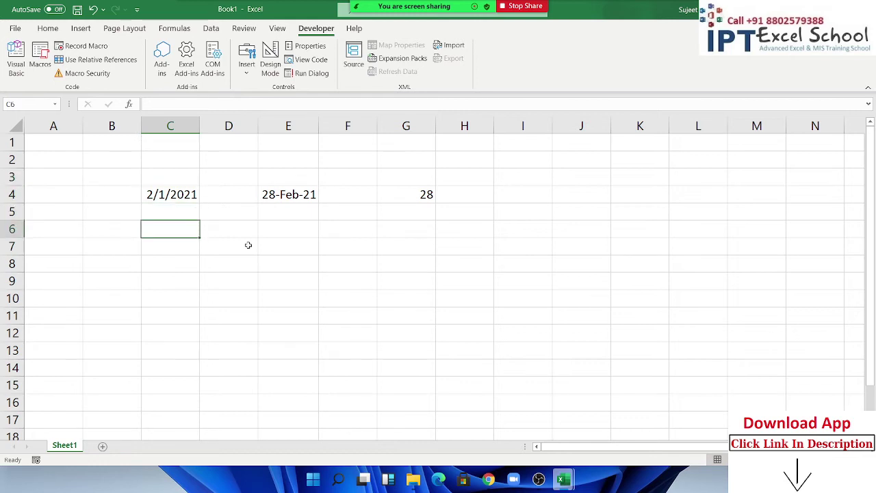
pyautogui.write('1')
pyautogui.press('Tab')
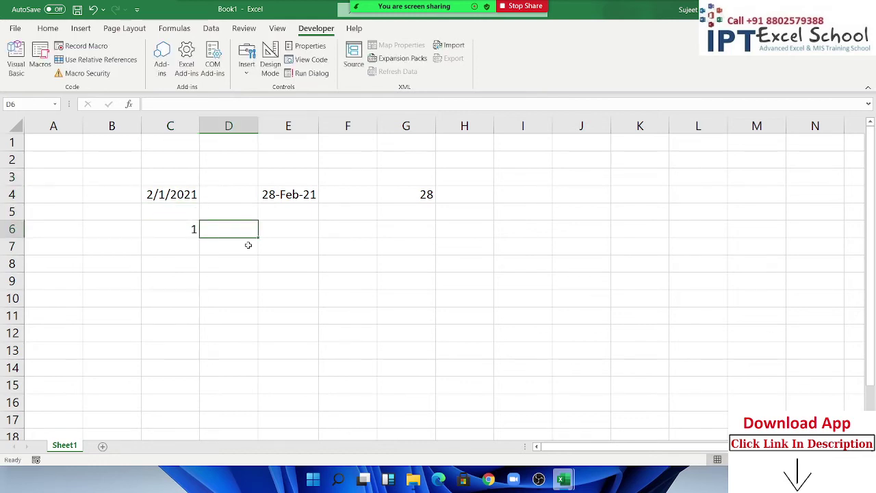
# Enter the formula ="1/"&C6&"/2021" in C7
pyautogui.write('2')
pyautogui.press('Escape')
pyautogui.press('Left')
pyautogui.press('Down')
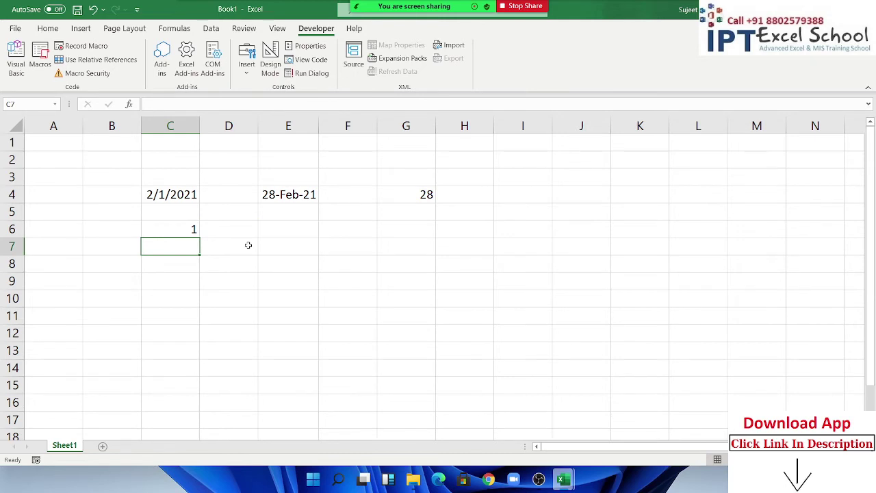
pyautogui.write('=')
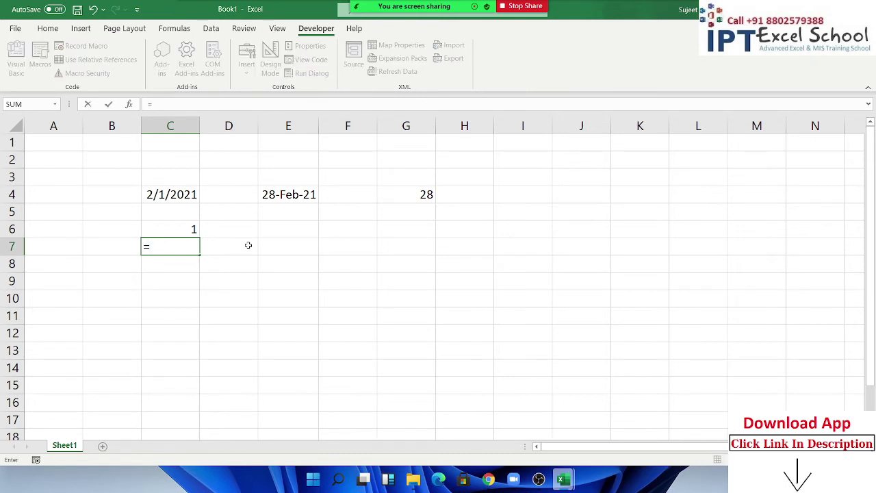
pyautogui.write('"1')
pyautogui.write('/"')
pyautogui.write('&')
pyautogui.press('Up')
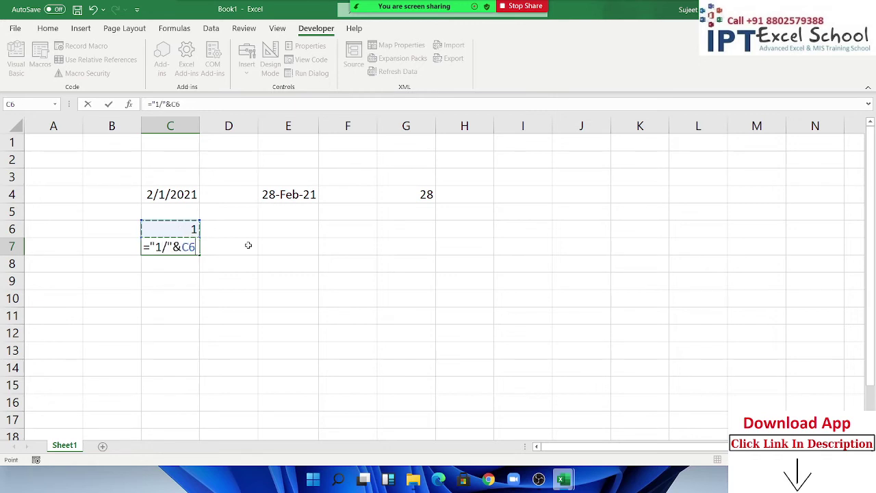
pyautogui.write('&:')
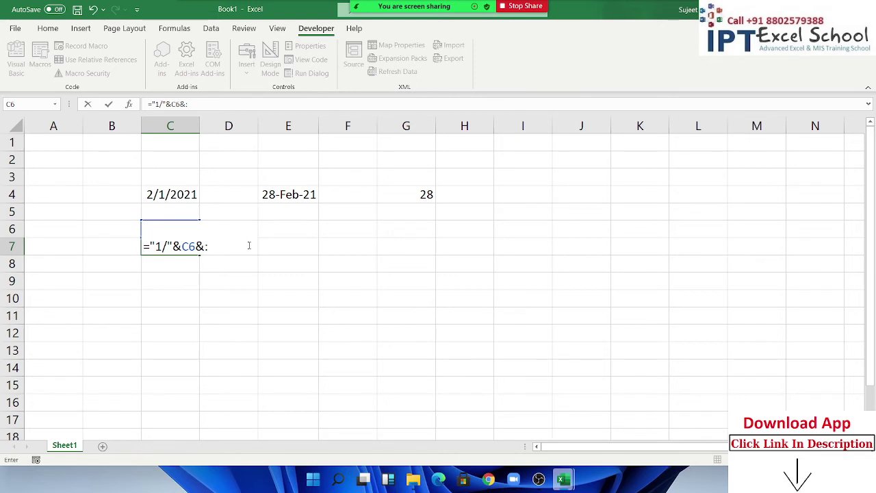
pyautogui.write('/2')
pyautogui.press('BackSpace')
pyautogui.press('BackSpace')
pyautogui.press('BackSpace')
pyautogui.write('"')
pyautogui.write('/2021')
pyautogui.write('"')
pyautogui.press('Return')
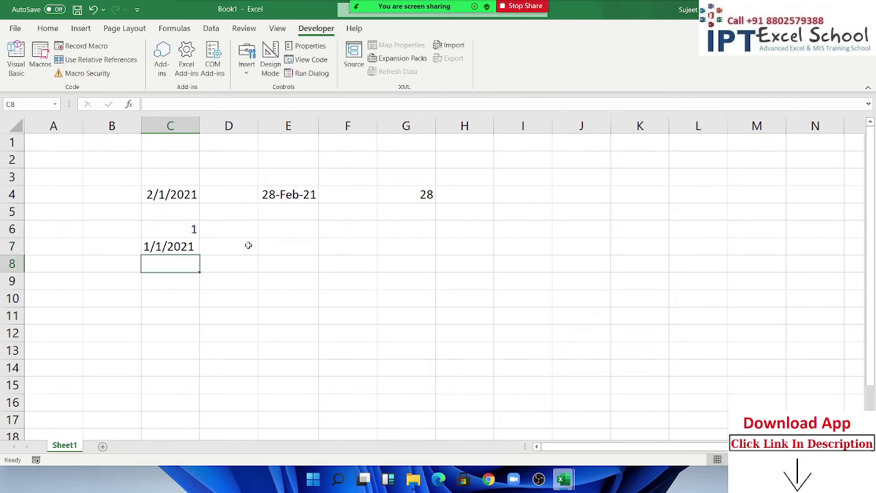
# Change C6 to 2 and then 3, check C7's formula, and return to the VBA editor
pyautogui.press('Up')
pyautogui.press('Up')
pyautogui.write('2')
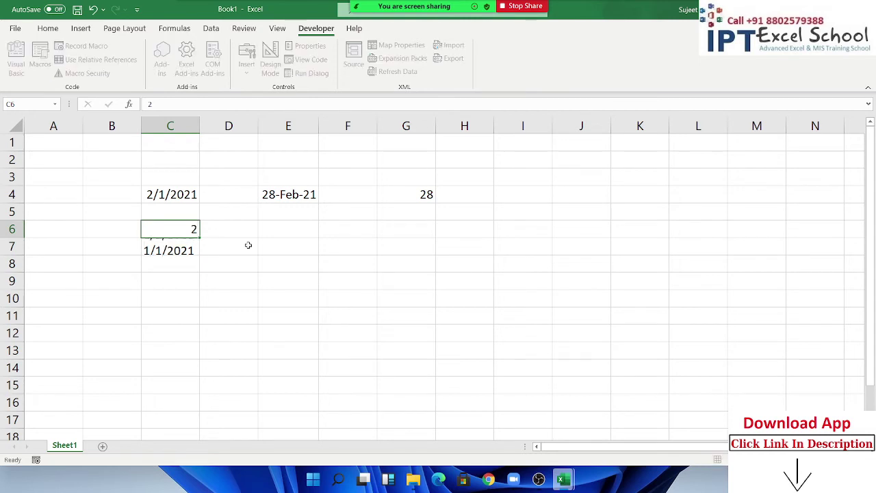
pyautogui.hotkey('ctrl', 'Return')
pyautogui.write('3')
pyautogui.press('Return')
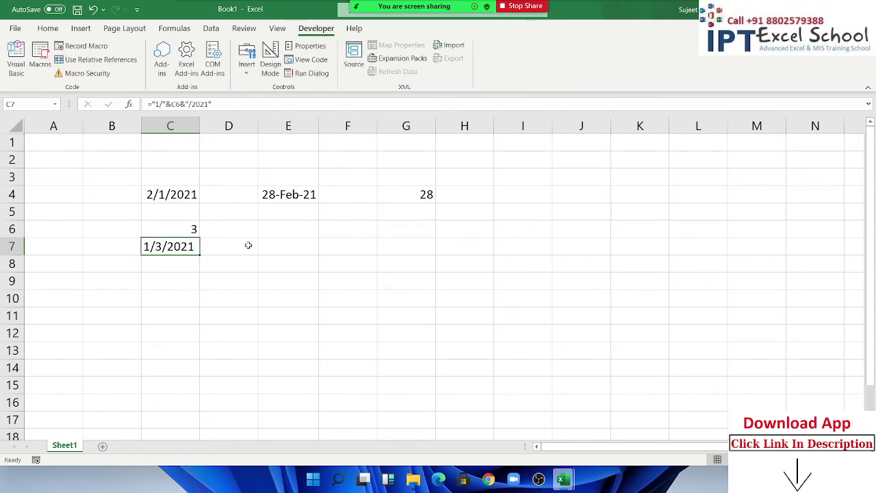
pyautogui.press('F2')
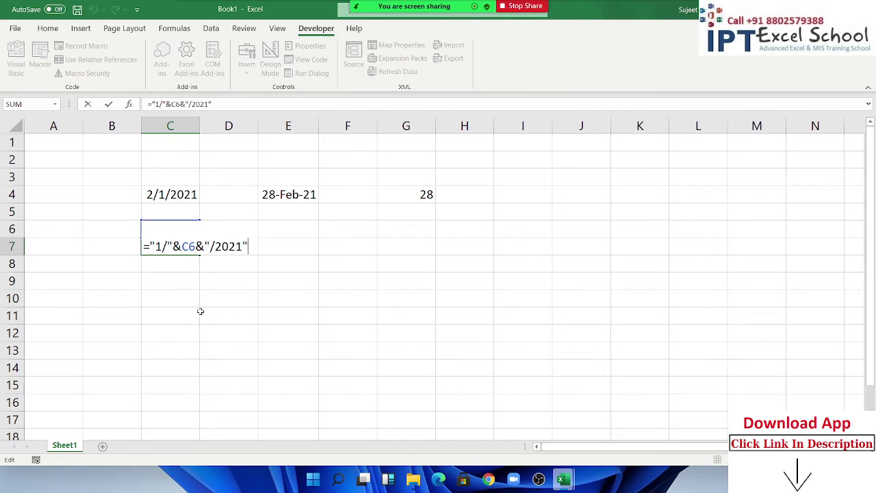
pyautogui.doubleClick(189, 247)
pyautogui.press('Escape')
pyautogui.write('3')
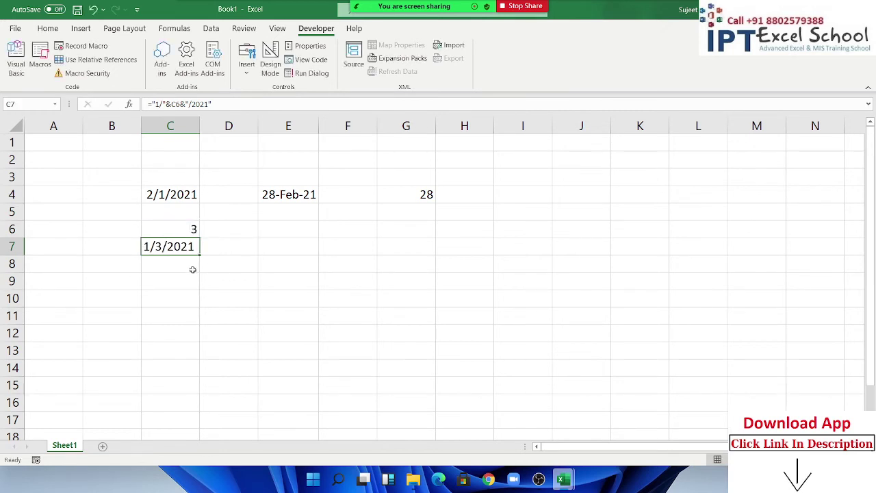
pyautogui.hotkey('alt', 'F11')
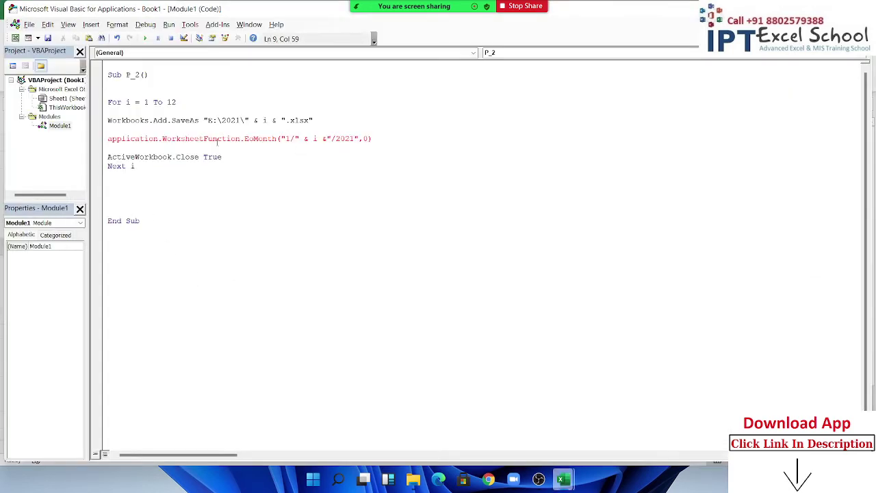
# Wrap the EoMonth call on line 9 inside Day( ... ) with its closing parenthesis
pyautogui.press('Down')
pyautogui.hotkey('shift', 'Up')
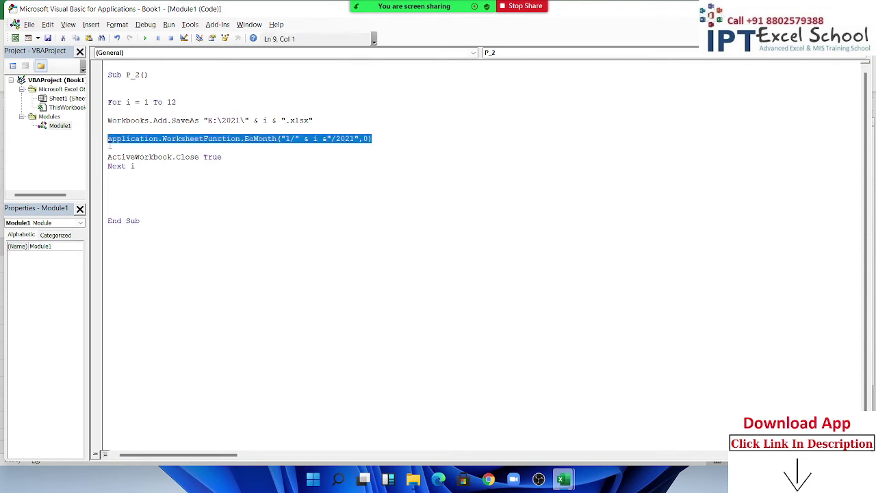
pyautogui.click(110, 140)
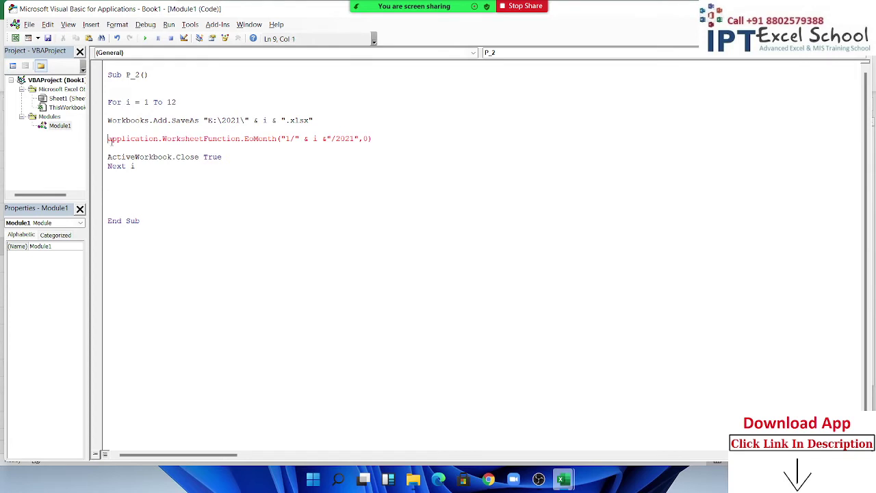
pyautogui.write('day')
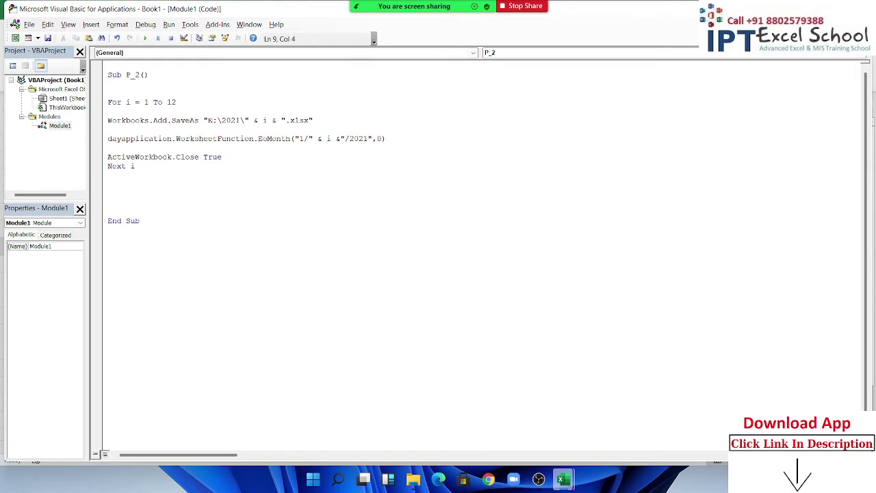
pyautogui.write('(')
pyautogui.click(409, 145)
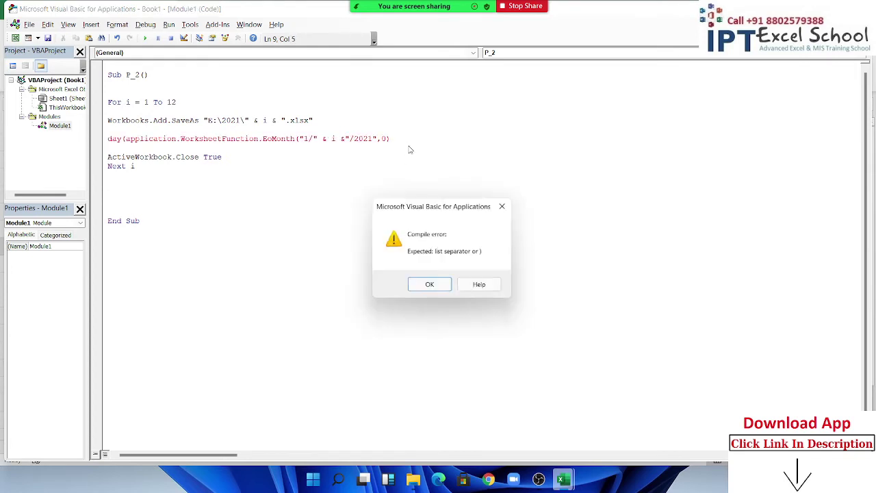
pyautogui.press('Return')
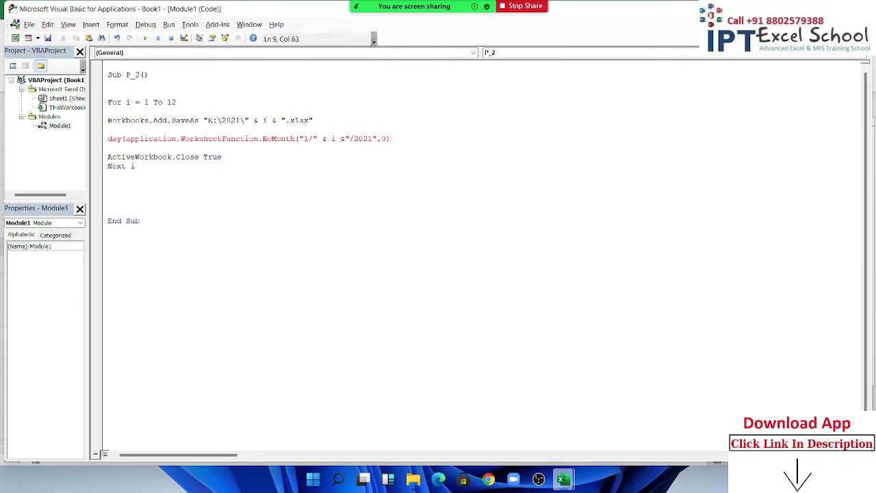
pyautogui.write(')')
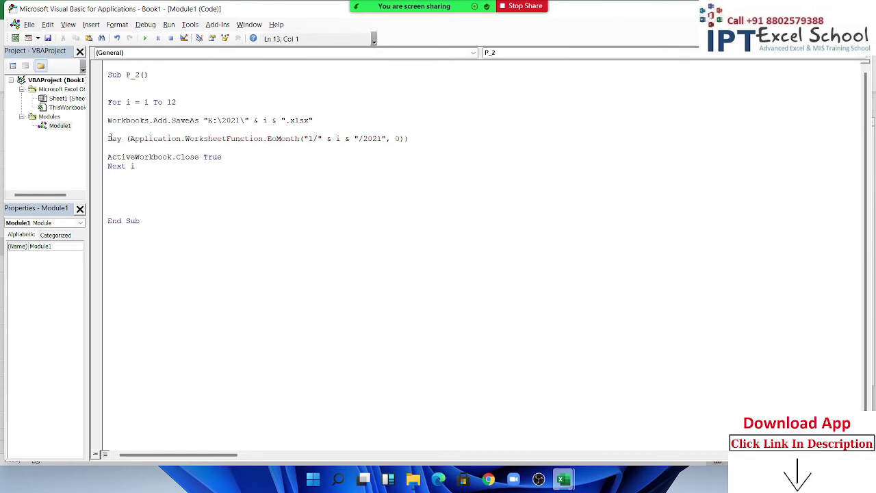
# Prefix the line with d = and highlight the inner EoMonth expression
pyautogui.click(110, 138)
pyautogui.write('d=')
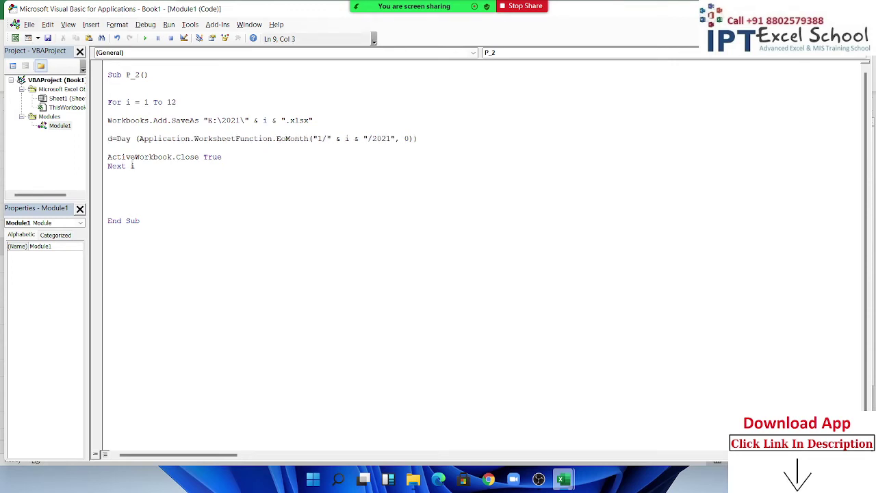
pyautogui.click(169, 180)
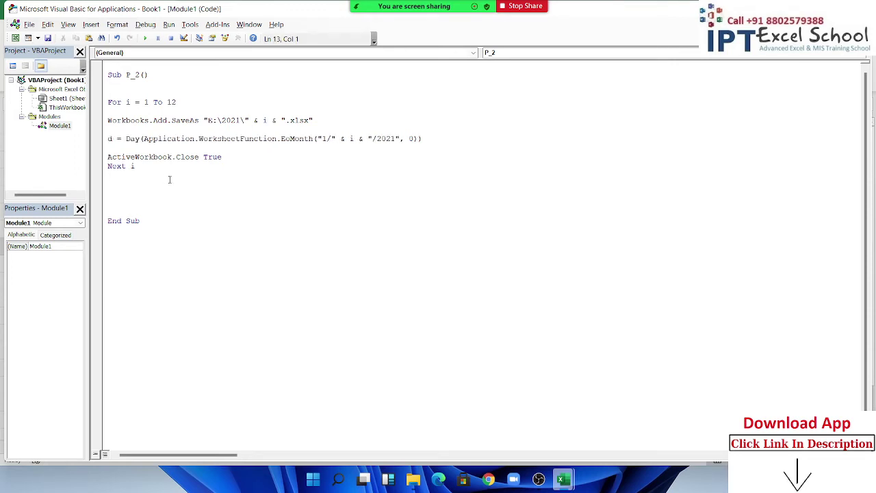
pyautogui.doubleClick(139, 139)
pyautogui.moveTo(145, 139); pyautogui.dragTo(423, 138)
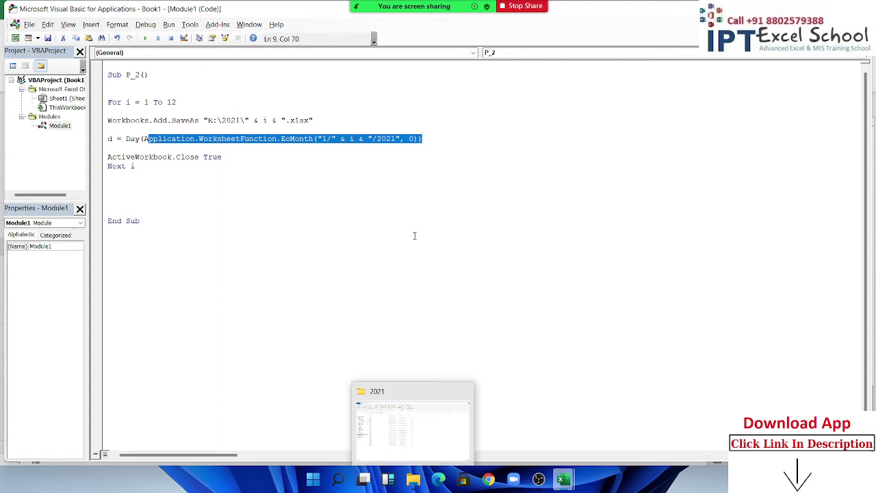
# Comment out the Workbooks.Add and ActiveWorkbook.Close lines with apostrophes
pyautogui.click(223, 171)
pyautogui.click(108, 121)
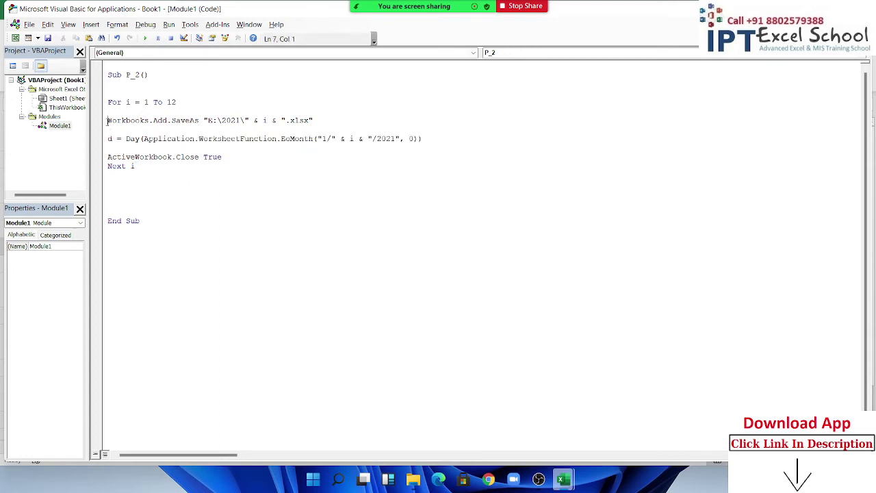
pyautogui.write("'")
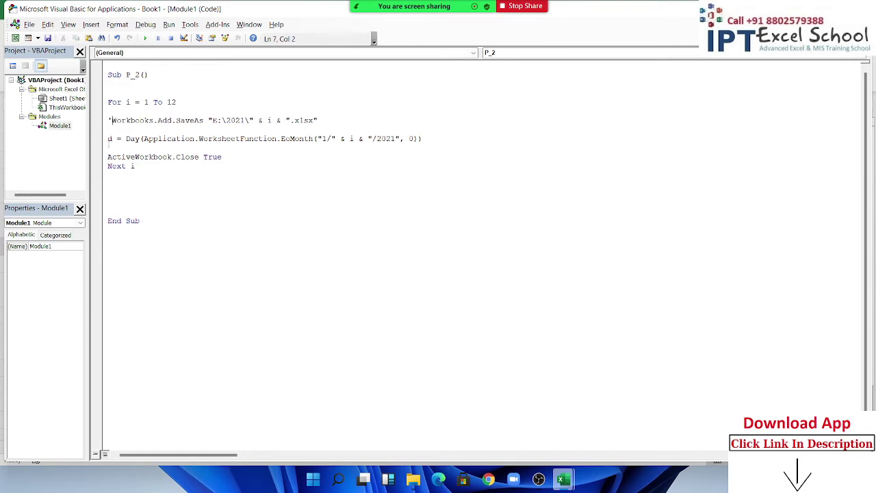
pyautogui.click(107, 156)
pyautogui.write("'")
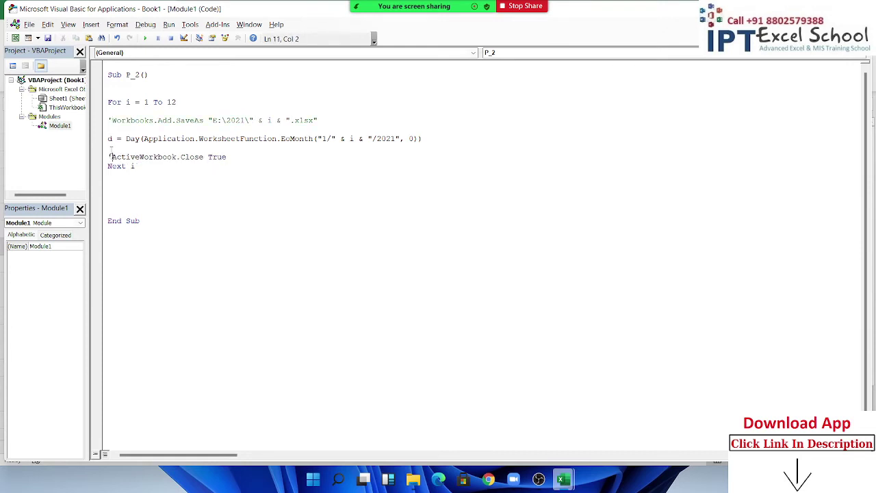
# Insert a MsgBox d line below the Day line and start stepping P_2 with F8
pyautogui.click(109, 147)
pyautogui.press('Return')
pyautogui.write('m')
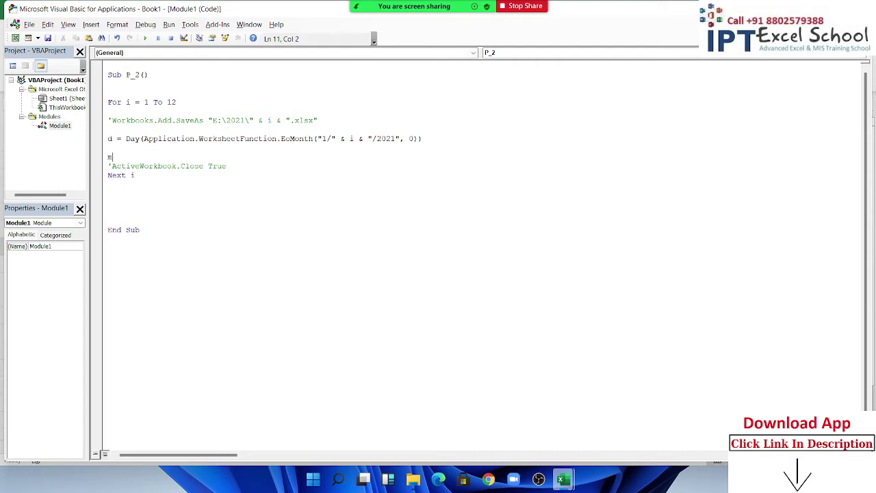
pyautogui.write('sgbo')
pyautogui.write('x d')
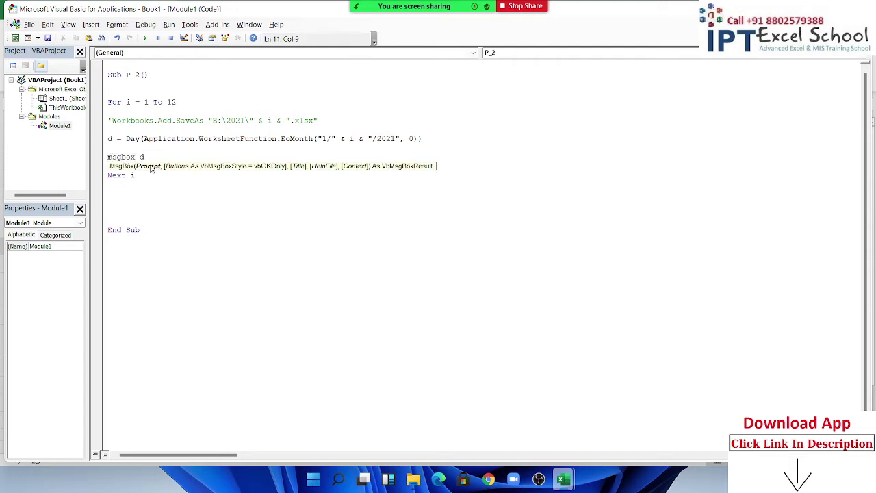
pyautogui.click(154, 191)
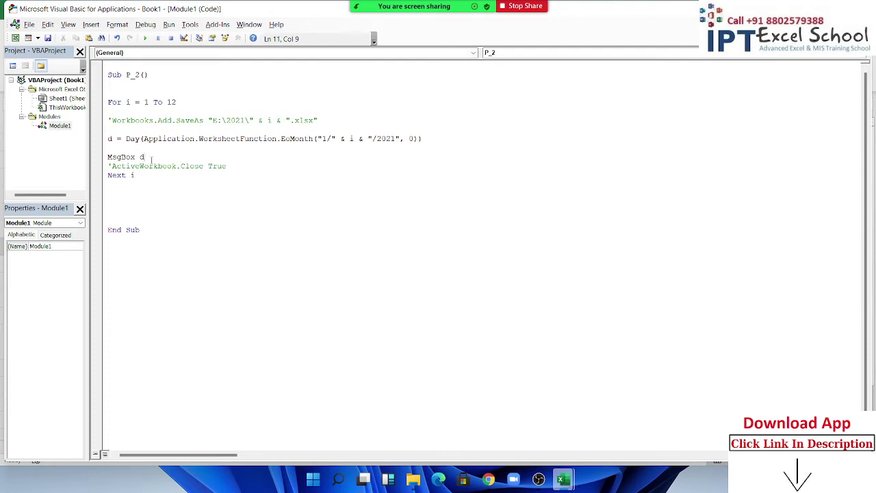
pyautogui.press('F8')
# Step through the first loop pass, close the message showing 31, and check d and i at i = 2
pyautogui.press('F8')
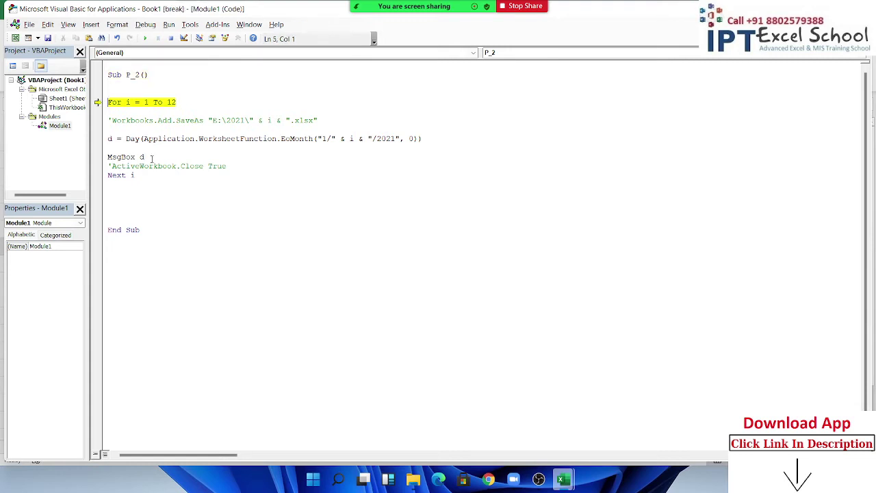
pyautogui.press('F8')
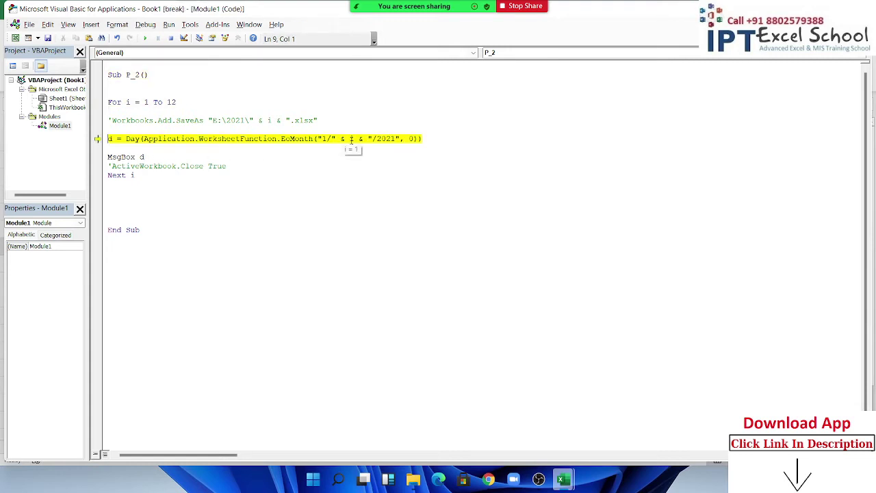
pyautogui.press('F8')
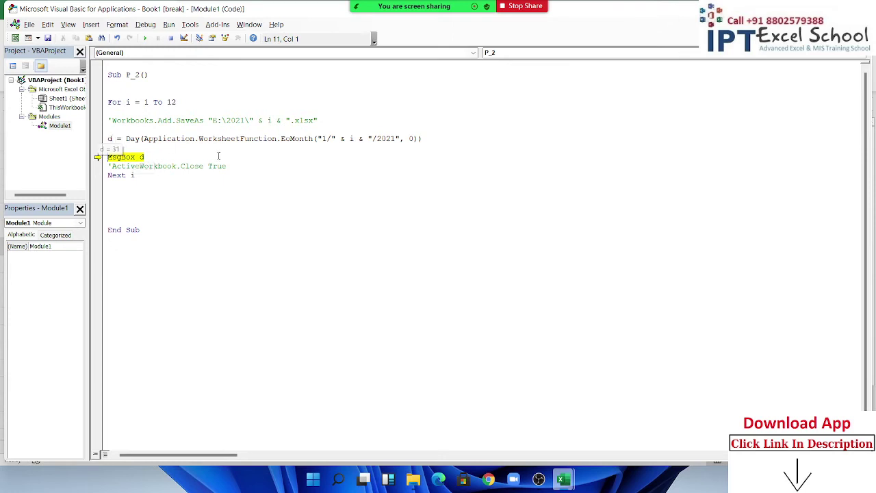
pyautogui.press('F8')
pyautogui.click(426, 276)
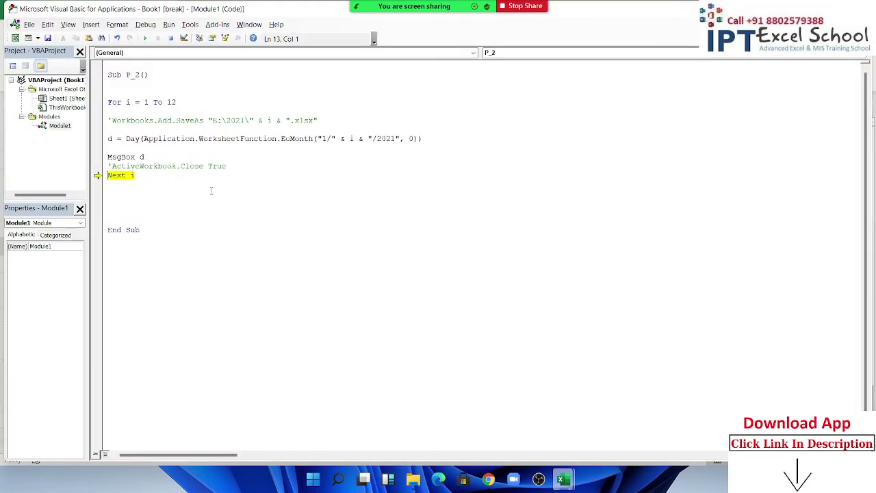
pyautogui.press('F8')
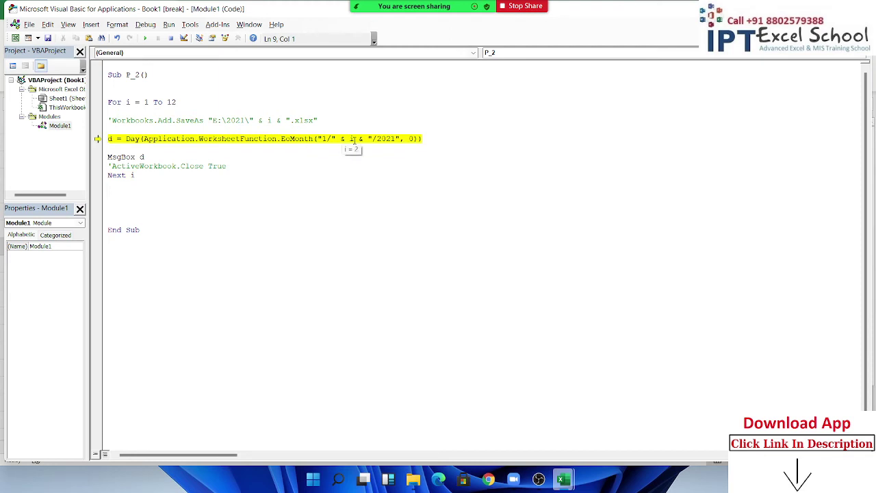
pyautogui.press('F8')
pyautogui.moveTo(110, 139)
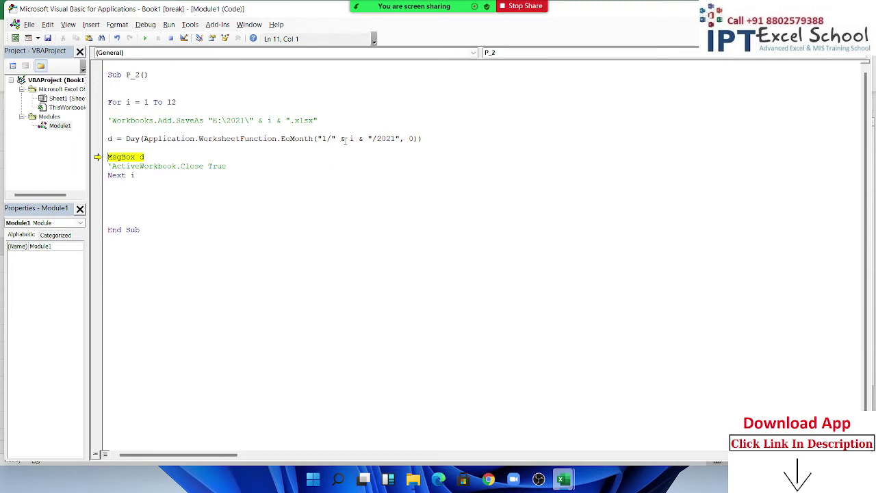
pyautogui.moveTo(351, 138)
# Rewrite the EoMonth date argument as i & "/1/2021"
pyautogui.click(327, 138)
pyautogui.press('BackSpace')
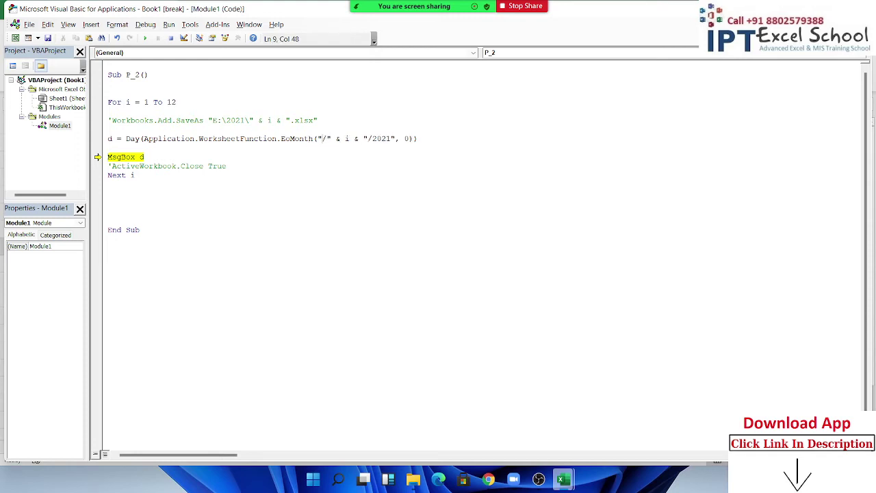
pyautogui.write('1" & ')
pyautogui.write('i &')
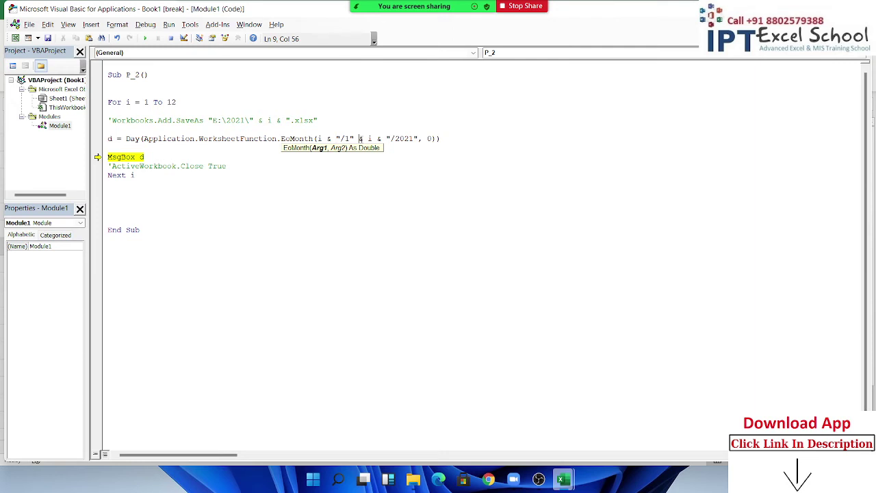
pyautogui.press('Delete')
pyautogui.press('Delete')
pyautogui.press('Delete')
pyautogui.press('Delete')
pyautogui.click(274, 138)
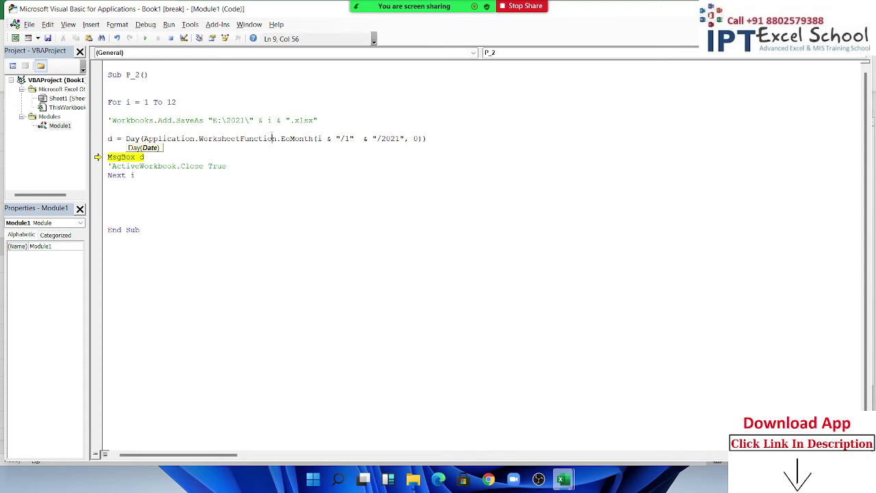
pyautogui.click(357, 139)
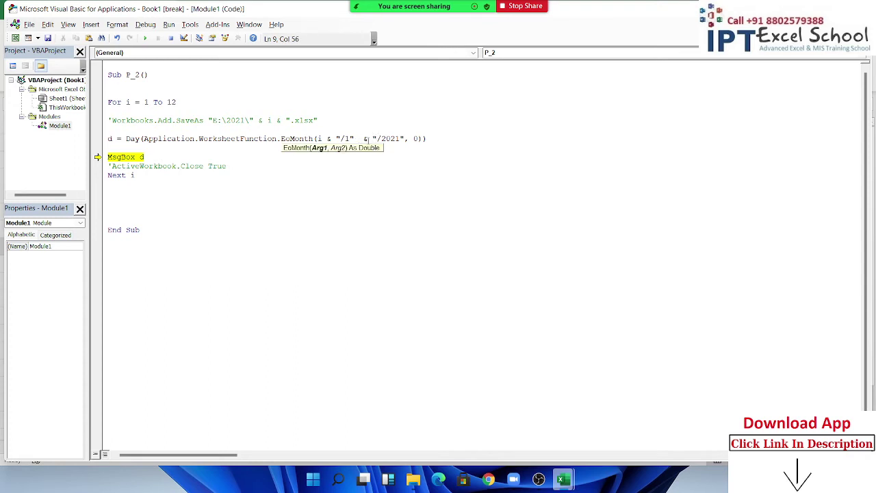
pyautogui.press('Delete')
pyautogui.press('Delete')
pyautogui.press('Delete')
pyautogui.press('Delete')
pyautogui.press('Delete')
pyautogui.press('Delete')
pyautogui.press('Delete')
pyautogui.press('Delete')
pyautogui.press('Delete')
pyautogui.press('Delete')
pyautogui.write('/20')
pyautogui.write('21')
pyautogui.click(203, 164)
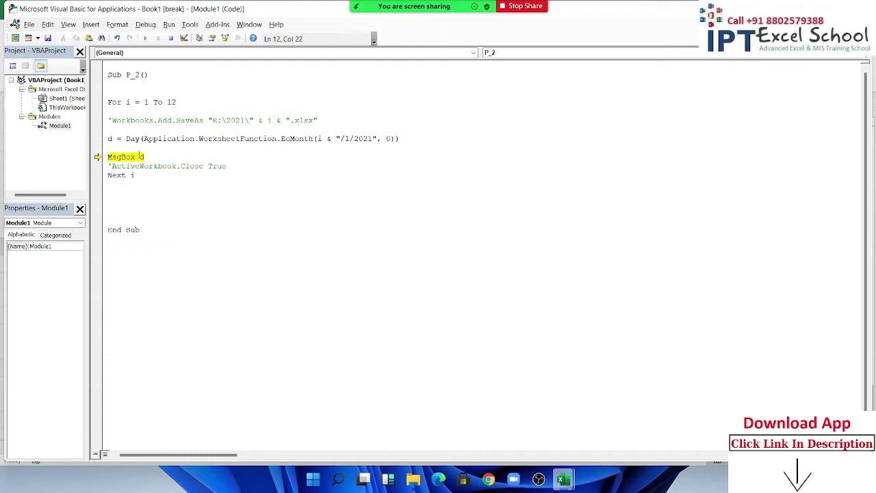
# Move execution back to the d = Day line and rerun it so d becomes 28
pyautogui.moveTo(97, 157); pyautogui.dragTo(99, 138)
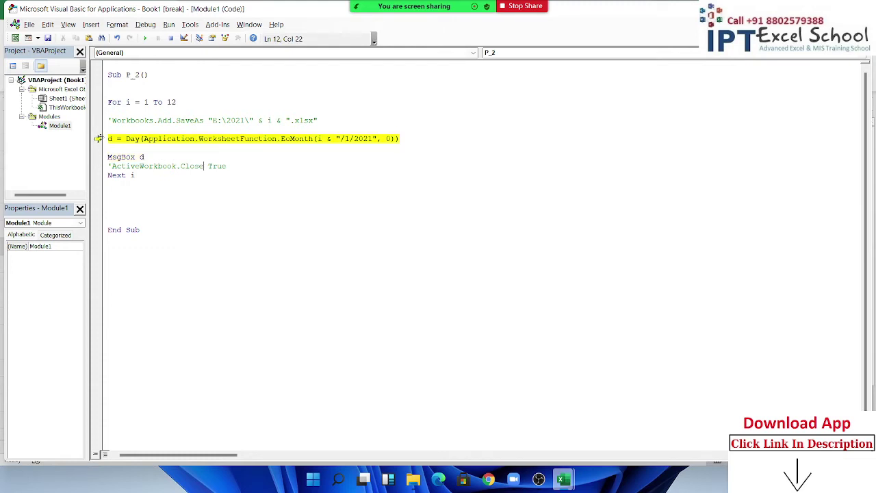
pyautogui.press('F8')
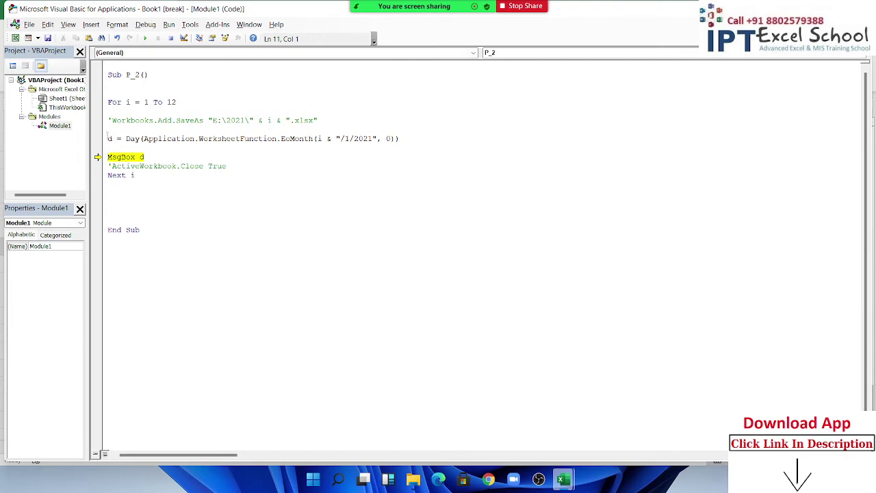
pyautogui.moveTo(109, 140)
# Close the 28 message, step to March's 31 message, dismiss it and reset the macro
pyautogui.press('F8')
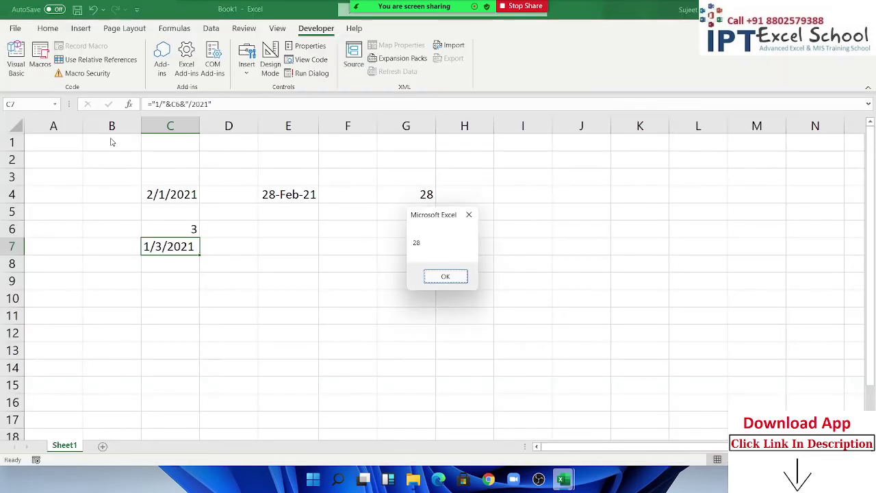
pyautogui.press('Return')
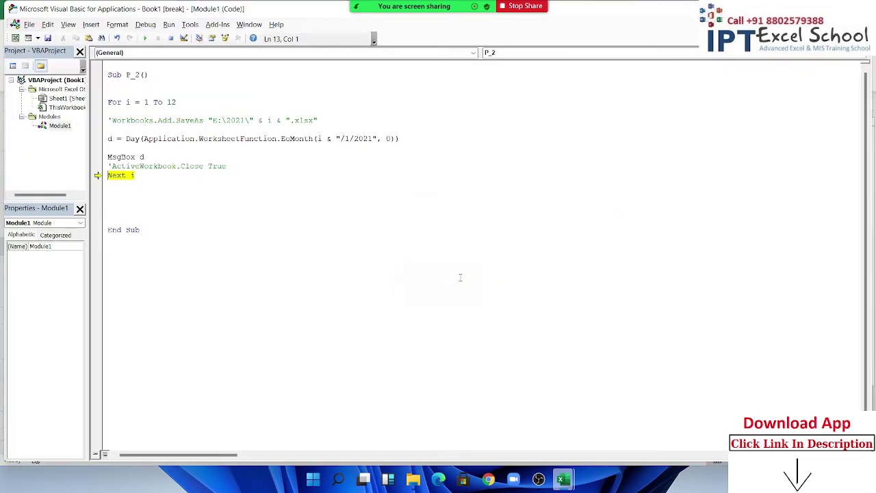
pyautogui.press('F8')
pyautogui.press('F8')
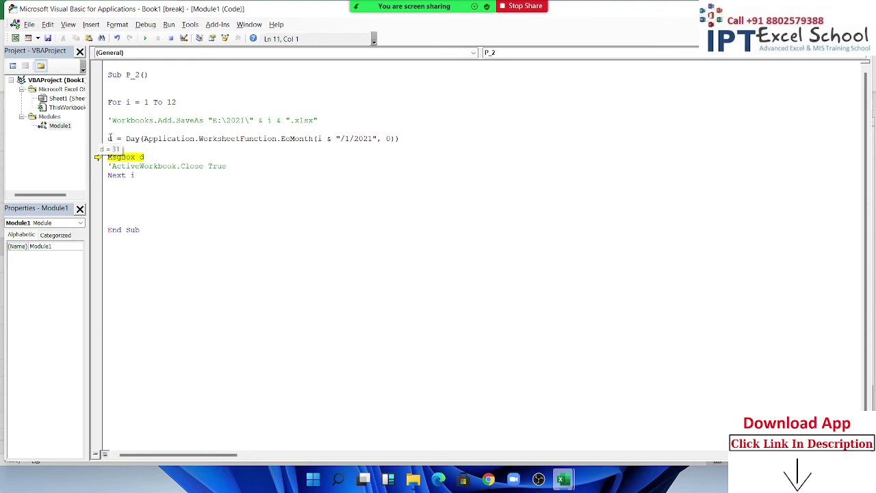
pyautogui.press('F8')
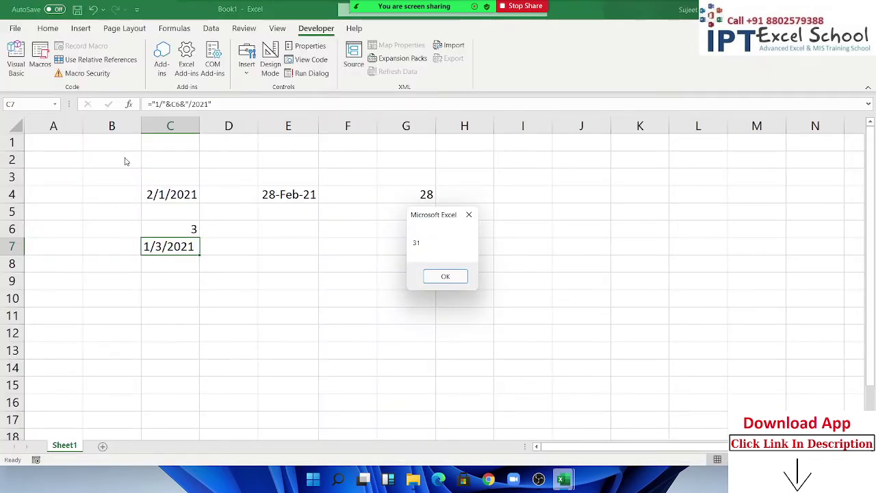
pyautogui.click(445, 276)
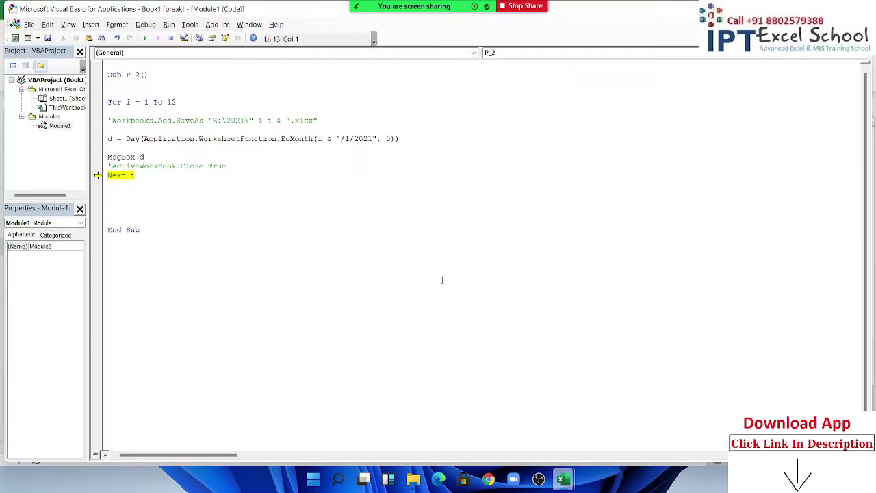
pyautogui.click(171, 37)
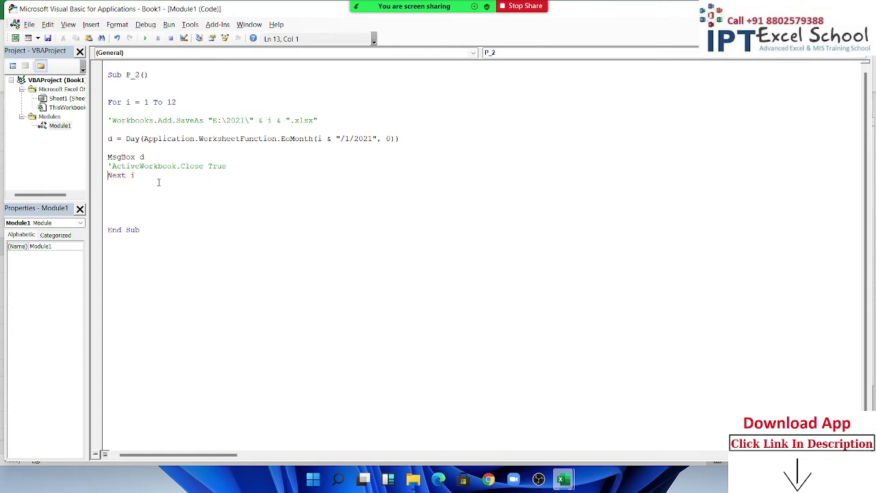
# Delete the MsgBox d test line and uncomment the Workbooks.Add.SaveAs and ActiveWorkbook.Close True lines
pyautogui.moveTo(148, 157); pyautogui.dragTo(104, 156)
pyautogui.press('Delete')
pyautogui.click(110, 166)
pyautogui.press('BackSpace')
pyautogui.click(110, 120)
pyautogui.press('BackSpace')
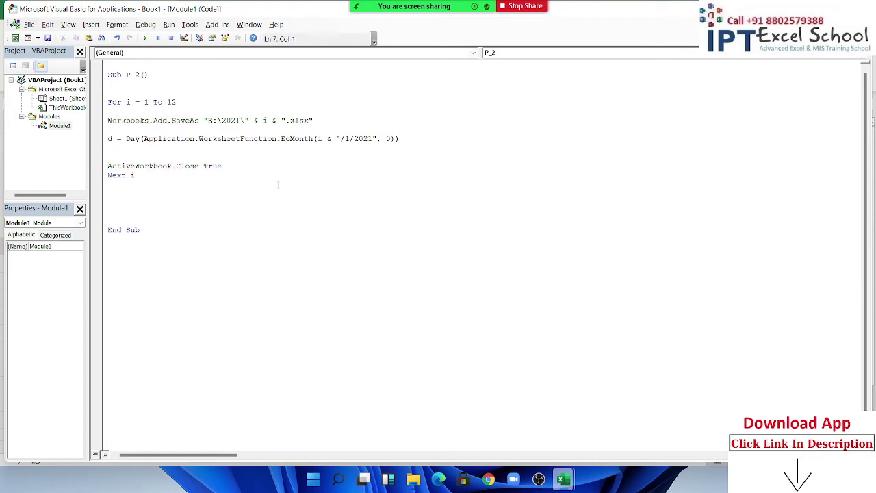
# Insert a blank line below the d = Day statement and start typing the Sheets.Add call
pyautogui.click(209, 159)
pyautogui.press('Return')
pyautogui.press('Return')
pyautogui.press('Return')
pyautogui.press('Up')
pyautogui.press('Up')
pyautogui.press('Up')
pyautogui.press('Up')
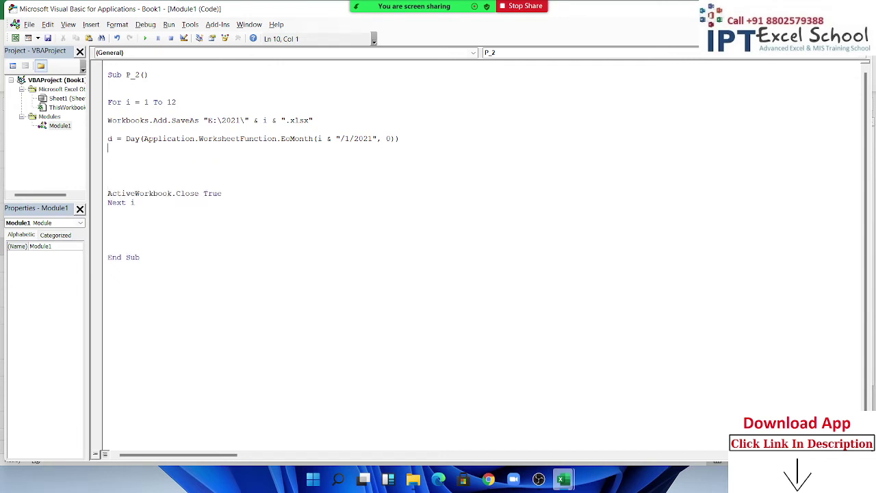
pyautogui.click(108, 157)
pyautogui.write('wor')
pyautogui.write('ks')
pyautogui.press('BackSpace')
pyautogui.press('BackSpace')
pyautogui.press('BackSpace')
pyautogui.press('BackSpace')
pyautogui.press('BackSpace')
pyautogui.write('sheet')
pyautogui.write('s.ad ')
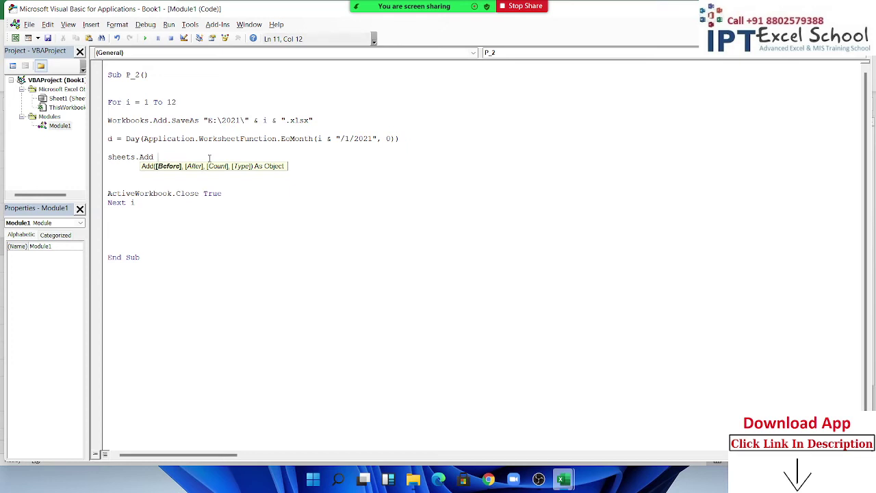
pyautogui.write(',,')
pyautogui.write('d')
# Extend the new line to Sheets.Add , , d - Sheets.Count, completing Count with IntelliSense
pyautogui.press('Return')
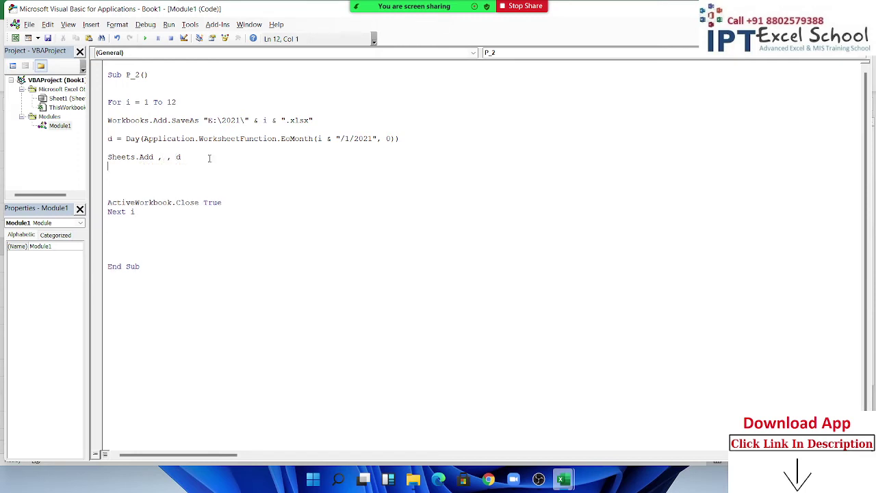
pyautogui.moveTo(126, 136); pyautogui.dragTo(217, 139)
pyautogui.click(200, 157)
pyautogui.doubleClick(200, 157)
pyautogui.click(199, 156)
pyautogui.write('-coun')
pyautogui.press('BackSpace')
pyautogui.press('BackSpace')
pyautogui.press('BackSpace')
pyautogui.press('BackSpace')
pyautogui.write('shee')
pyautogui.write('ts.cou')
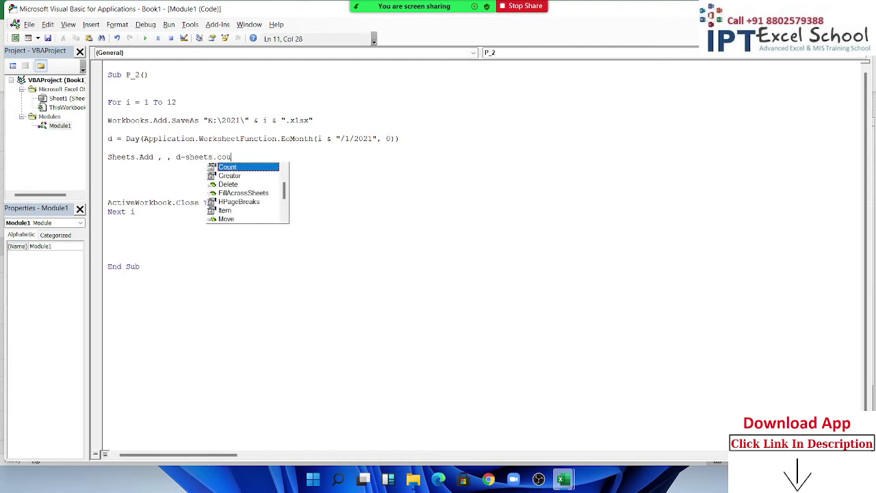
pyautogui.press('Tab')
pyautogui.click(199, 169)
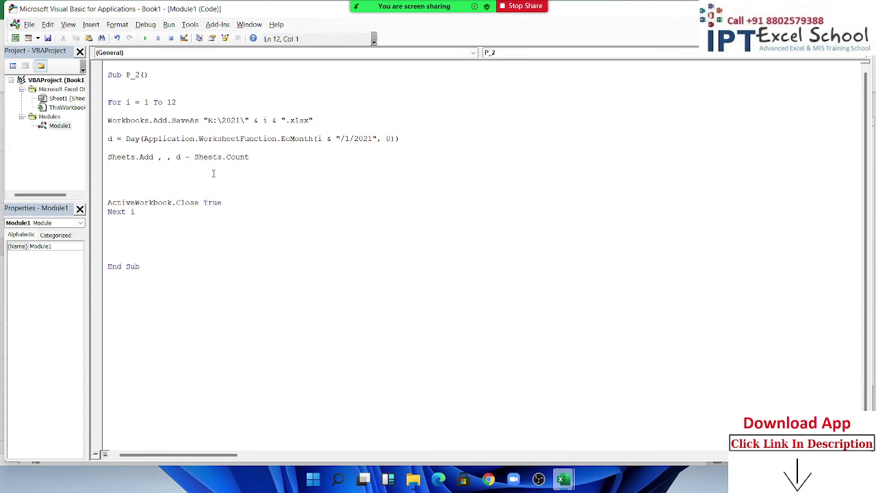
# Check the Add parameter hints and review the SaveAs, d = Day and Sheets.Add lines
pyautogui.click(184, 156)
pyautogui.doubleClick(178, 157)
pyautogui.click(156, 157)
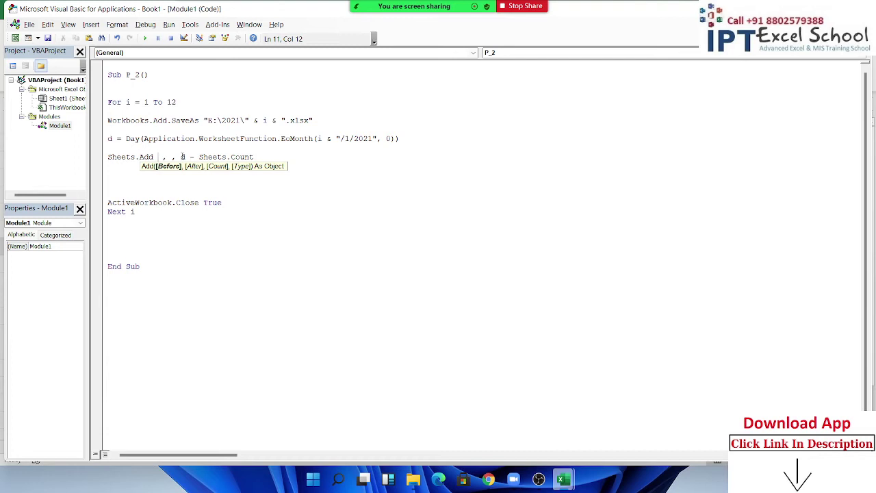
pyautogui.click(149, 185)
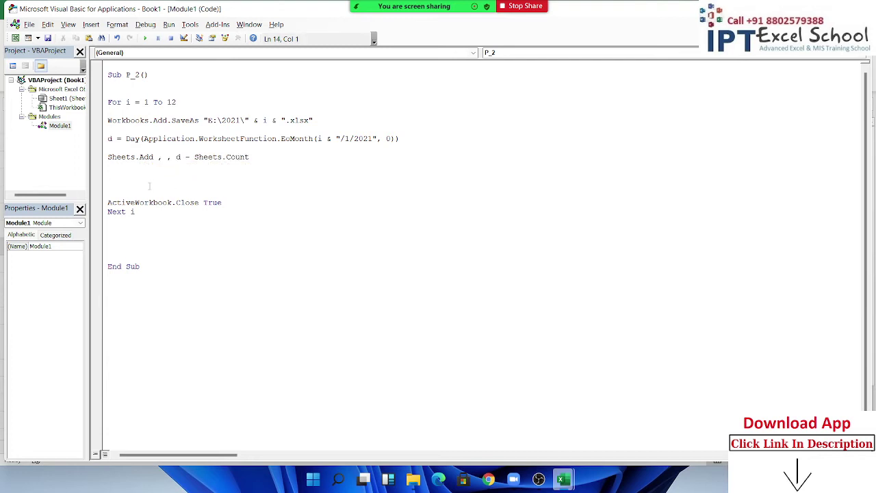
pyautogui.moveTo(116, 121); pyautogui.dragTo(317, 120)
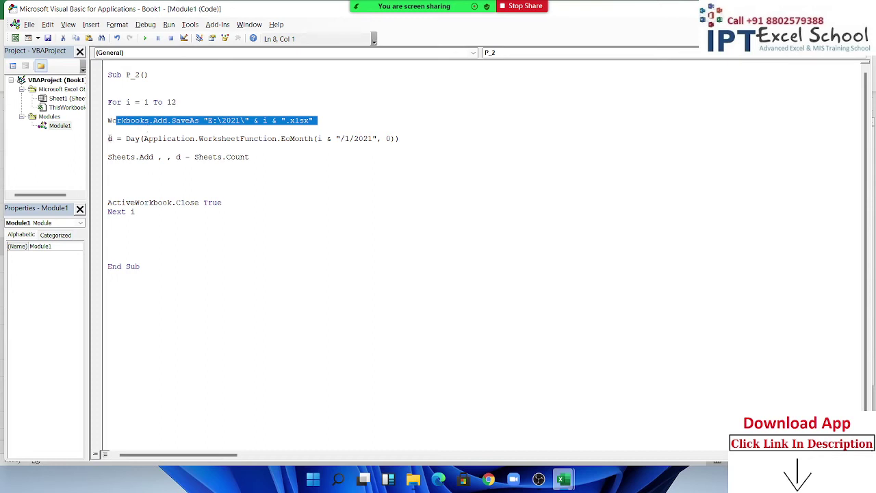
pyautogui.moveTo(108, 138); pyautogui.dragTo(131, 147)
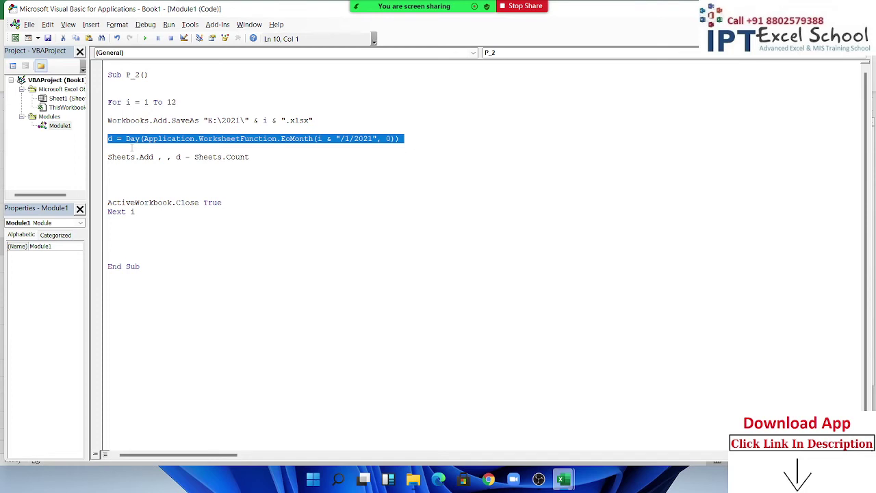
pyautogui.moveTo(108, 156); pyautogui.dragTo(109, 166)
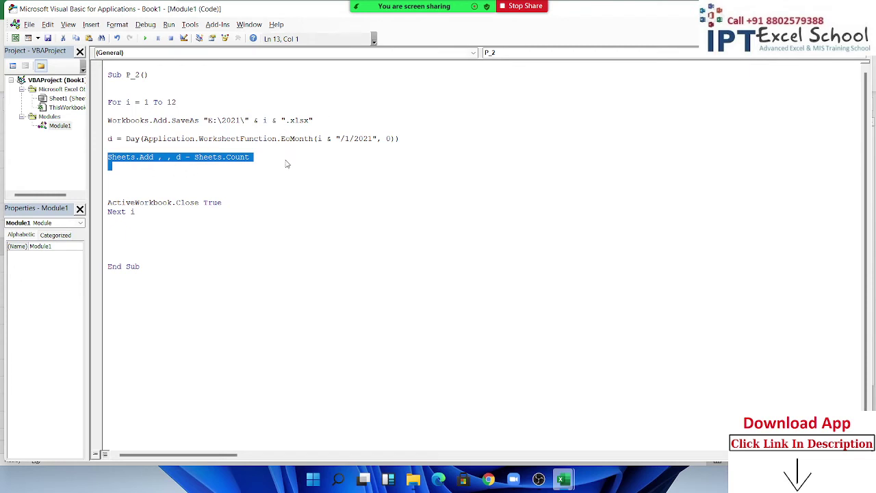
# Add a Sheets(1).Name = 1 line above ActiveWorkbook.Close True, removing accidental duplicates
pyautogui.click(165, 181)
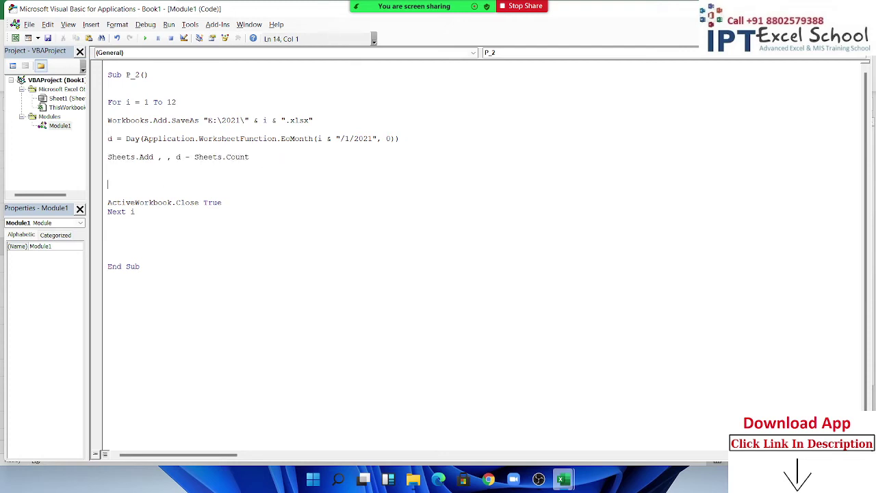
pyautogui.press('Return')
pyautogui.press('Up')
pyautogui.press('Up')
pyautogui.write('s')
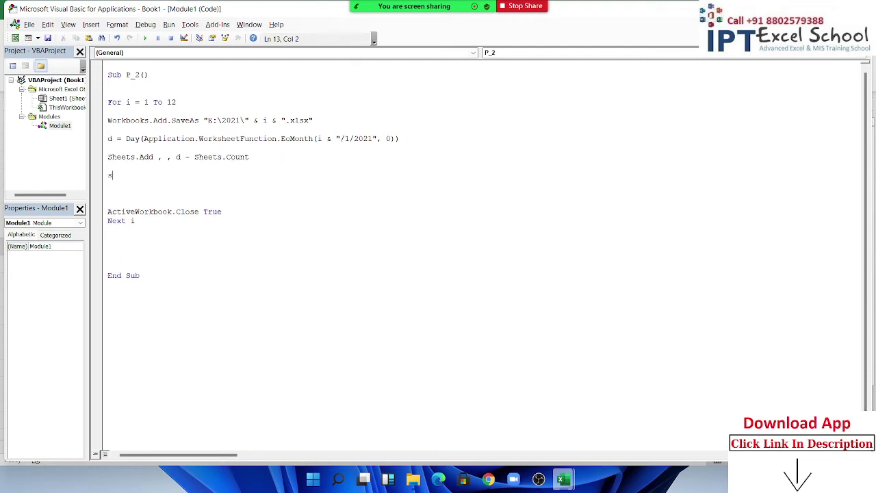
pyautogui.write('heets(')
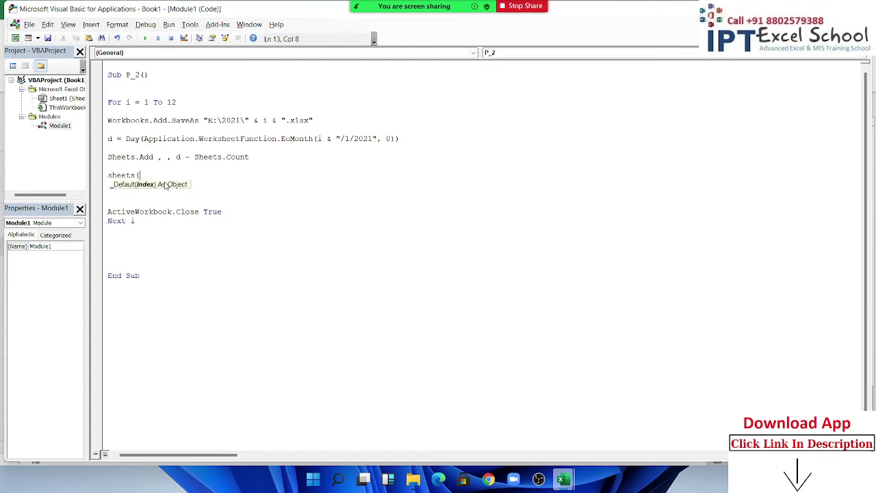
pyautogui.write('1')
pyautogui.write(').name')
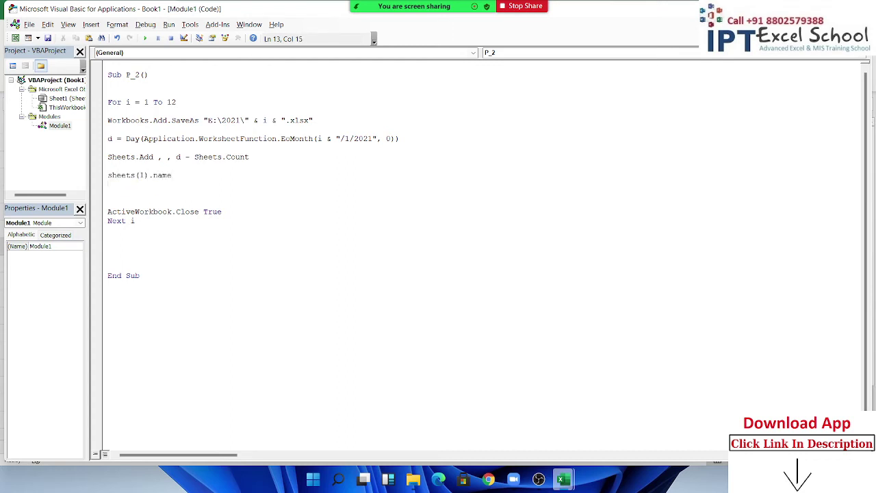
pyautogui.write(' = 1')
pyautogui.press('Return')
pyautogui.hotkey('shift', 'Up')
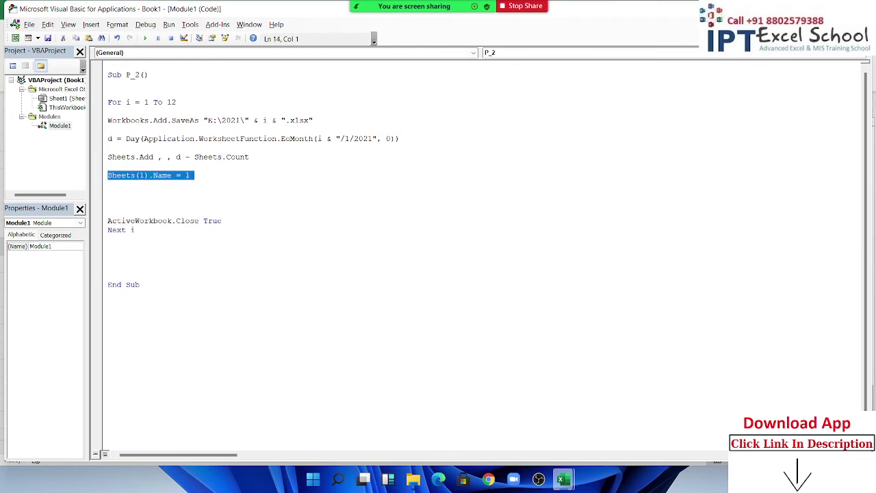
pyautogui.hotkey('ctrl', 'c')
pyautogui.hotkey('ctrl', 'v')
pyautogui.hotkey('ctrl', 'v')
pyautogui.hotkey('ctrl', 'v')
pyautogui.hotkey('ctrl', 'v')
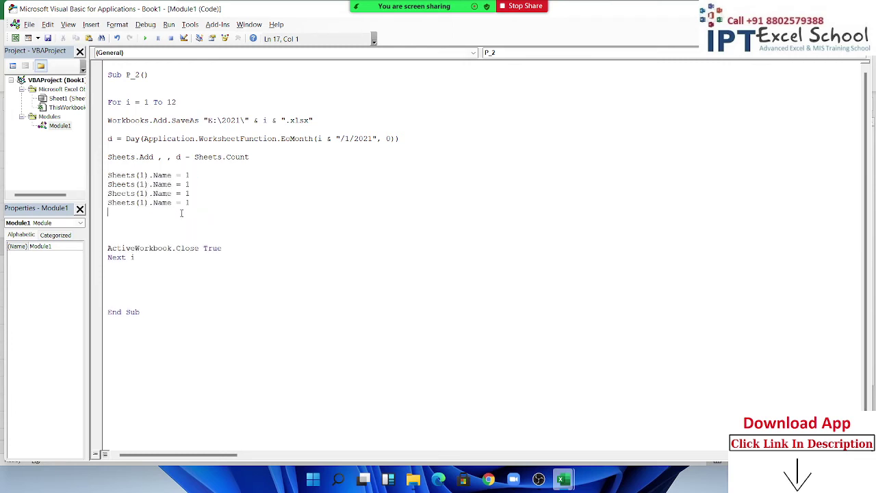
pyautogui.doubleClick(144, 120)
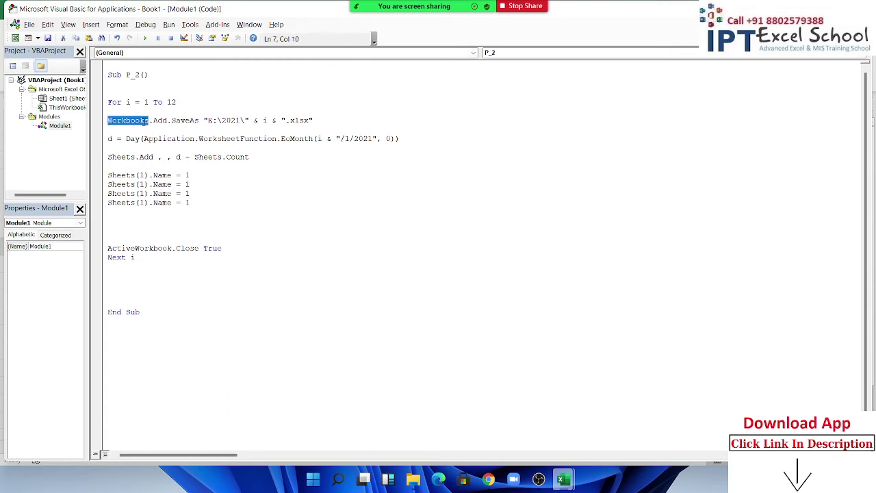
pyautogui.moveTo(191, 202); pyautogui.dragTo(107, 185)
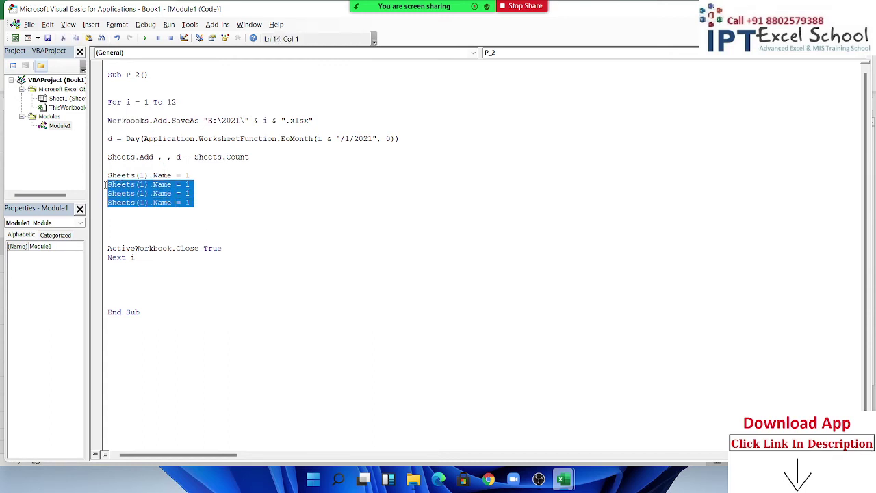
pyautogui.press('Delete')
pyautogui.press('Up')
pyautogui.press('Up')
# Wrap the naming line in a For j = 1 To d … Next j loop
pyautogui.press('Return')
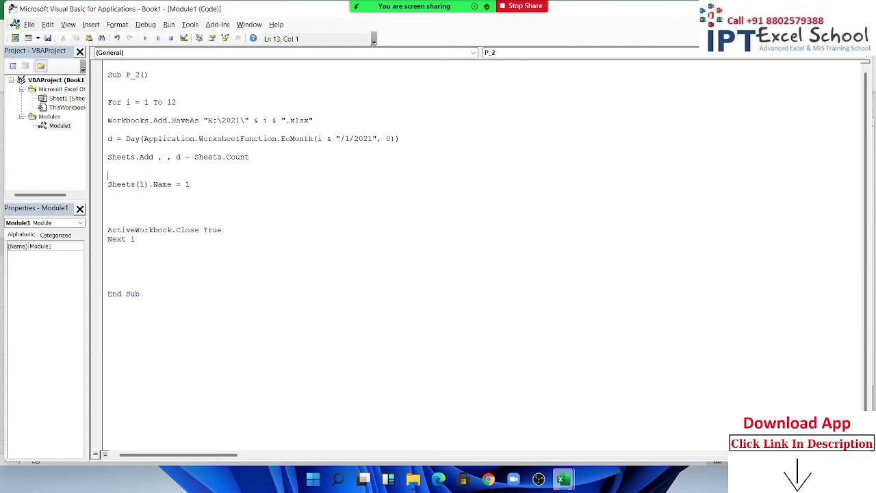
pyautogui.write('for ')
pyautogui.write('i')
pyautogui.write('= j =')
pyautogui.click(135, 175)
pyautogui.press('BackSpace')
pyautogui.write('= 1 t')
pyautogui.write('o s')
pyautogui.press('BackSpace')
pyautogui.write('d')
pyautogui.click(107, 193)
pyautogui.write('n')
pyautogui.write('extj')
pyautogui.press('Up')
# Change the naming line to Sheets(j).Name = j
pyautogui.doubleClick(142, 184)
pyautogui.write('j')
pyautogui.doubleClick(203, 185)
pyautogui.write('j')
pyautogui.click(221, 200)
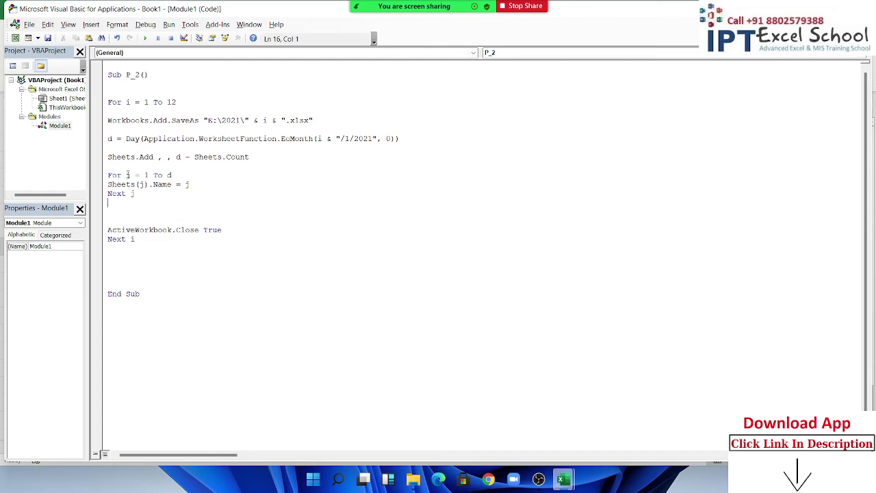
# Point out the loop counters j and i and the i used in the saved file name
pyautogui.doubleClick(127, 176)
pyautogui.doubleClick(127, 102)
pyautogui.doubleClick(265, 120)
pyautogui.doubleClick(121, 175)
pyautogui.click(206, 204)
# Step the macro to SaveAs, decline replacing 1.xlsx, and end the run after the error
pyautogui.press('F8')
pyautogui.press('F8')
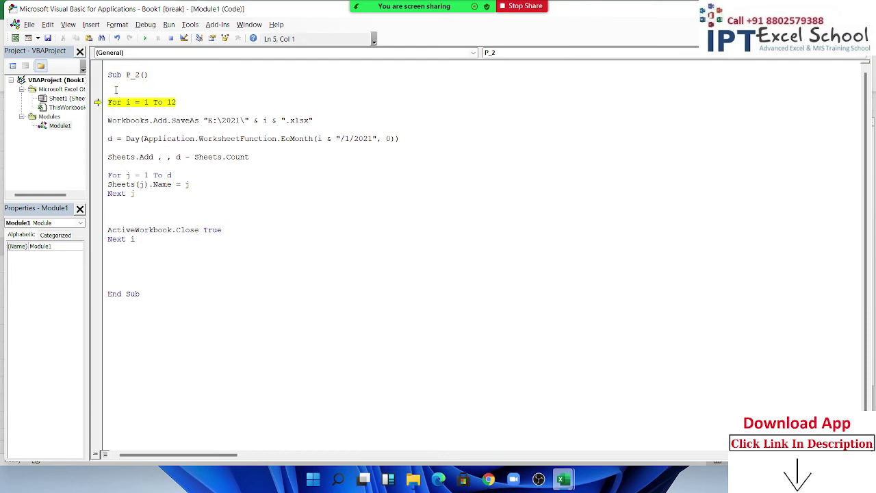
pyautogui.moveTo(127, 102)
pyautogui.press('F8')
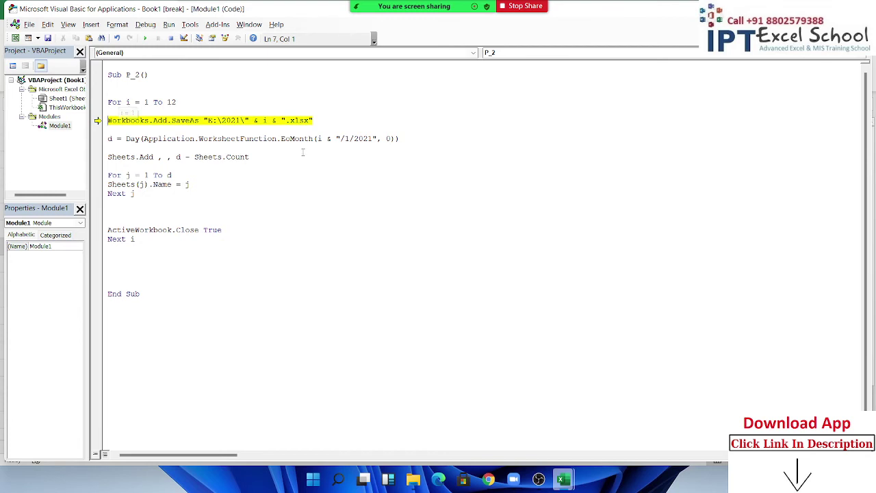
pyautogui.moveTo(264, 121)
pyautogui.press('F8')
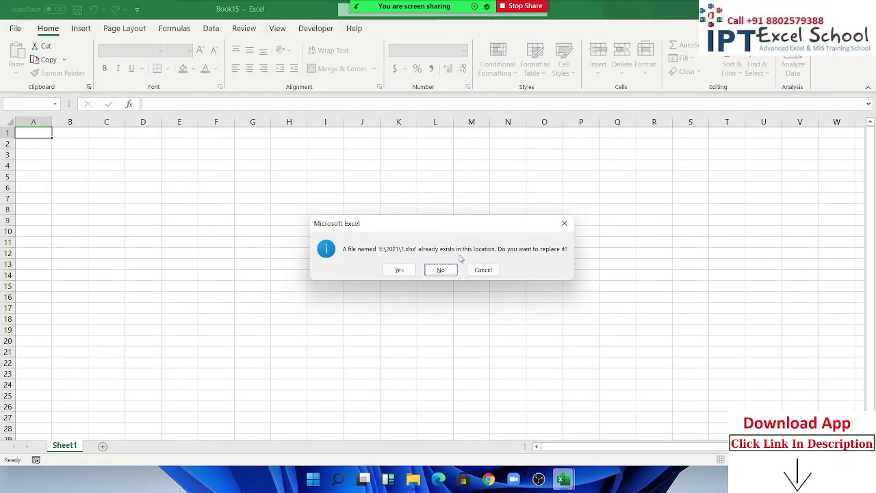
pyautogui.click(482, 270)
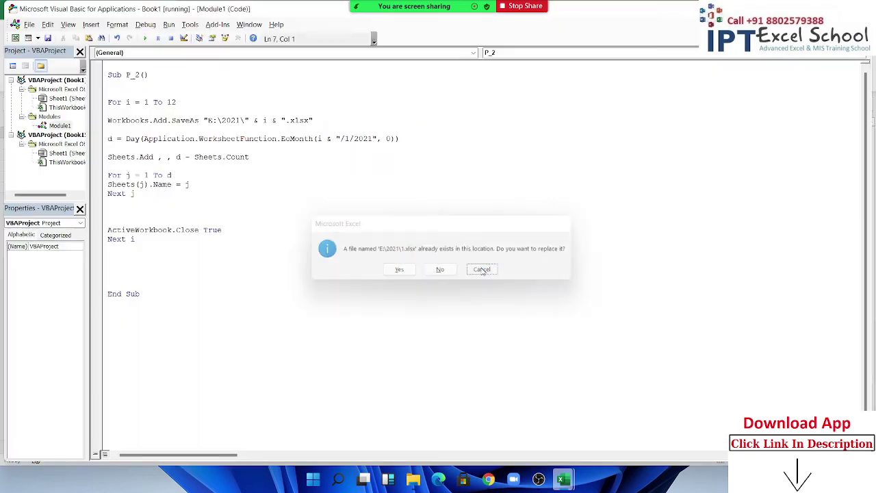
pyautogui.click(427, 220)
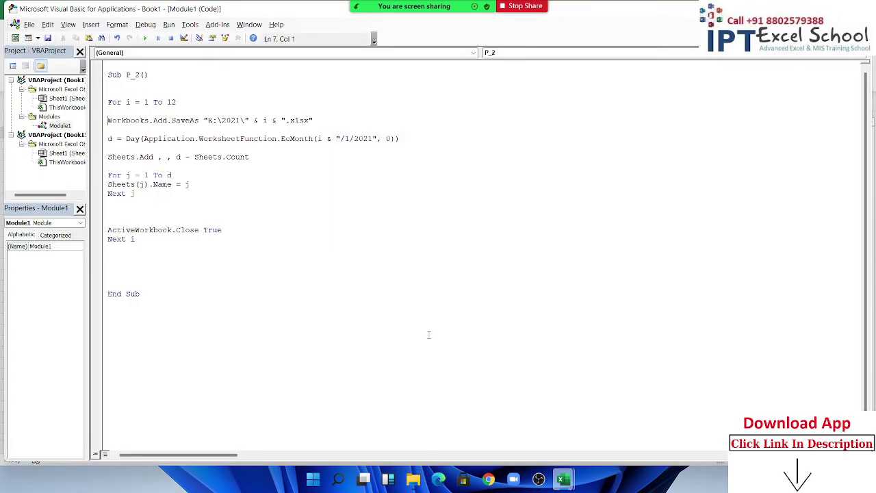
# Permanently delete workbooks 1–12 from the E:\2021 folder
pyautogui.click(414, 481)
pyautogui.click(168, 342)
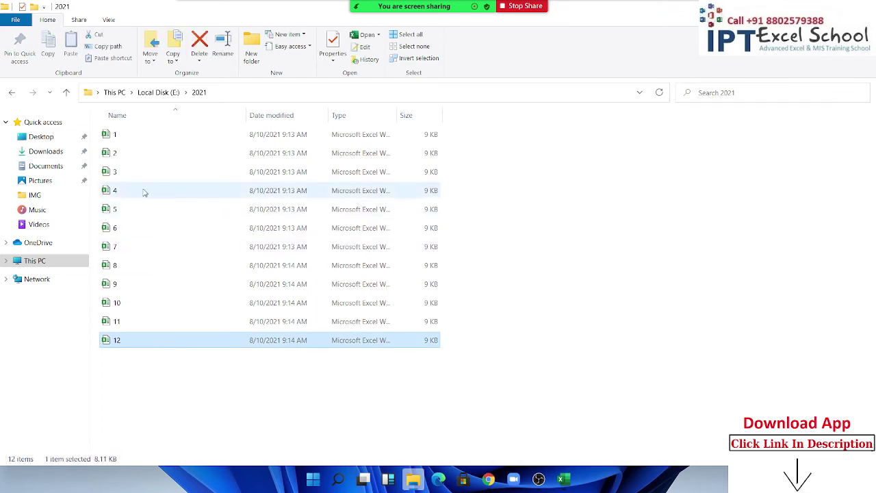
pyautogui.keyDown('shift'); pyautogui.click(137, 136); pyautogui.keyUp('shift')
pyautogui.hotkey('shift', 'Delete')
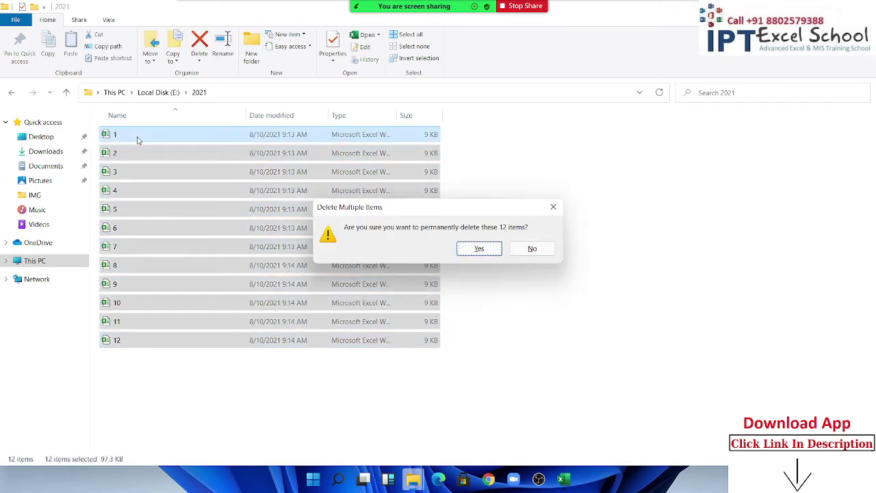
pyautogui.press('Return')
# Step P_2 through the SaveAs line creating workbook 1 and the month's day-count line
pyautogui.hotkey('alt', 'Tab')
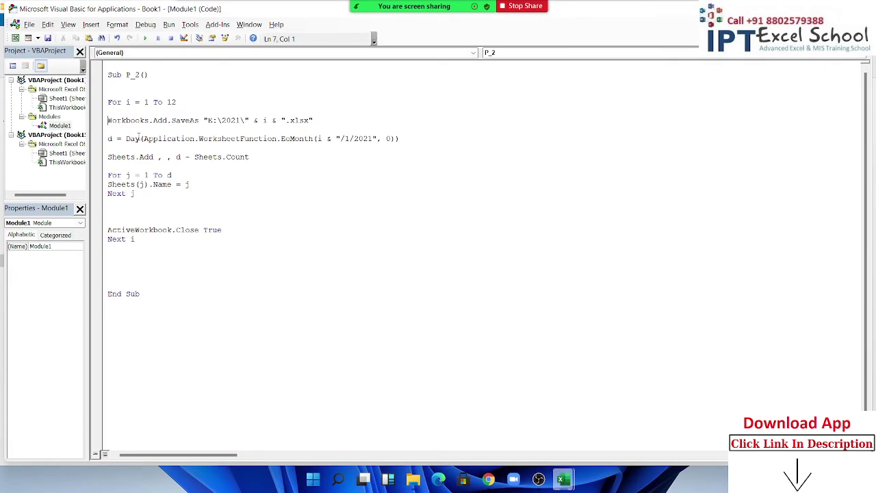
pyautogui.click(155, 156)
pyautogui.press('F8')
pyautogui.press('F8')
pyautogui.press('F8')
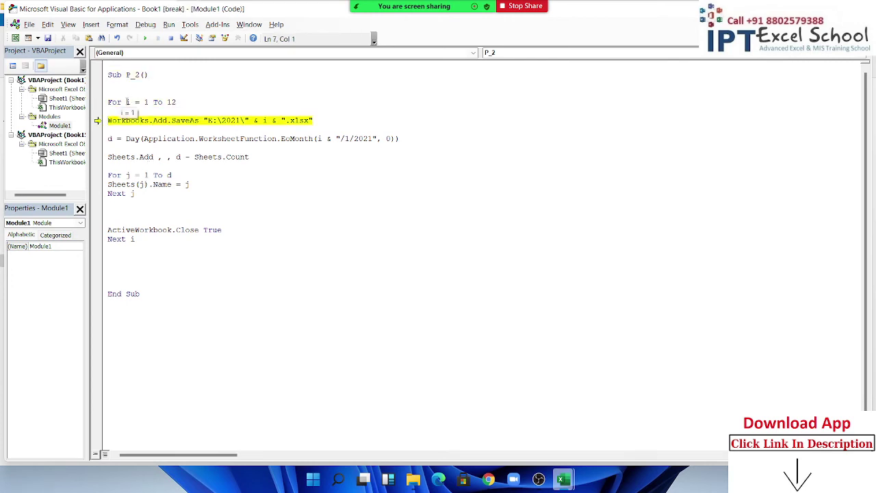
pyautogui.press('F8')
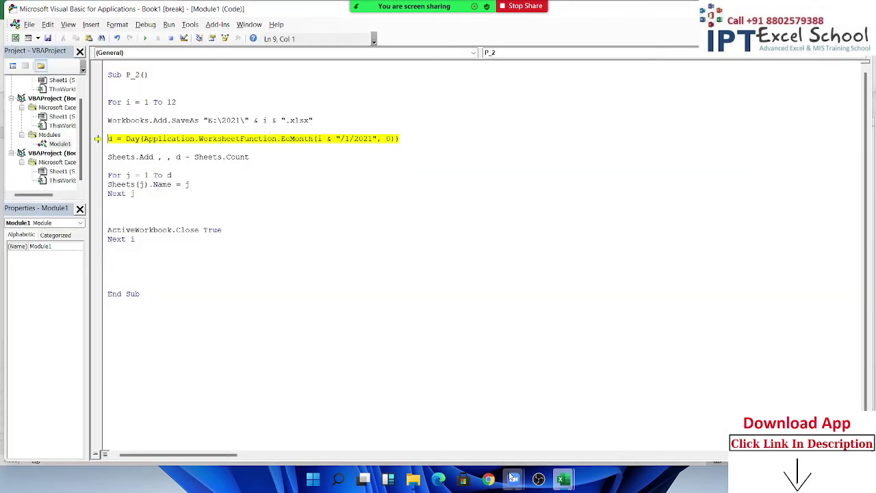
pyautogui.moveTo(566, 481)
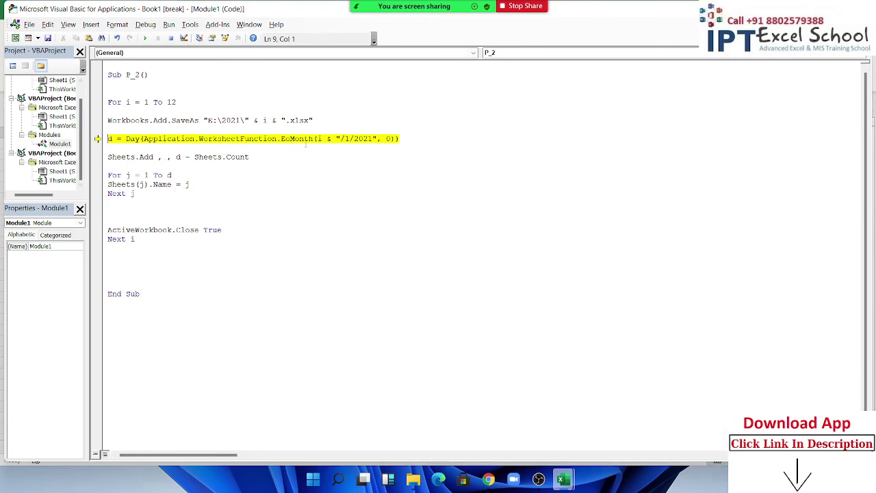
pyautogui.moveTo(314, 141)
pyautogui.press('F8')
pyautogui.moveTo(110, 139)
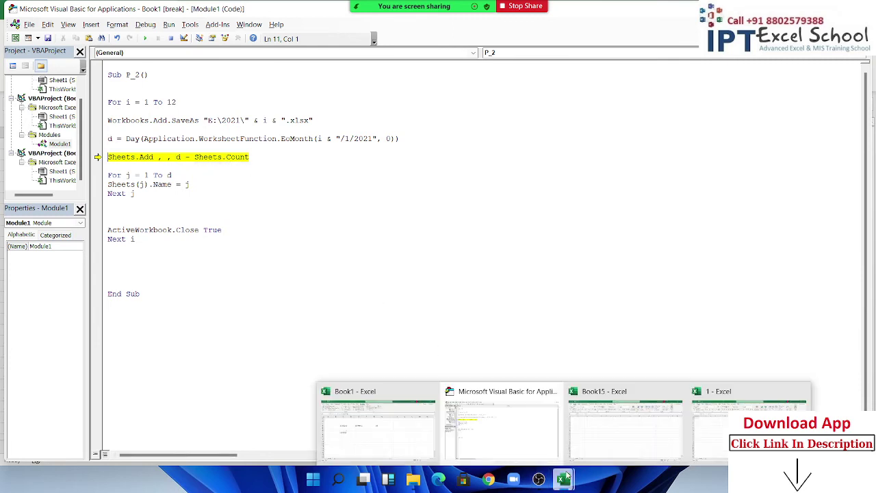
# Check the saved workbook 1, resume the macro, then interrupt it with Ctrl+Break
pyautogui.click(691, 447)
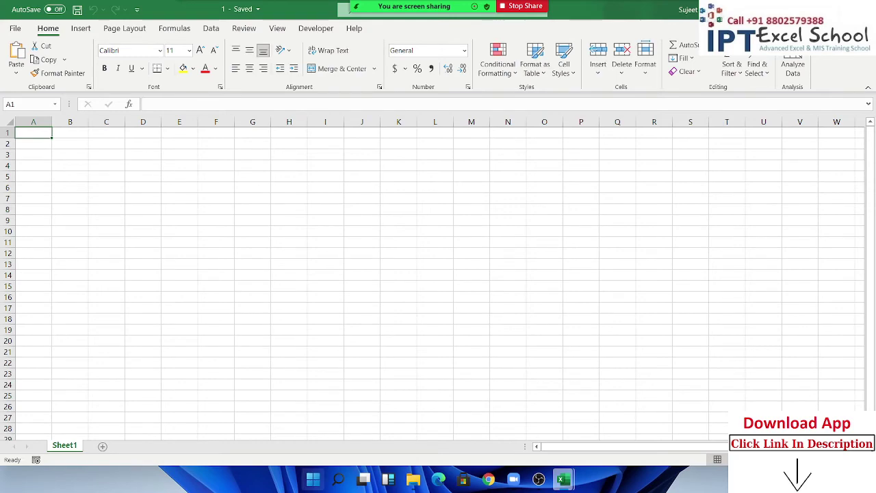
pyautogui.moveTo(572, 479)
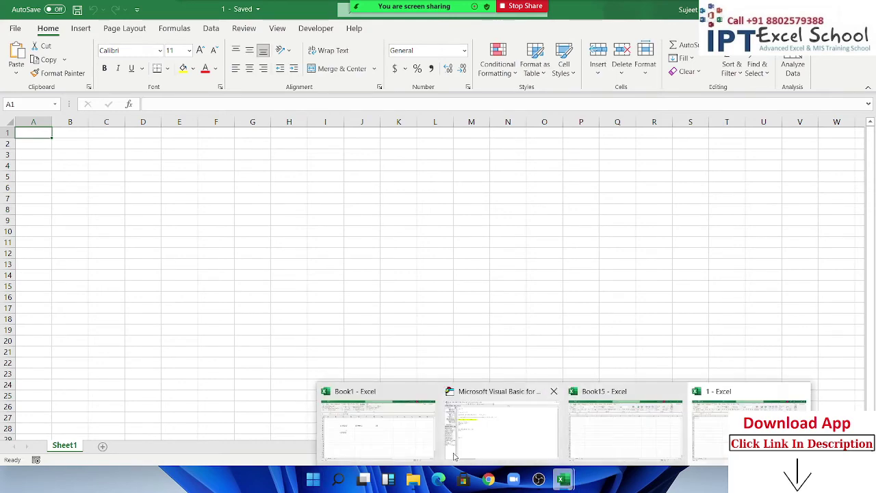
pyautogui.click(490, 437)
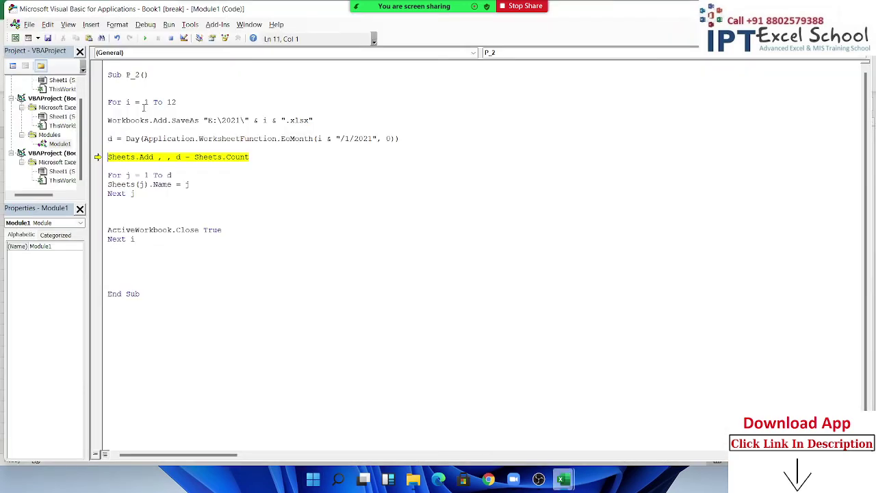
pyautogui.click(144, 39)
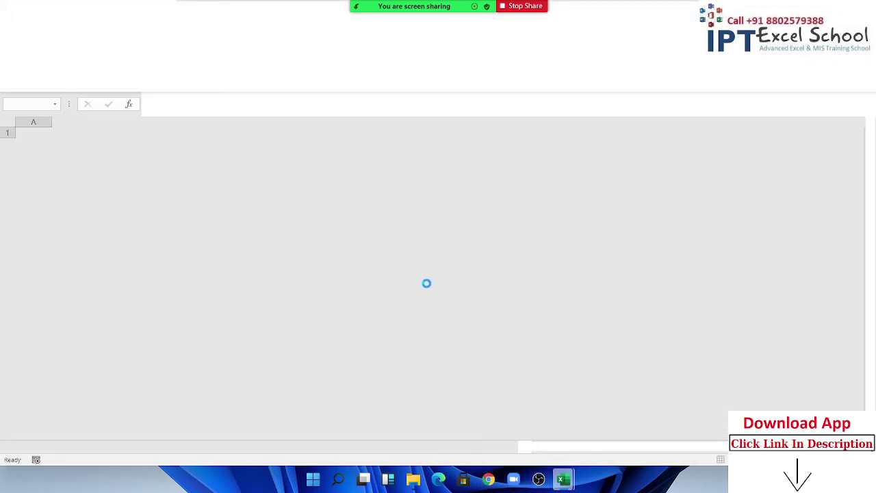
pyautogui.press('ctrl+Break')
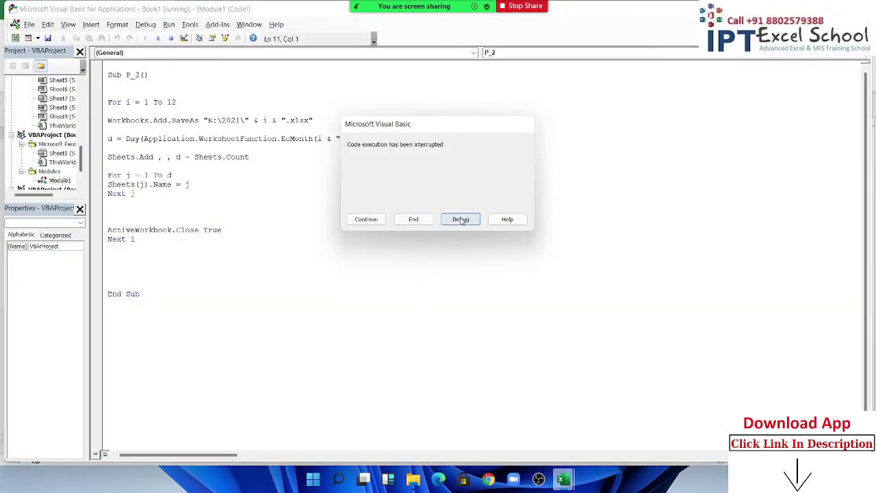
# Break into debug mode and inspect workbook 3's Sheet1–Sheet31 tabs
pyautogui.click(460, 219)
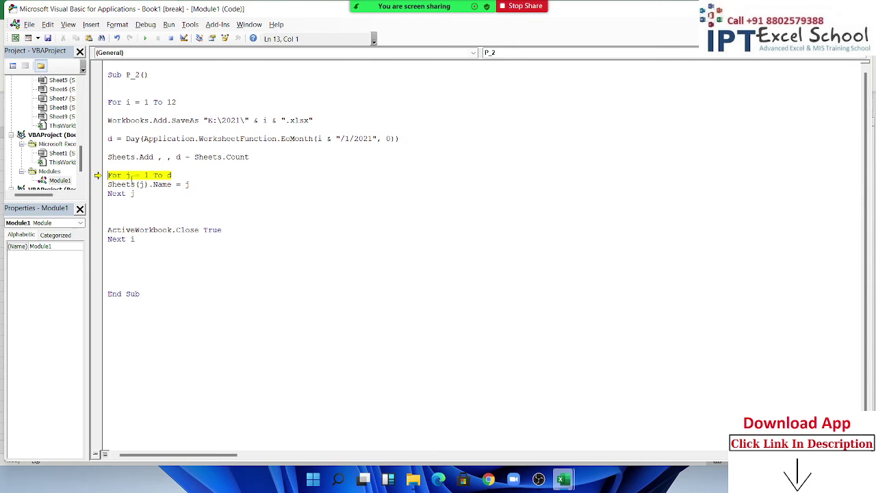
pyautogui.moveTo(128, 176)
pyautogui.moveTo(569, 475)
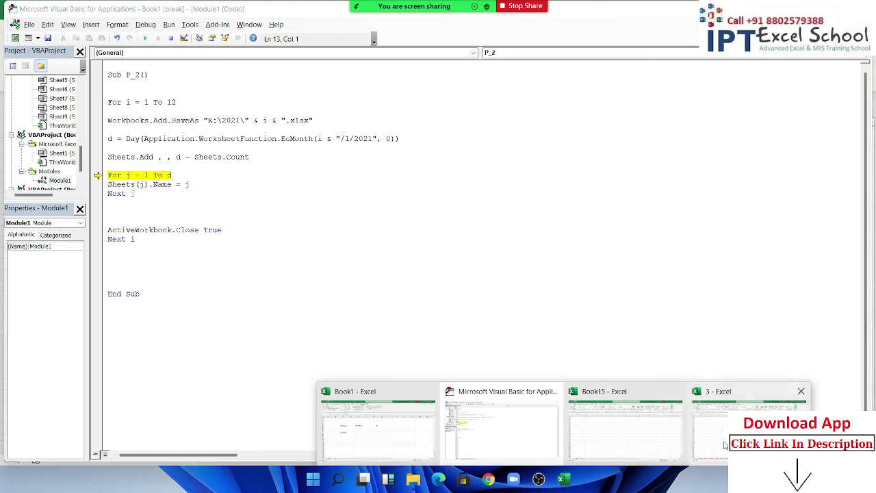
pyautogui.click(724, 446)
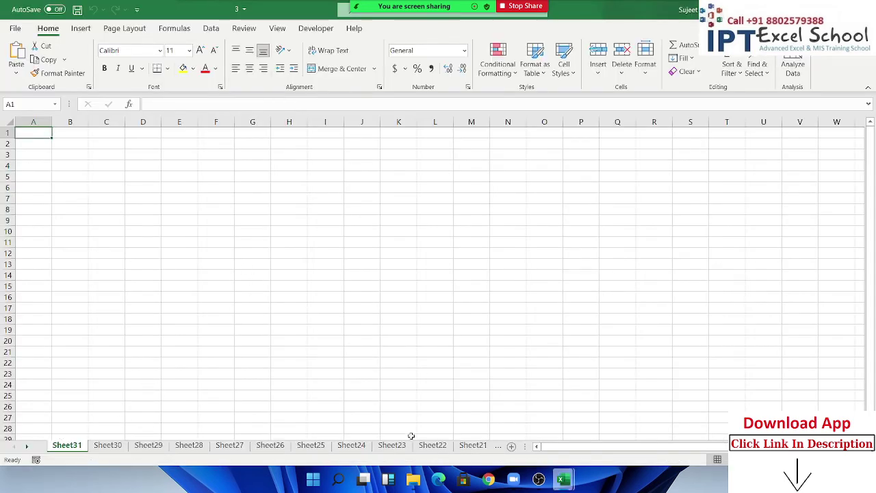
pyautogui.scroll(-3, 410, 434)
pyautogui.scroll(-4, 411, 434)
pyautogui.scroll(-7, 413, 435)
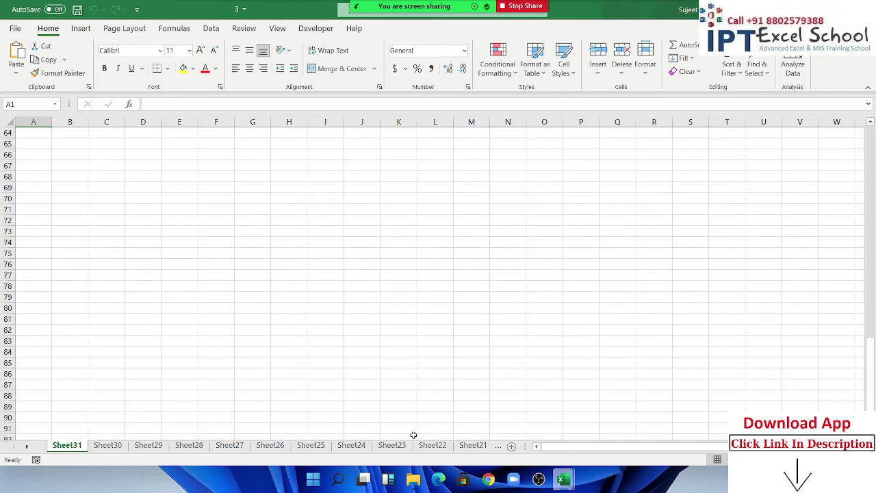
pyautogui.scroll(7, 436, 436)
pyautogui.moveTo(562, 479)
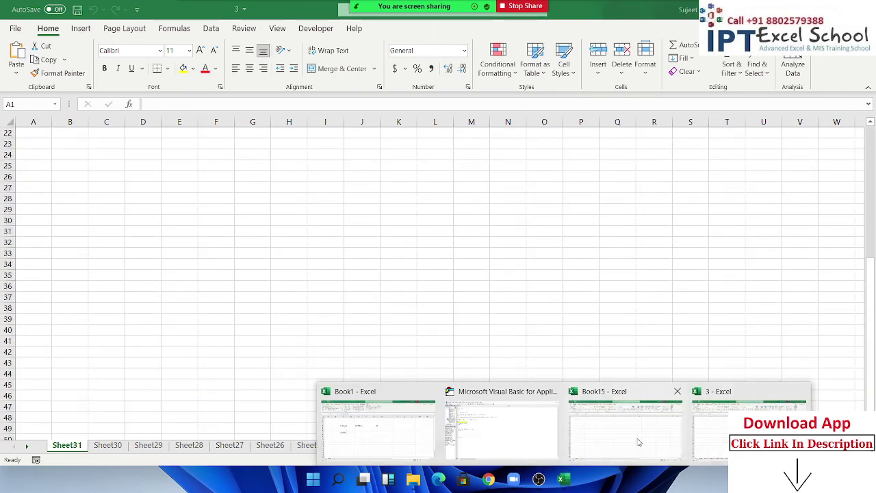
pyautogui.click(498, 442)
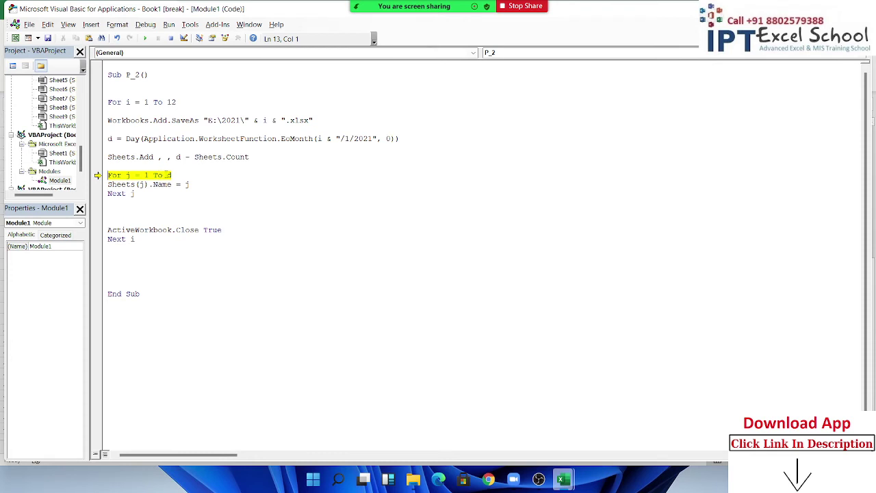
# Reset the paused macro and bring workbook 3 forward to close it
pyautogui.moveTo(168, 175)
pyautogui.click(158, 207)
pyautogui.click(170, 37)
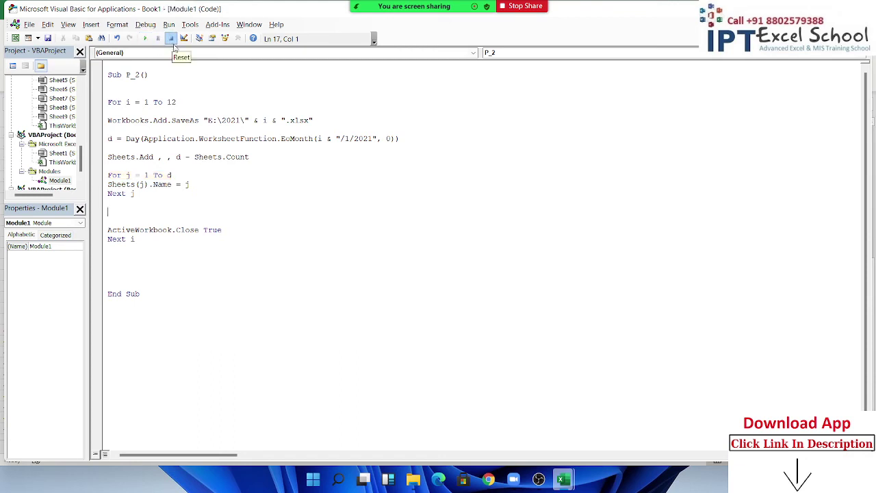
pyautogui.moveTo(412, 479)
pyautogui.moveTo(564, 480)
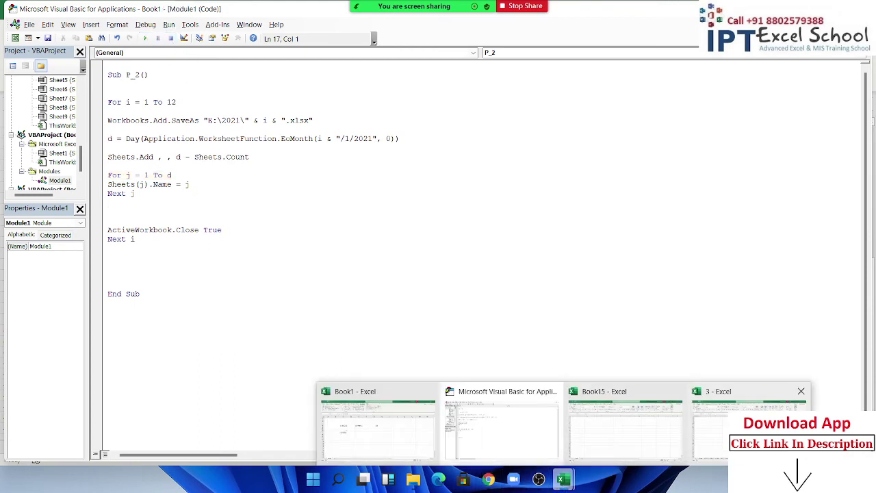
pyautogui.click(711, 417)
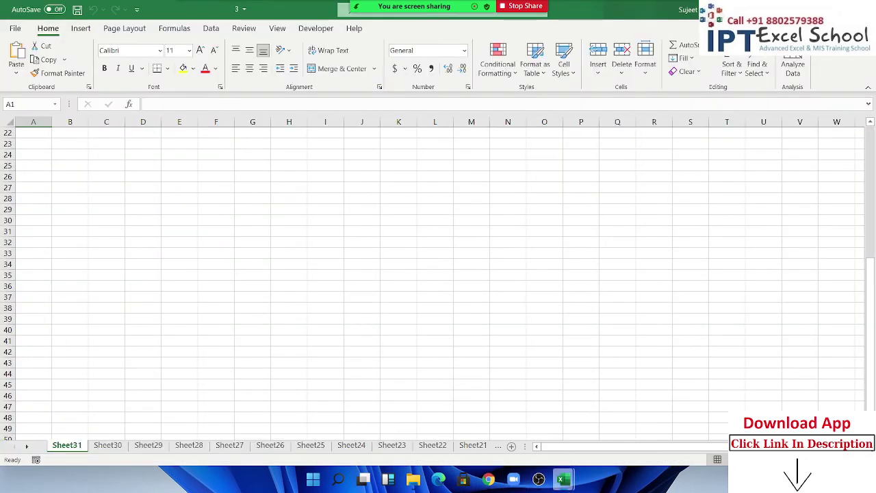
pyautogui.hotkey('ctrl', 'w')
# Discard workbook 3 unsaved, then permanently delete workbooks 1, 2 and 3 from E:\2021
pyautogui.click(438, 252)
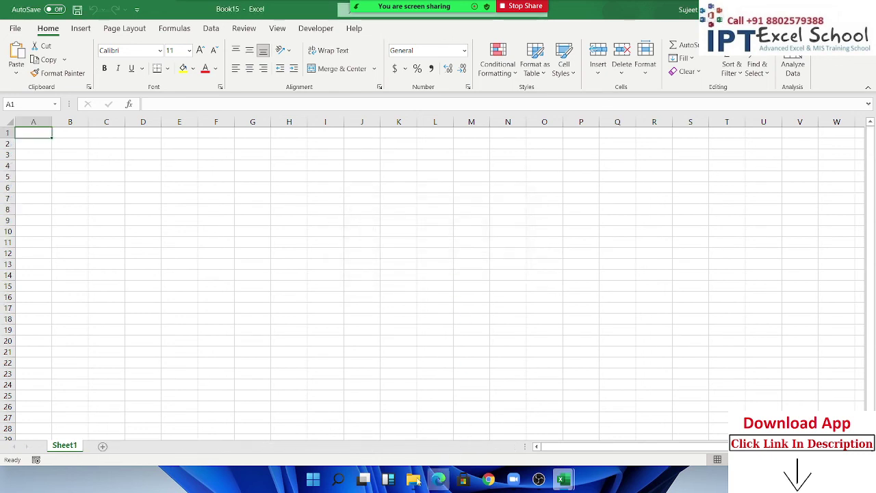
pyautogui.click(414, 480)
pyautogui.moveTo(149, 211); pyautogui.dragTo(120, 130)
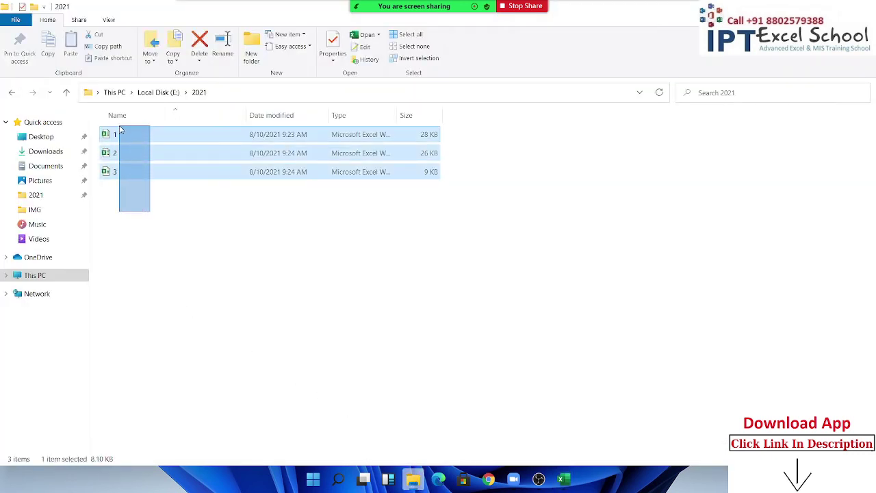
pyautogui.hotkey('shift', 'Delete')
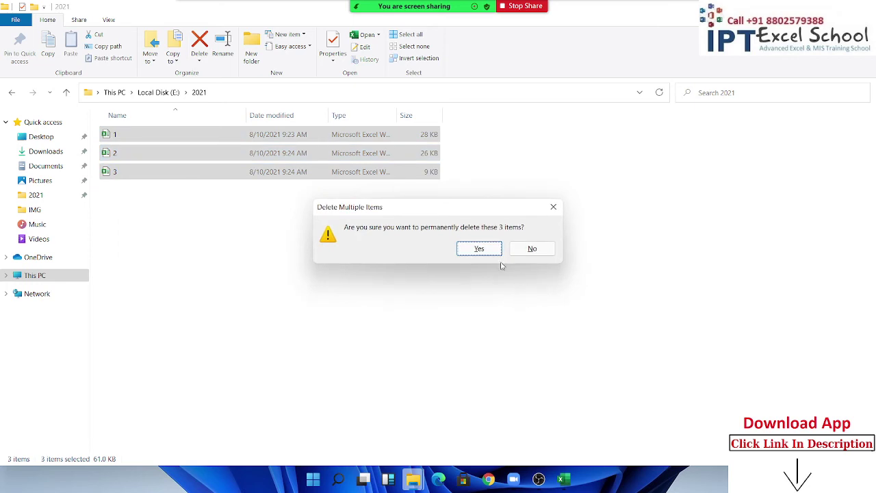
pyautogui.click(479, 249)
pyautogui.moveTo(564, 479)
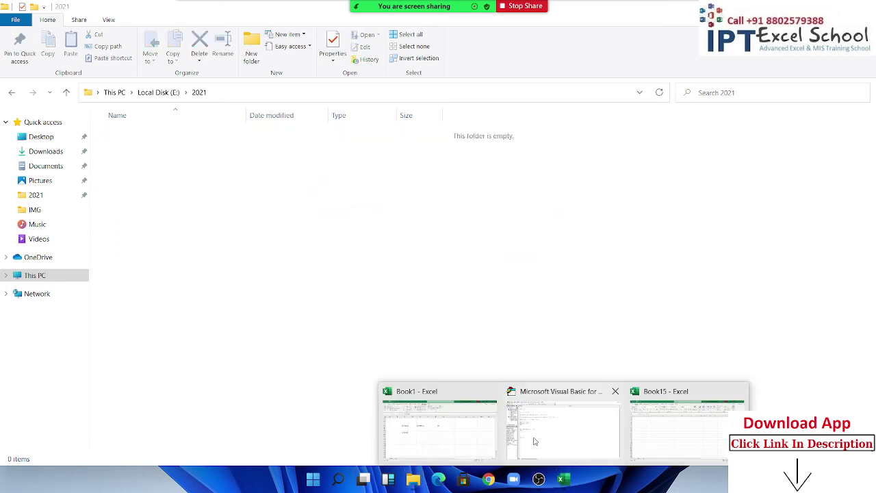
pyautogui.click(535, 441)
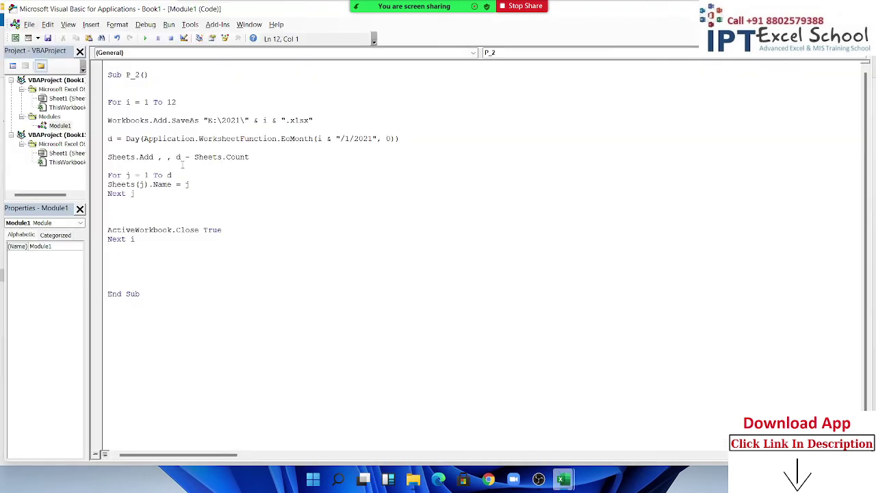
# Step P_2 through creating and saving workbook 1 and computing its day count
pyautogui.click(154, 130)
pyautogui.press('F8')
pyautogui.press('F8')
pyautogui.press('F8')
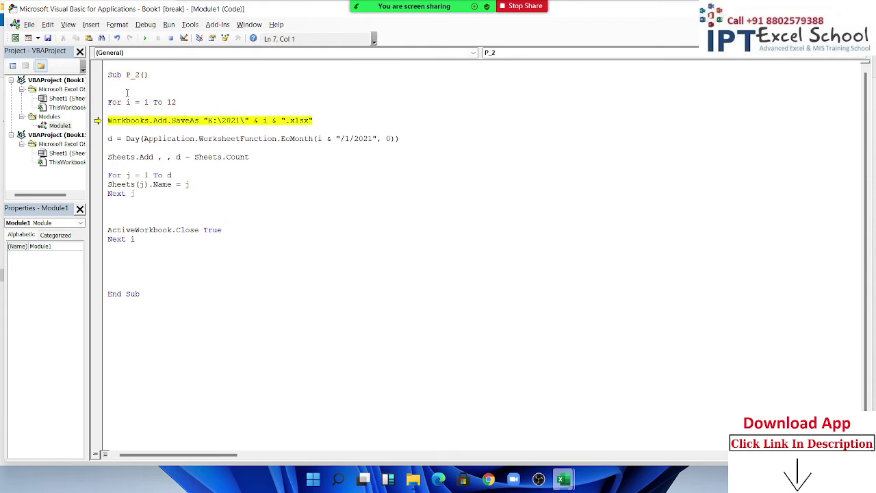
pyautogui.press('F8')
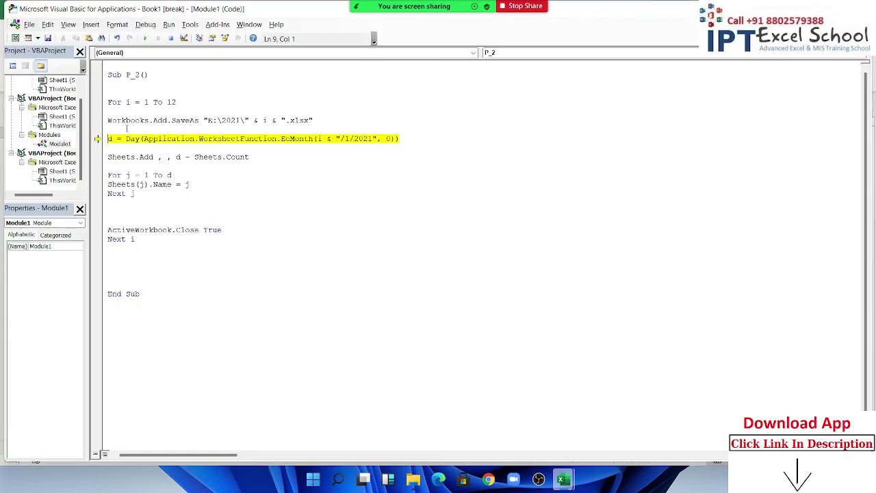
pyautogui.press('F8')
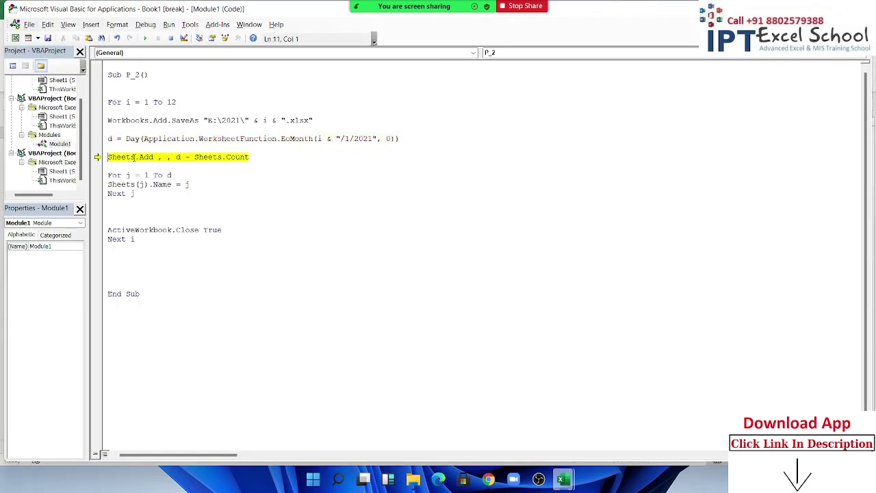
pyautogui.press('F8')
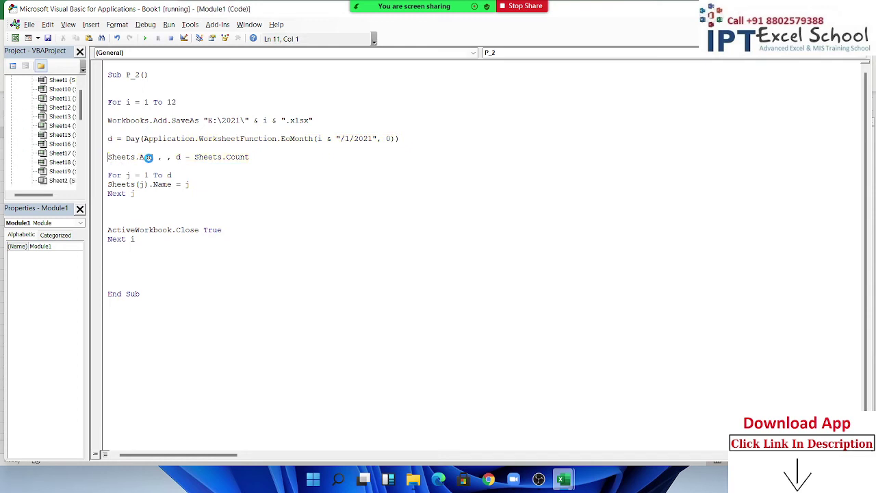
# Confirm workbook 1 holds sheets up to Sheet31, then step into the sheet-renaming loop
pyautogui.moveTo(563, 479)
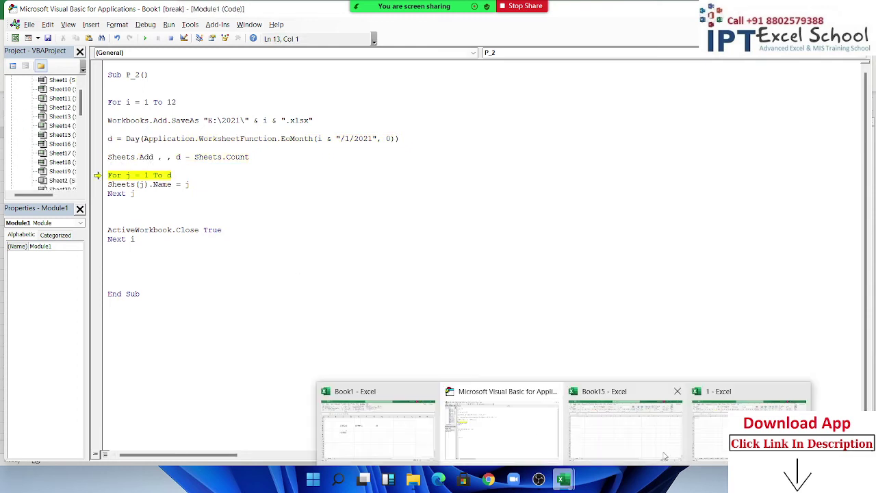
pyautogui.click(708, 446)
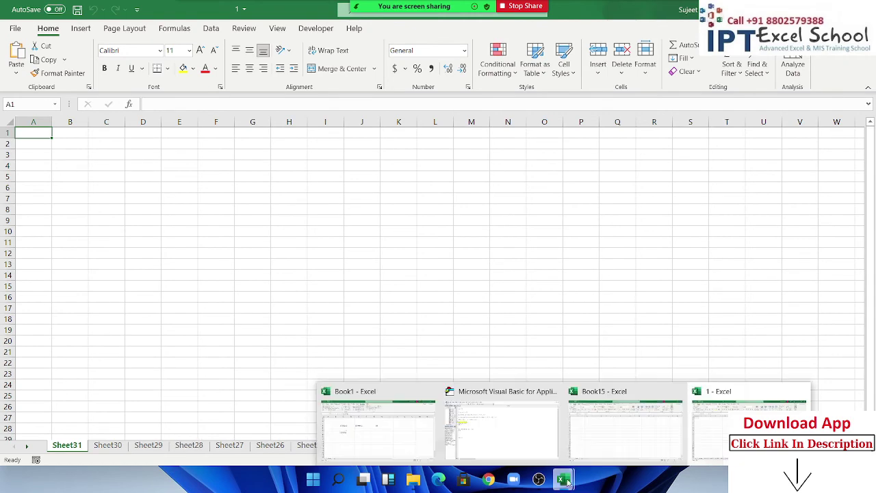
pyautogui.click(483, 433)
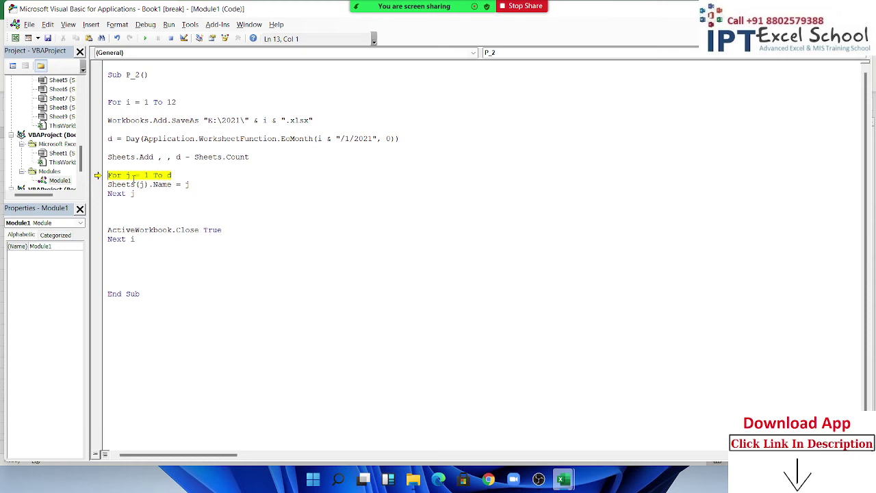
pyautogui.moveTo(130, 177)
pyautogui.press('F8')
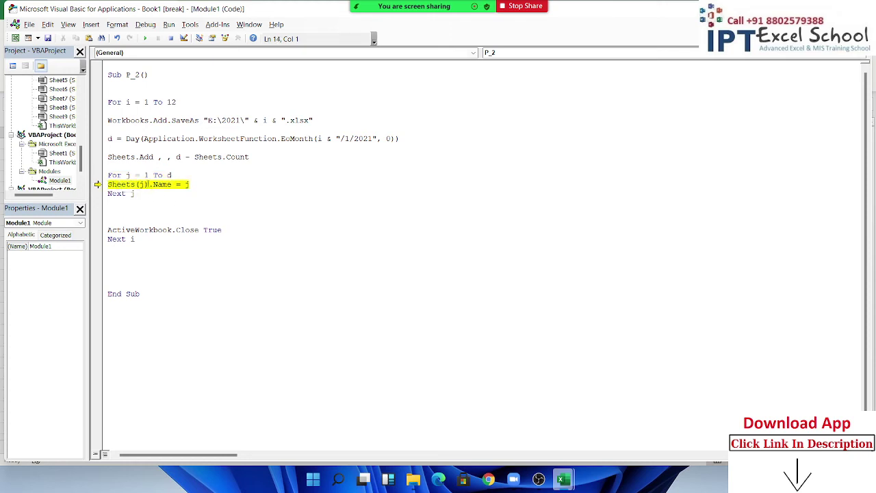
pyautogui.moveTo(187, 184)
pyautogui.click(122, 211)
pyautogui.press('Return')
pyautogui.write('sheet')
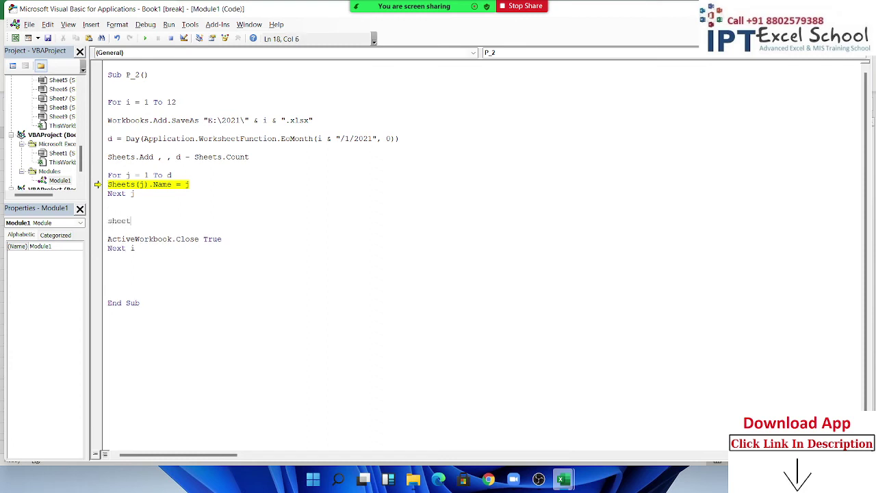
pyautogui.write('s("s')
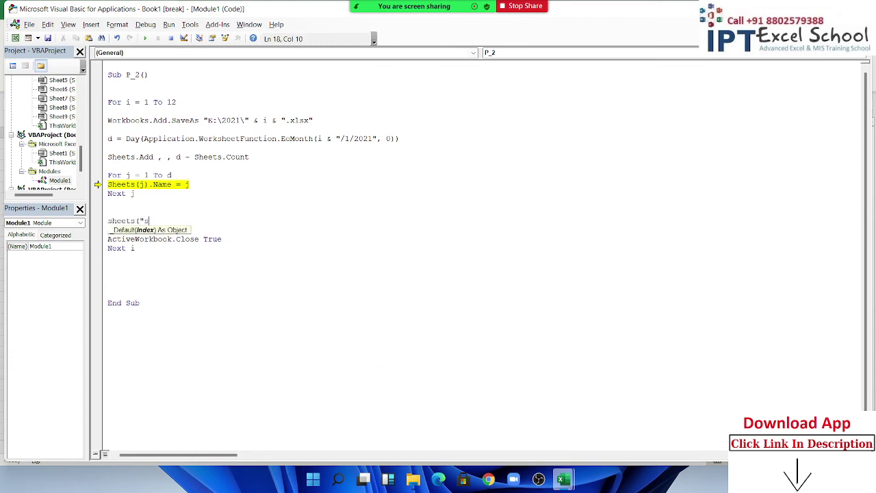
pyautogui.write('heet1"')
pyautogui.write(')')
pyautogui.press('BackSpace')
pyautogui.press('BackSpace')
pyautogui.press('BackSpace')
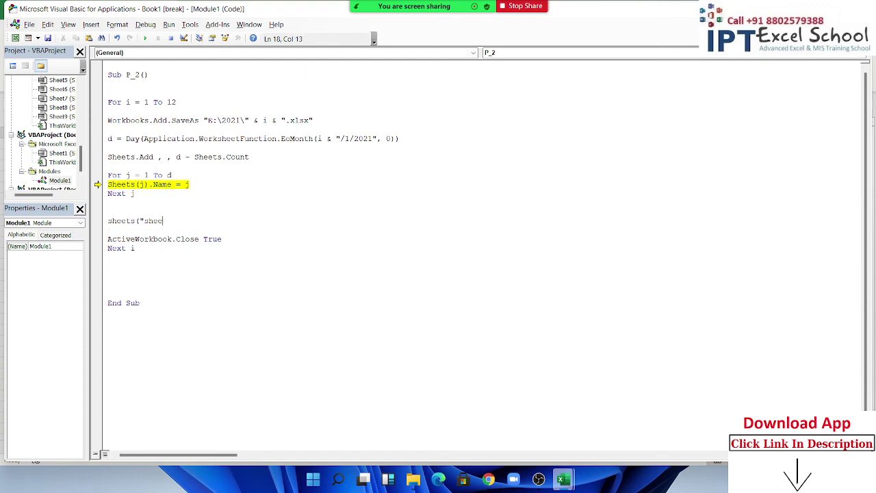
pyautogui.press('BackSpace')
pyautogui.press('BackSpace')
pyautogui.press('BackSpace')
pyautogui.press('BackSpace')
pyautogui.write('1')
pyautogui.write(').anr')
pyautogui.press('BackSpace')
pyautogui.press('BackSpace')
pyautogui.press('BackSpace')
pyautogui.write('name')
pyautogui.moveTo(189, 223); pyautogui.dragTo(100, 225)
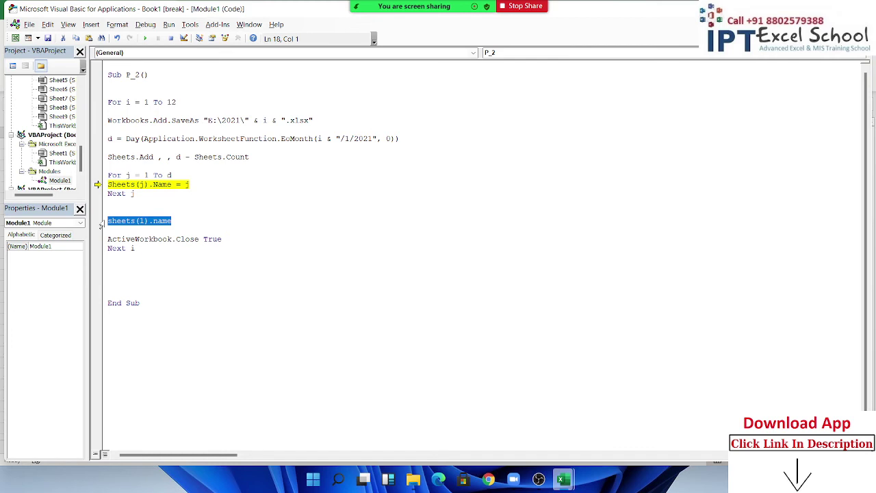
pyautogui.press('Delete')
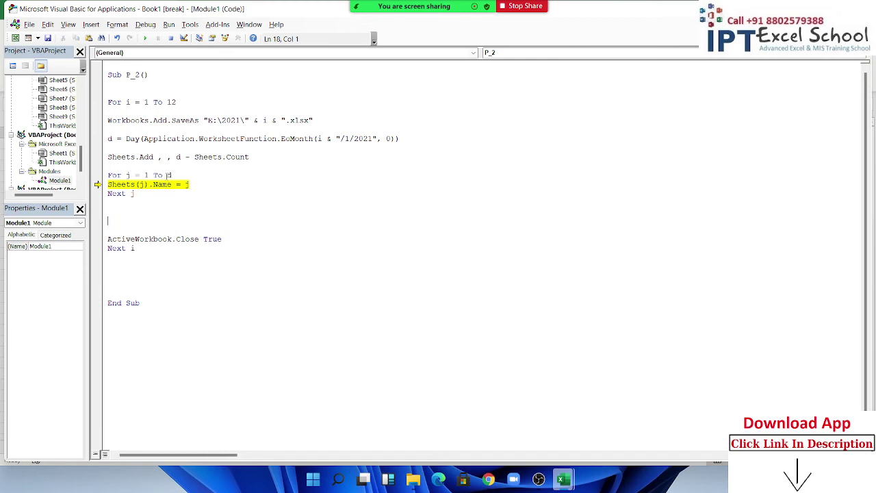
pyautogui.moveTo(129, 139); pyautogui.dragTo(407, 149)
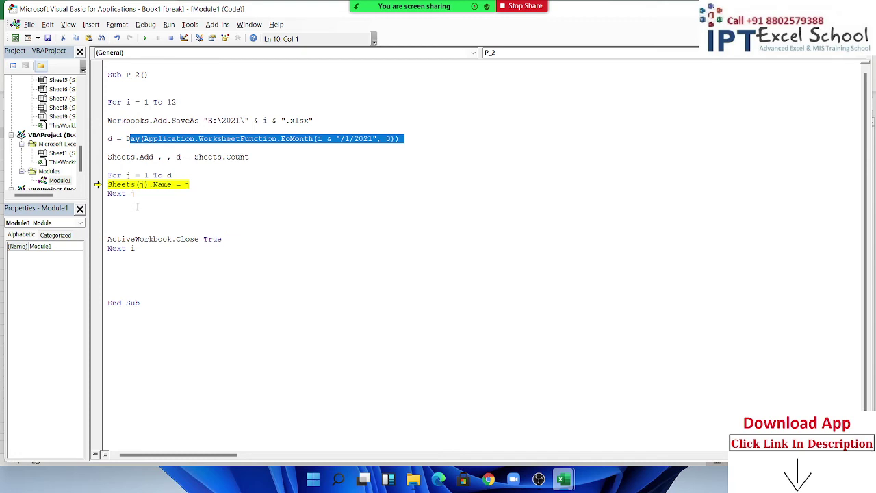
pyautogui.click(137, 198)
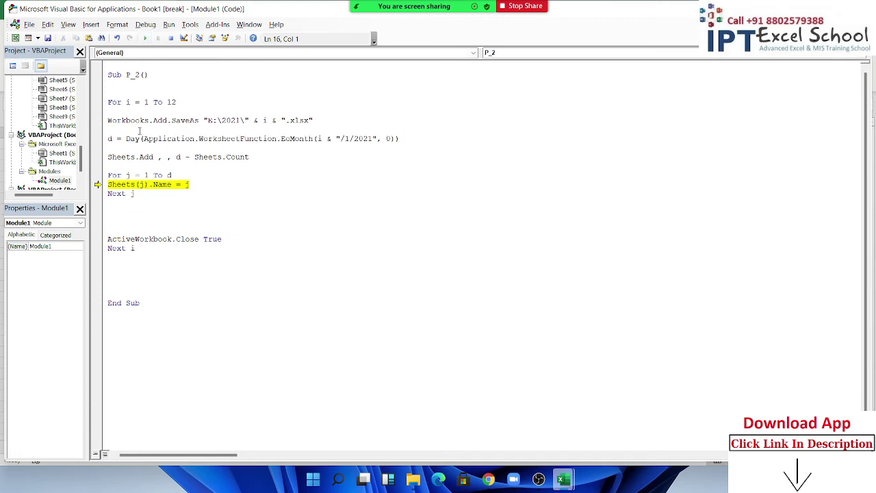
# Resume the paused P_2 macro and let it finish running
pyautogui.click(144, 39)
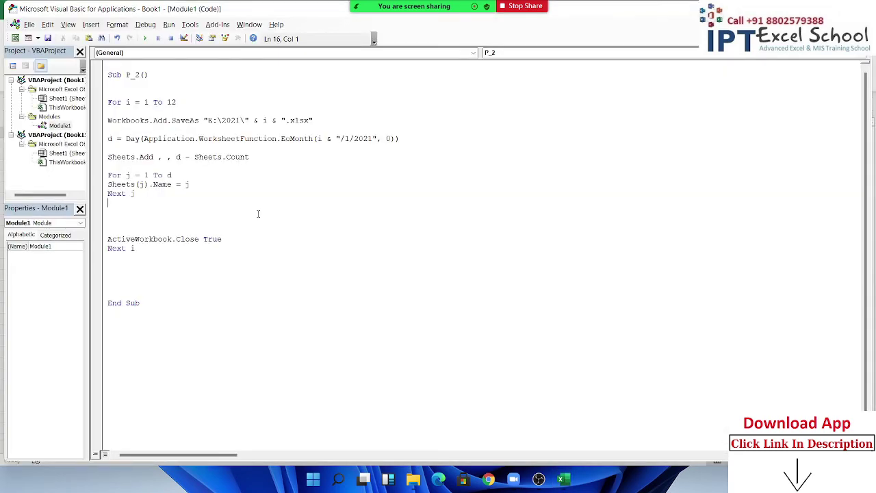
pyautogui.click(149, 272)
# Insert Application.ScreenUpdating = False on a new line directly under Sub P_2()
pyautogui.press('Up')
pyautogui.press('Up')
pyautogui.press('Up')
pyautogui.press('Return')
pyautogui.write('ap')
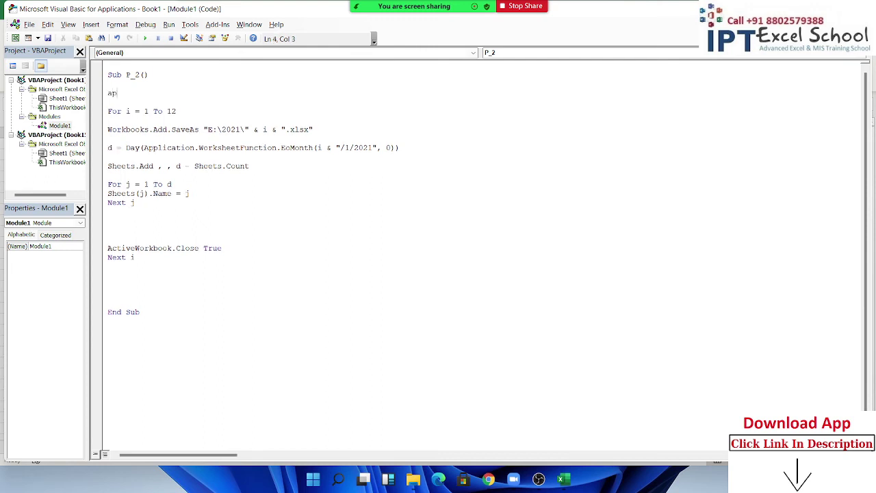
pyautogui.write('plicat')
pyautogui.write('ion.')
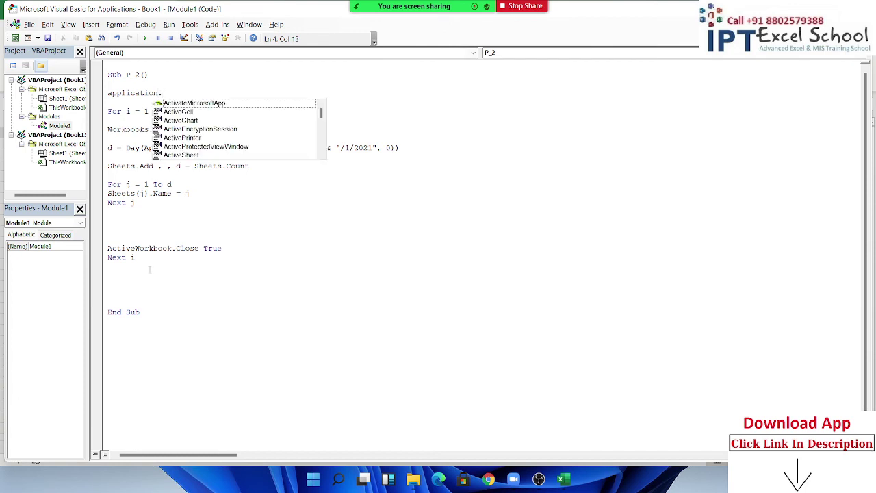
pyautogui.write('scr')
pyautogui.press('Tab')
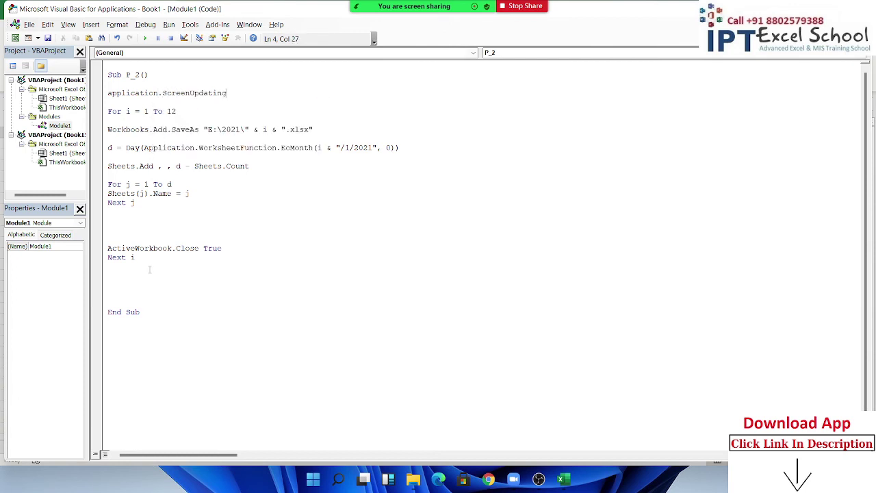
pyautogui.write('=fa')
pyautogui.press('Tab')
pyautogui.press('Return')
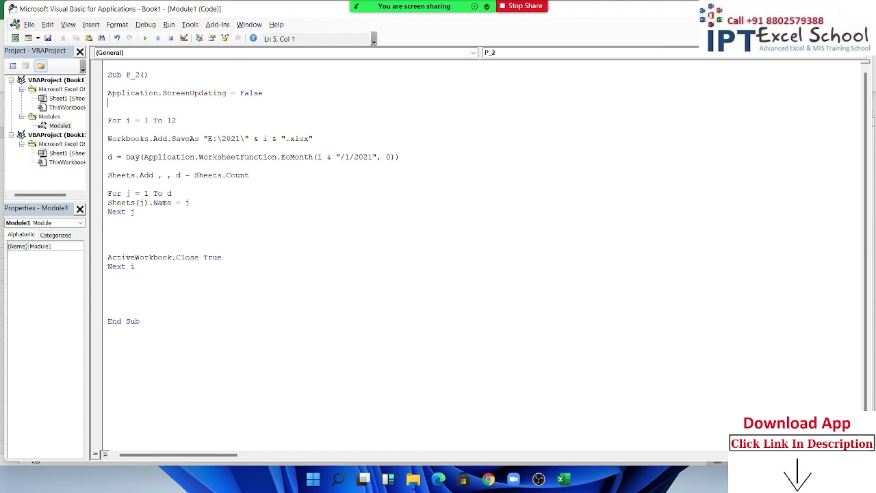
pyautogui.click(134, 277)
pyautogui.click(181, 364)
pyautogui.doubleClick(110, 157)
pyautogui.press('Up')
pyautogui.press('Up')
pyautogui.press('Up')
pyautogui.moveTo(445, 5)
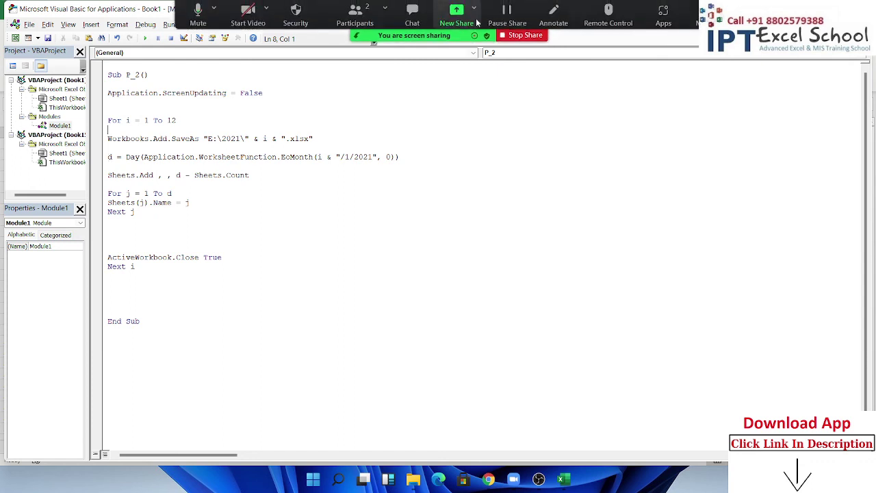